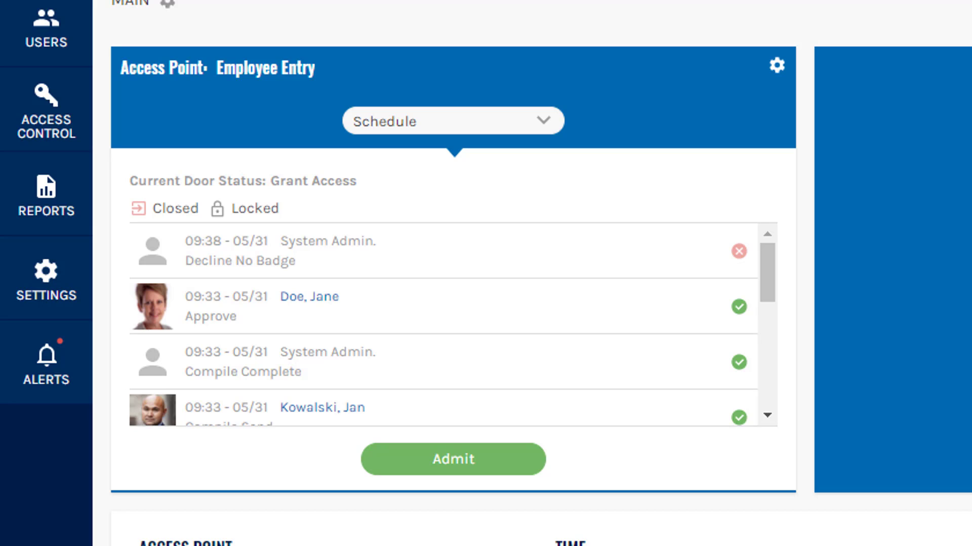
Step: Admit Employee Entry once, then set it to Unlocked and back to Schedule
click(491, 473)
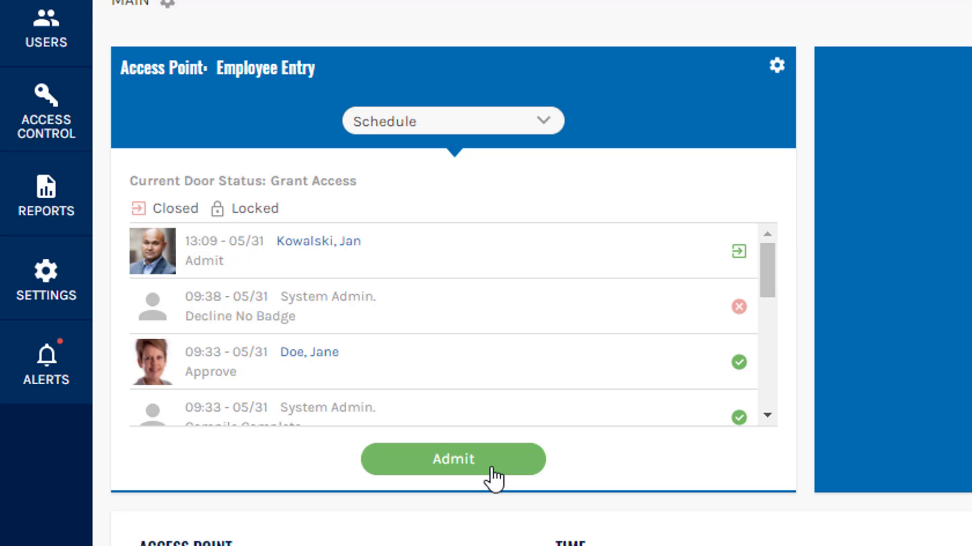
click(487, 132)
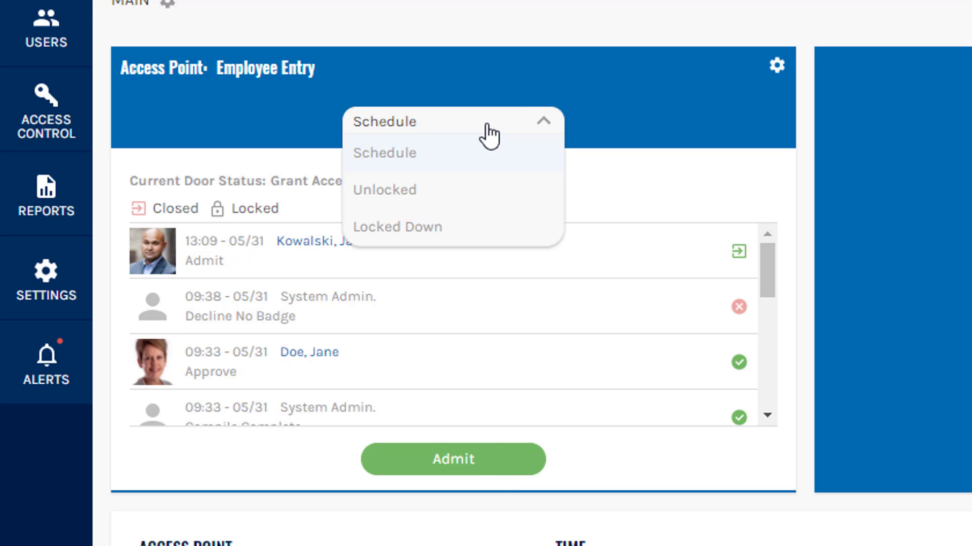
click(460, 190)
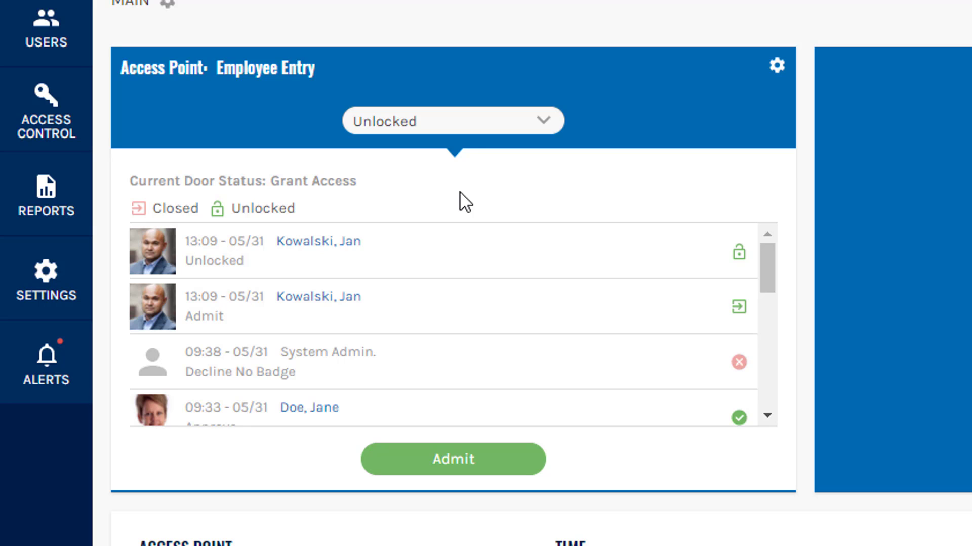
click(464, 131)
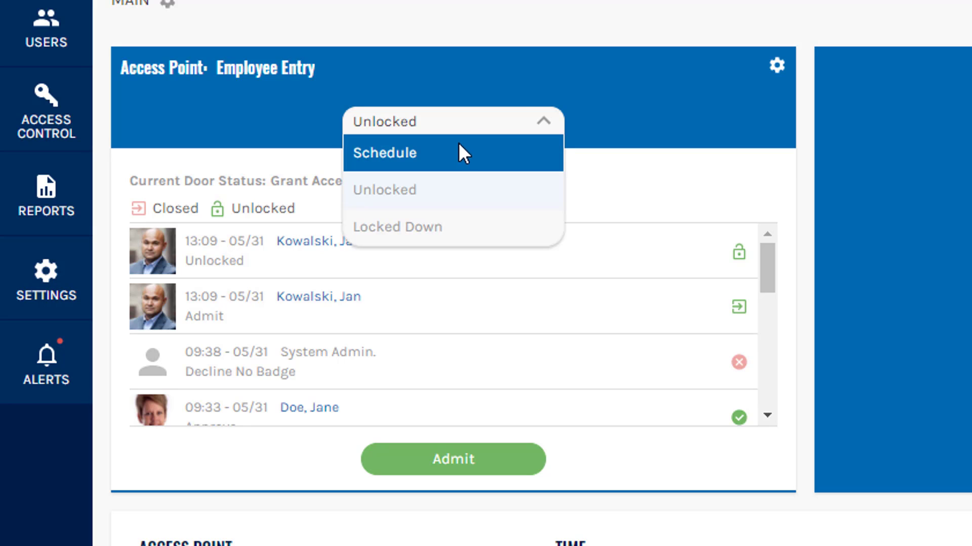
click(458, 153)
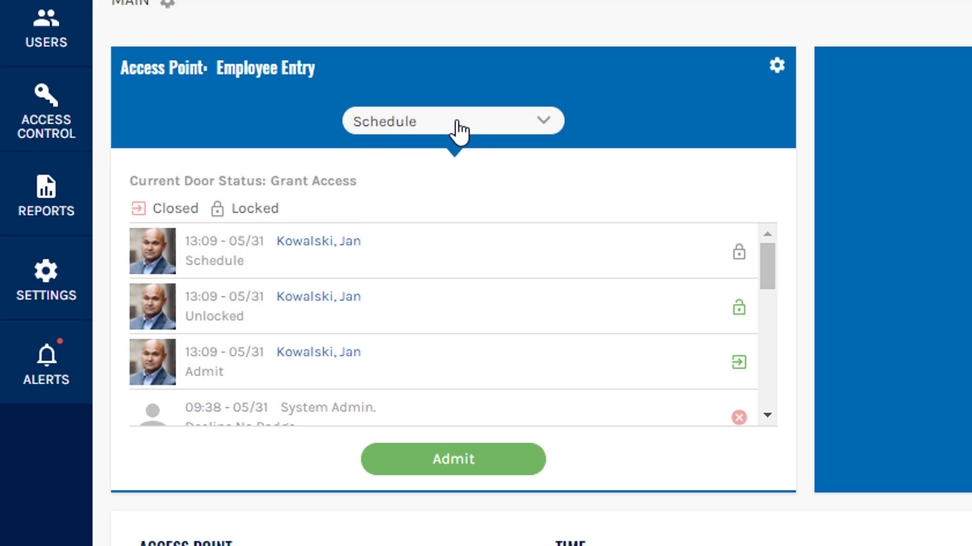
Step: Put Employee Entry into confirmed Locked Down, return it to Schedule, and open its settings editor
click(458, 131)
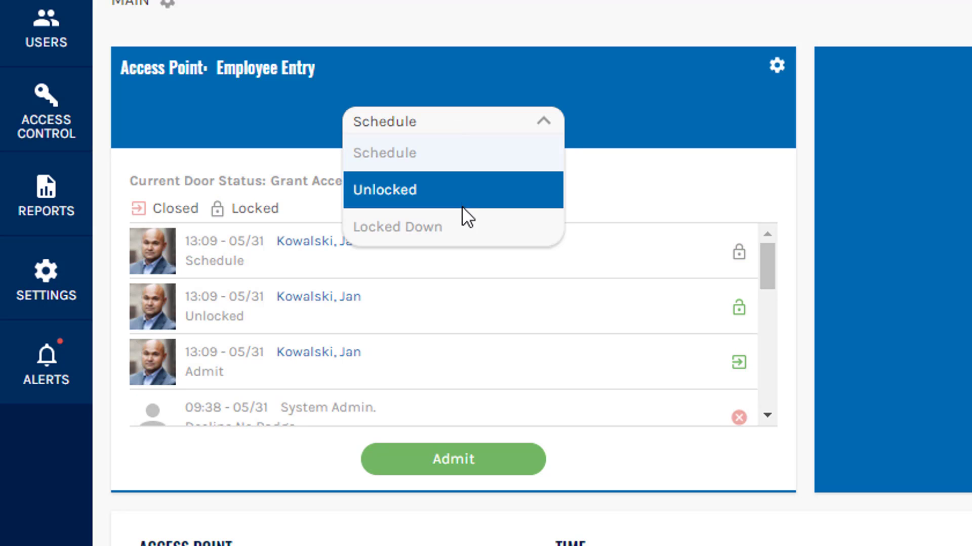
click(452, 232)
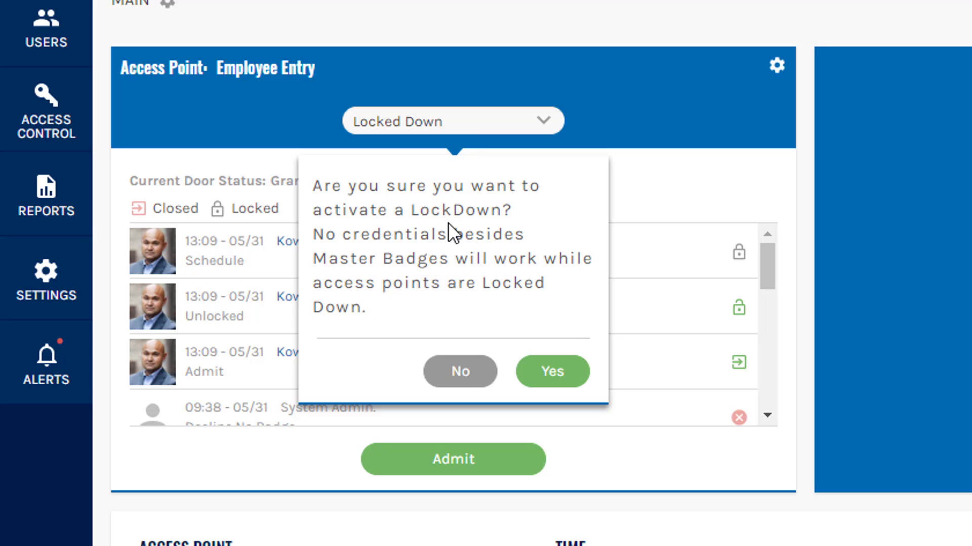
click(552, 371)
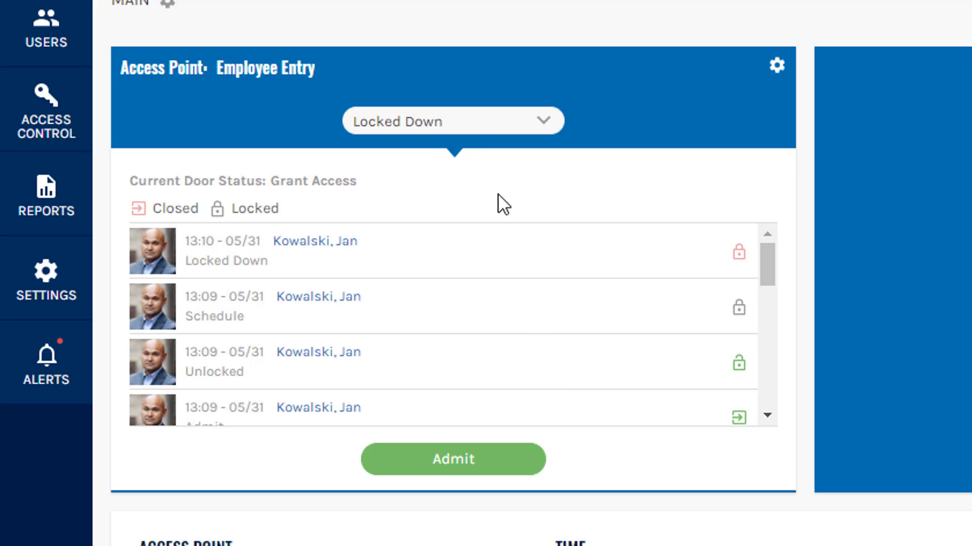
click(466, 125)
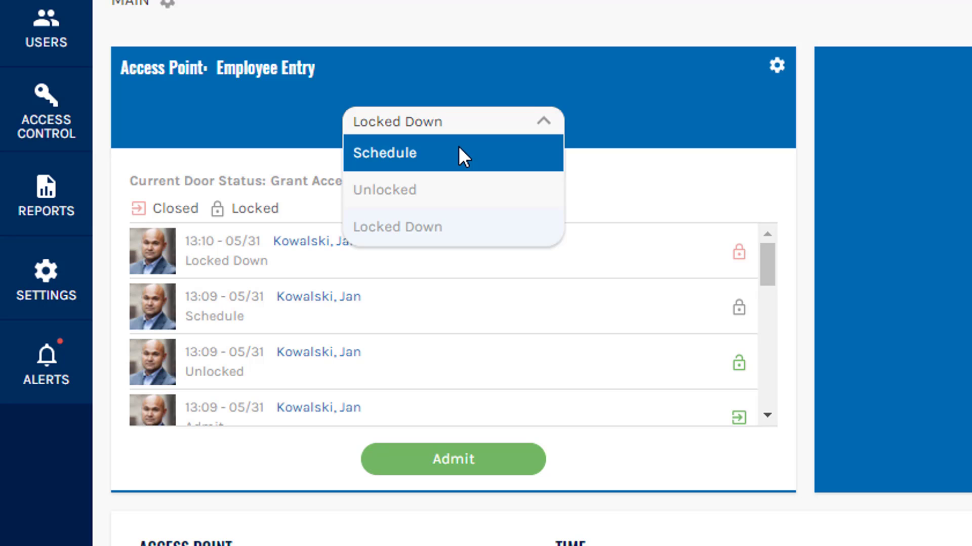
click(458, 152)
click(778, 65)
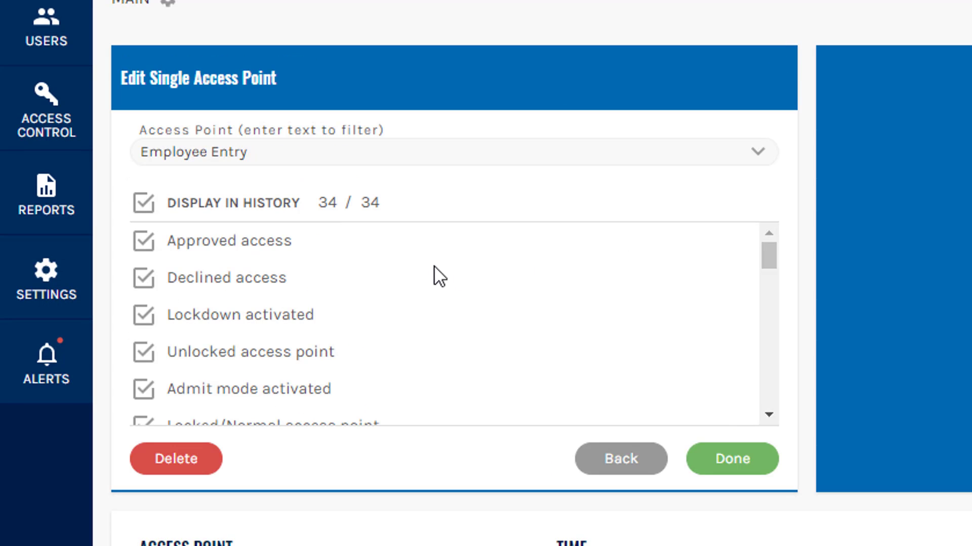
Step: Show only Approved access, Declined access and Decline No Badge, No Timezone, Lockdown, Tamper in history
drag(766, 259, 764, 238)
click(144, 202)
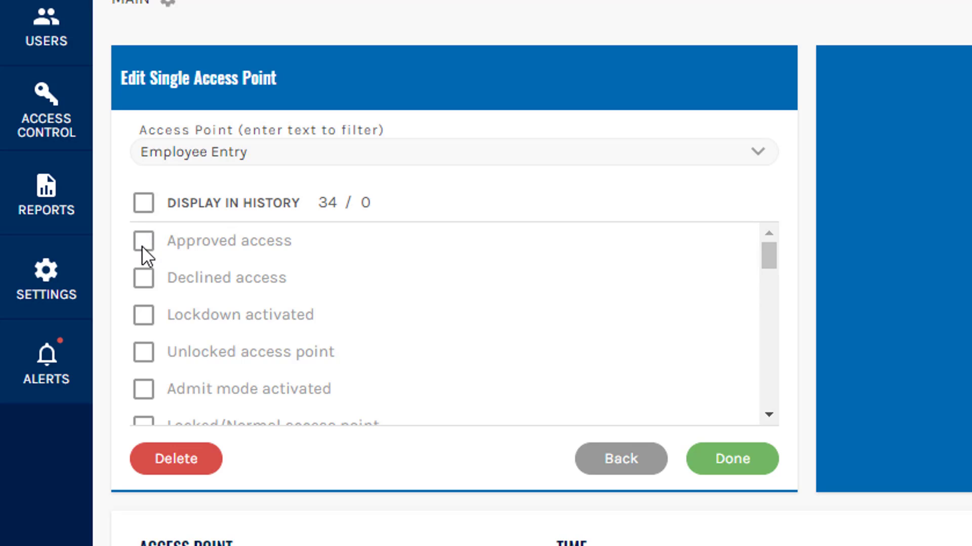
click(142, 244)
click(144, 276)
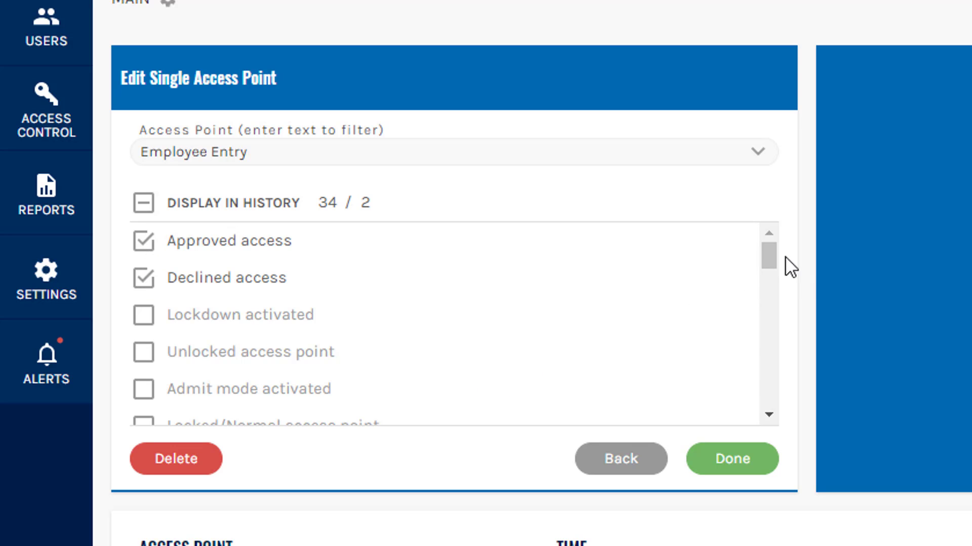
drag(769, 249, 769, 337)
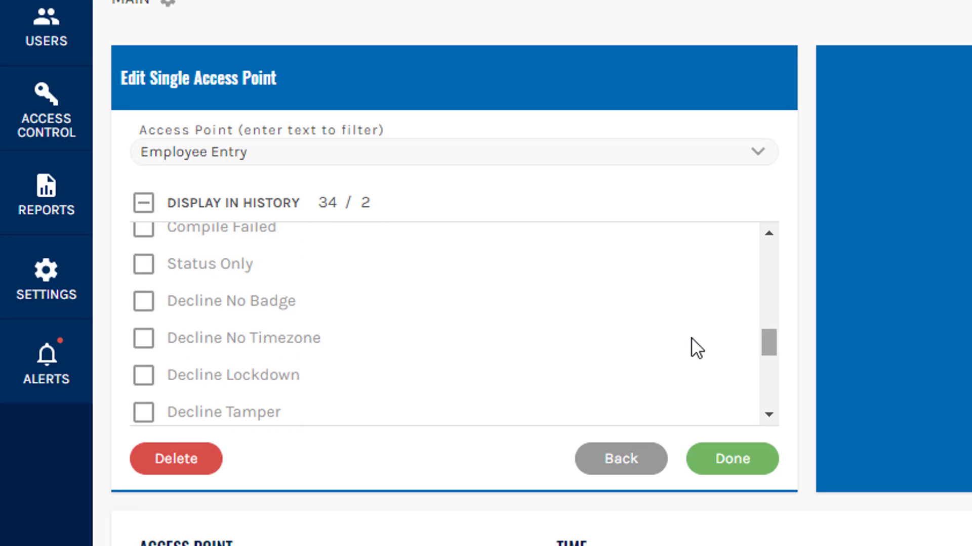
click(141, 300)
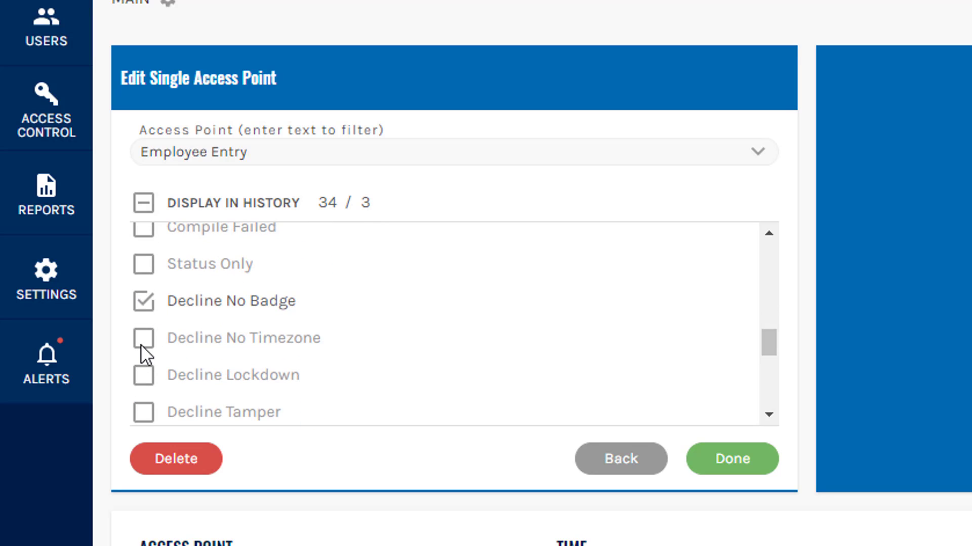
click(141, 341)
click(142, 377)
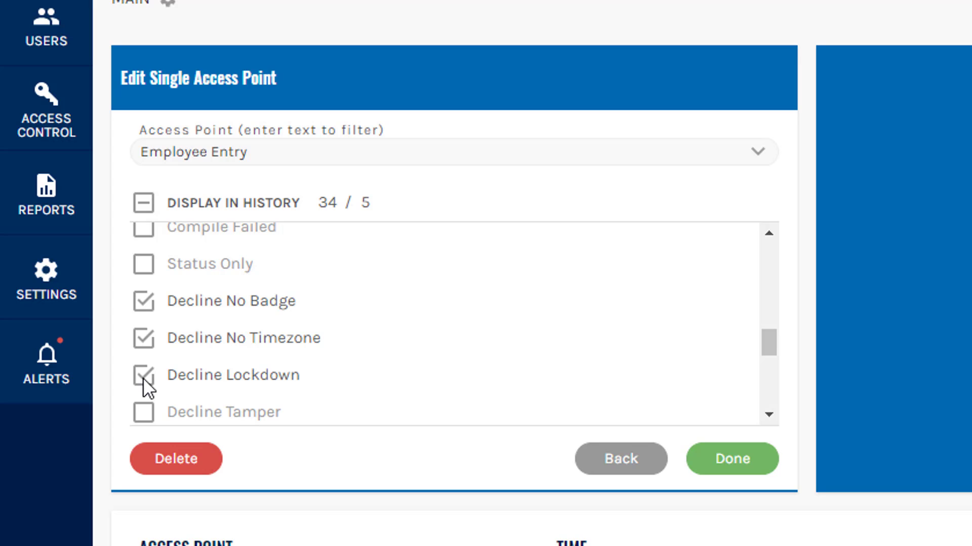
click(142, 412)
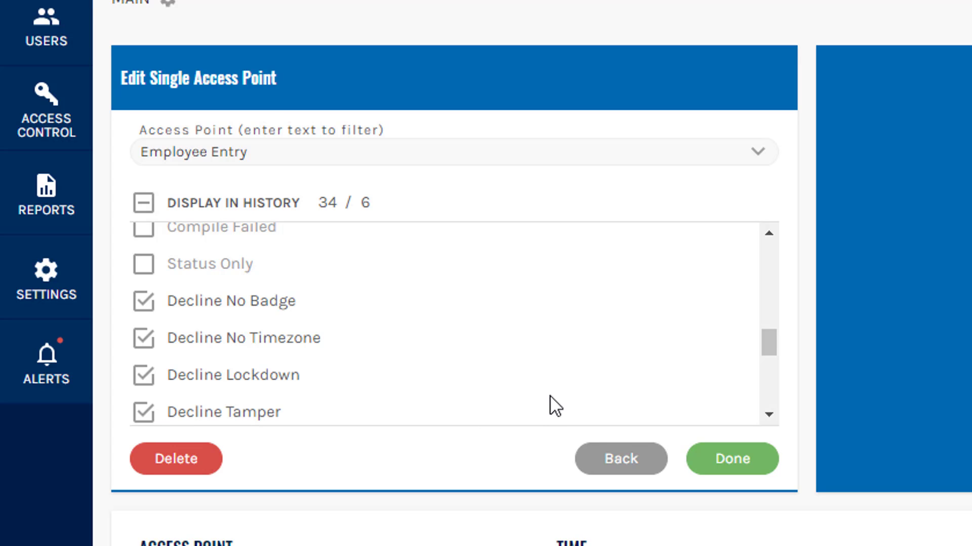
click(732, 459)
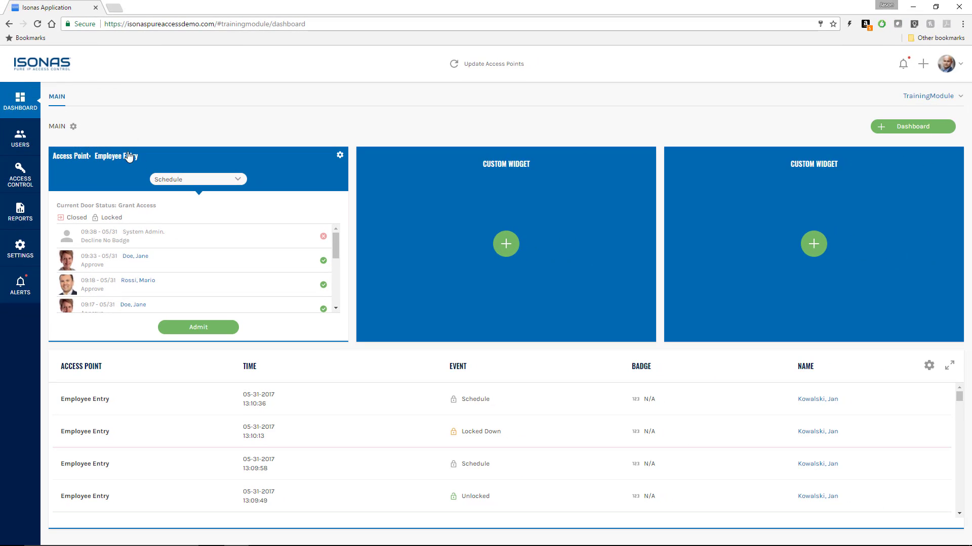
Step: Rename the MAIN dashboard to the user's personal dashboard name and save it
click(73, 127)
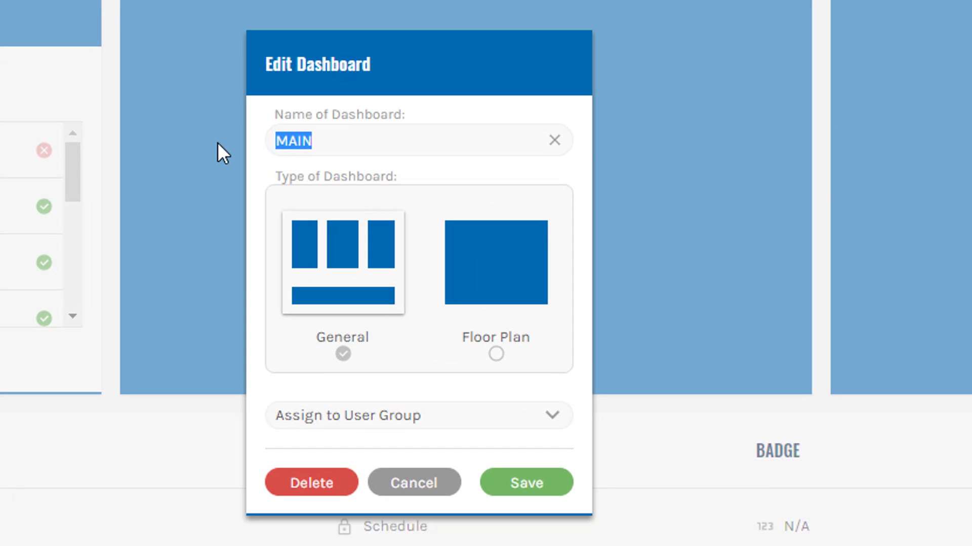
text(Jaso)
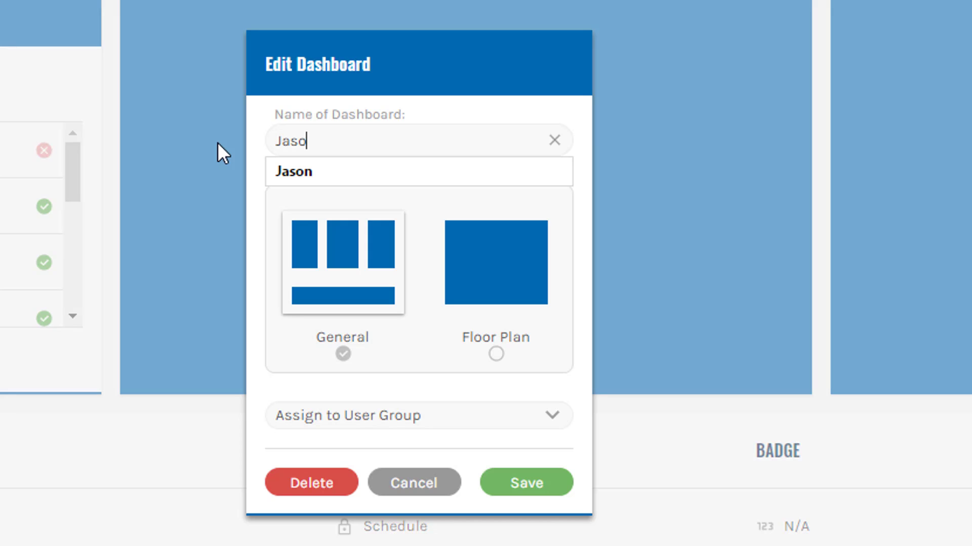
text(n's Dashb)
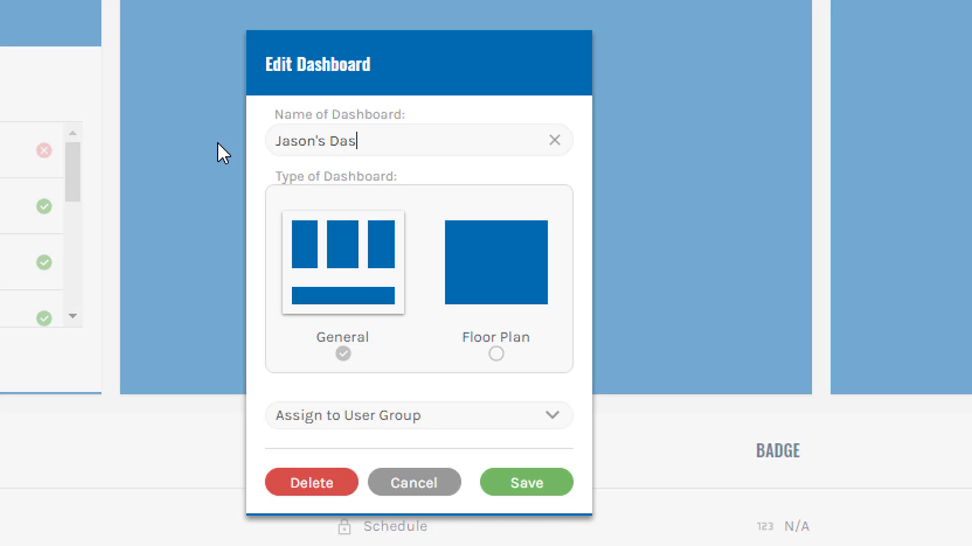
text(oard)
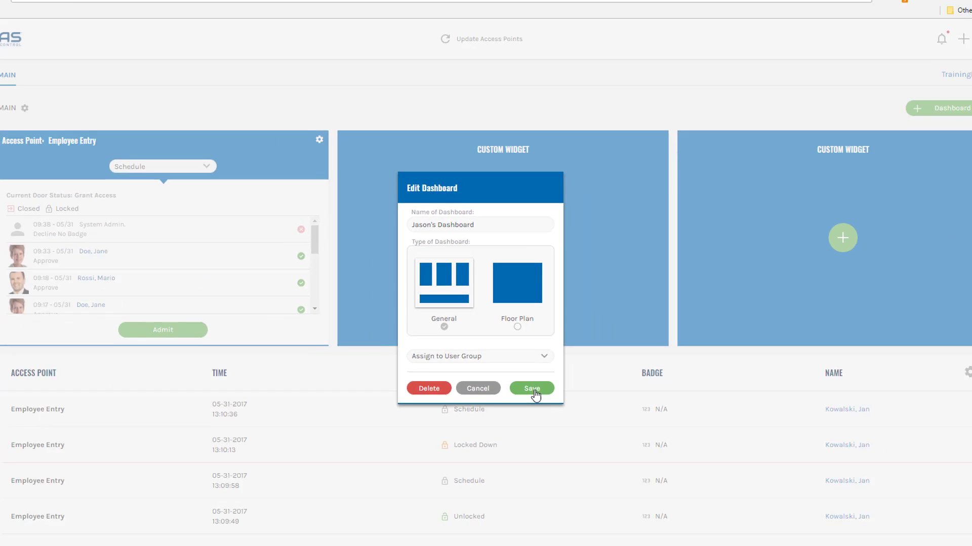
click(529, 483)
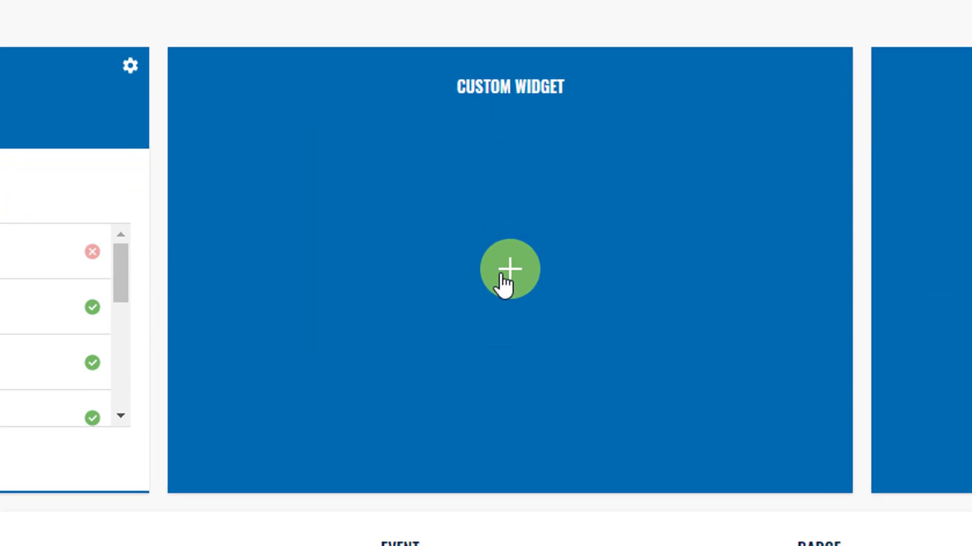
Step: Add a multiple access points widget to the middle empty slot
click(506, 244)
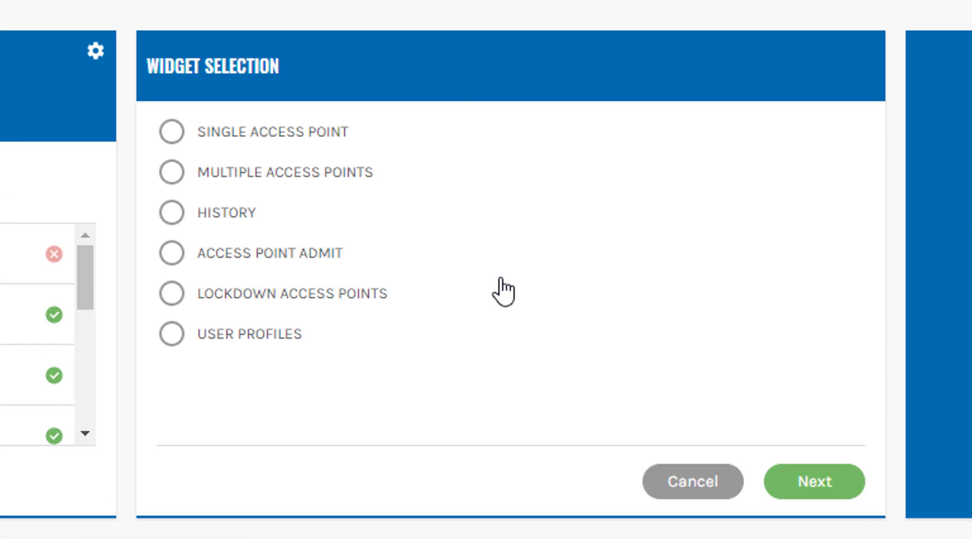
click(237, 187)
click(802, 496)
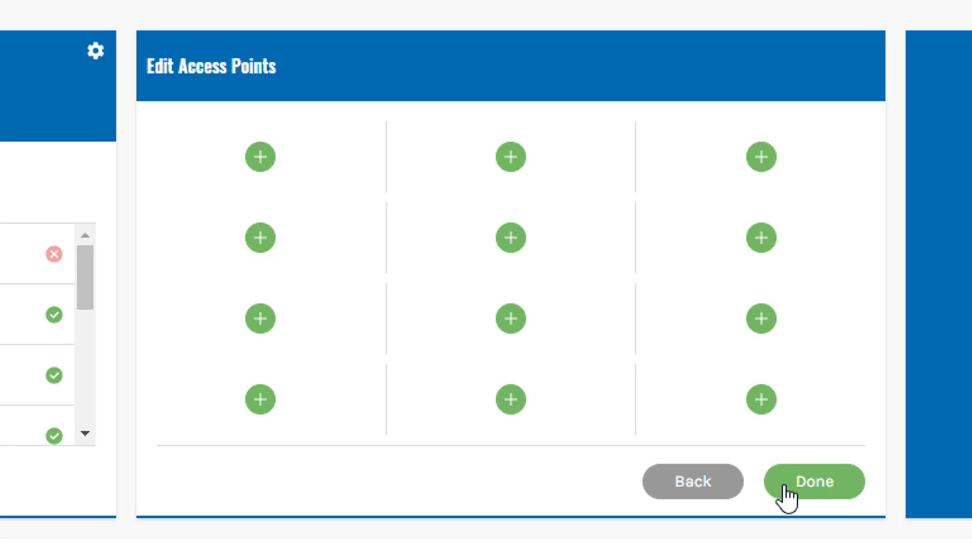
Step: Fill the widget with Employee Entry, File Room Door, Front Door, MDF Door and Warehouse Door
click(259, 158)
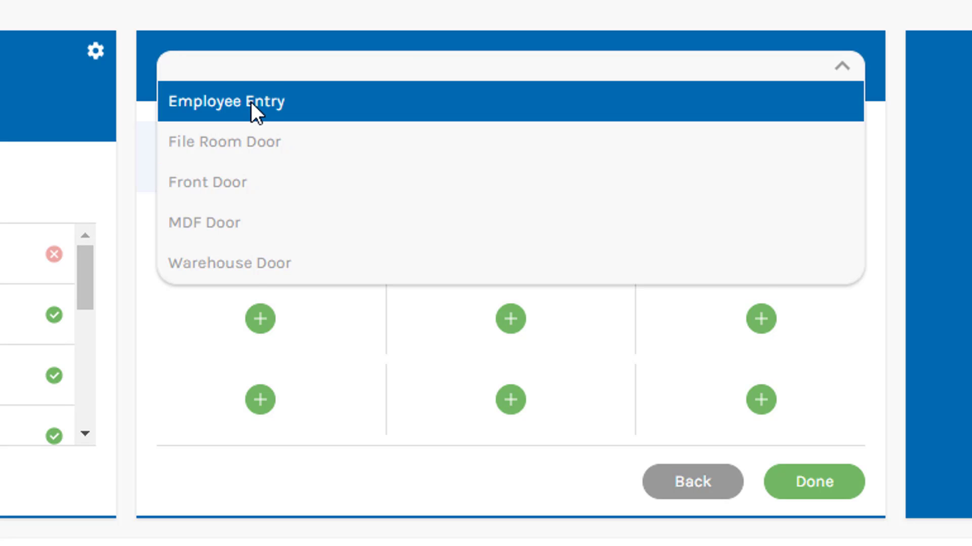
click(251, 102)
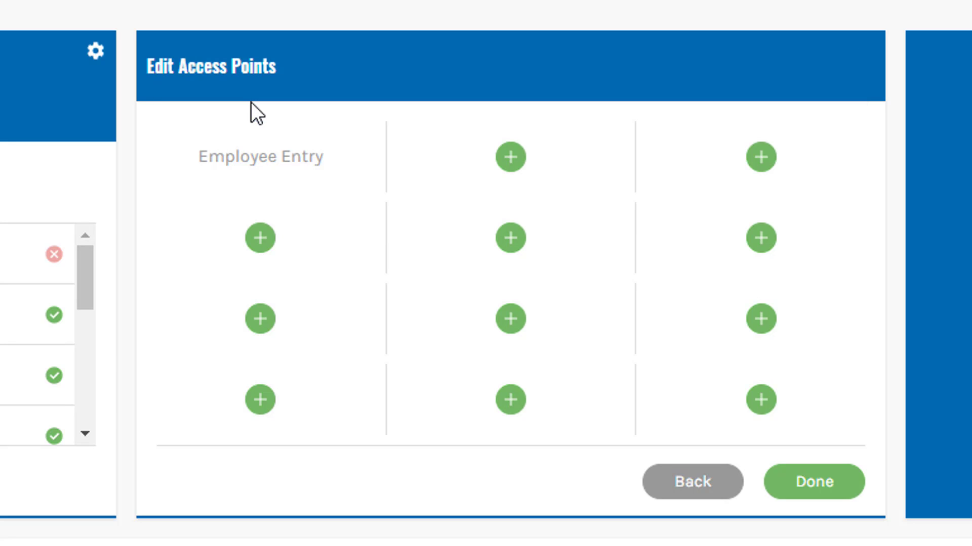
click(511, 151)
click(418, 113)
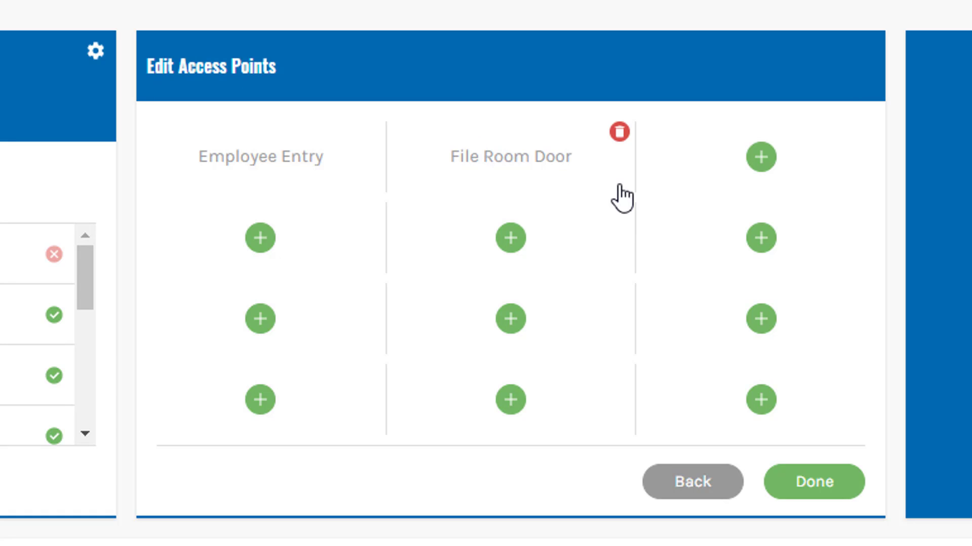
click(760, 158)
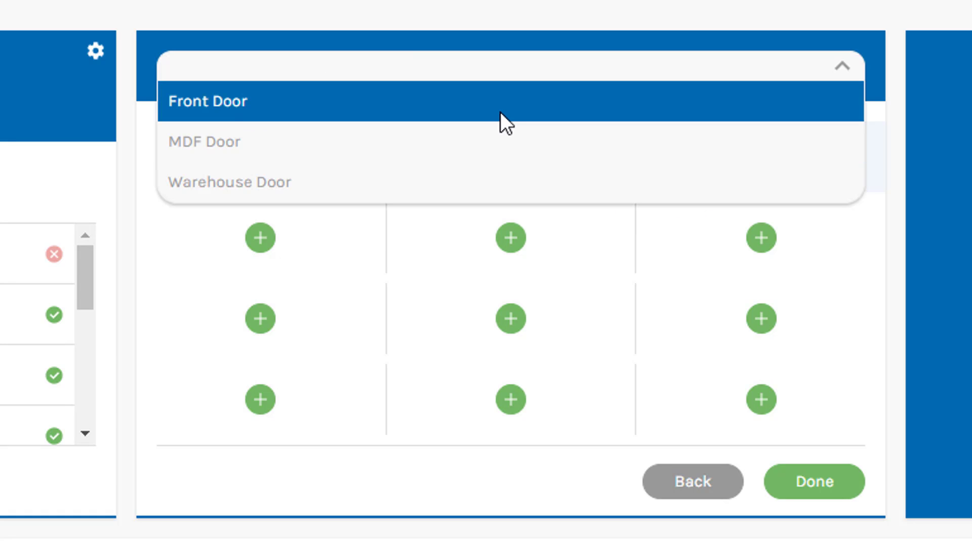
click(500, 112)
click(265, 236)
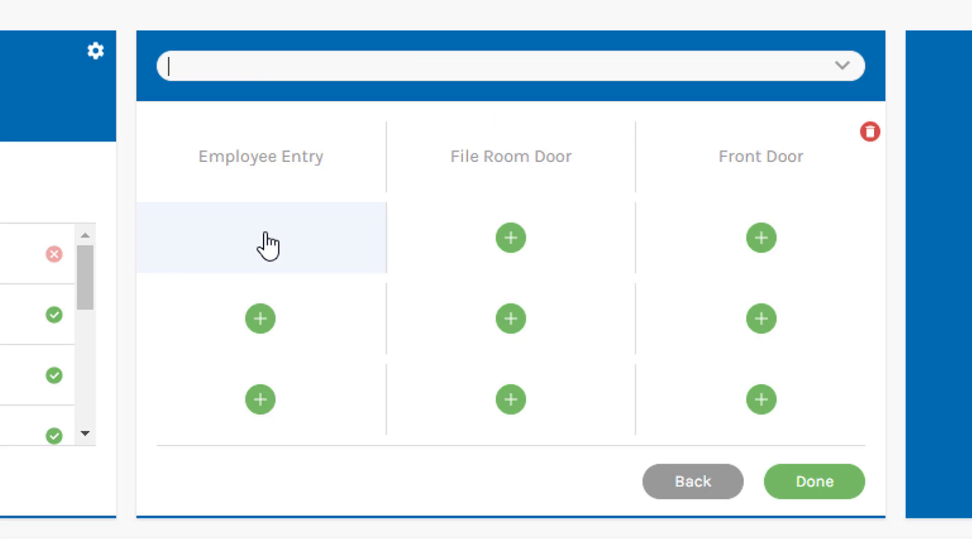
click(237, 104)
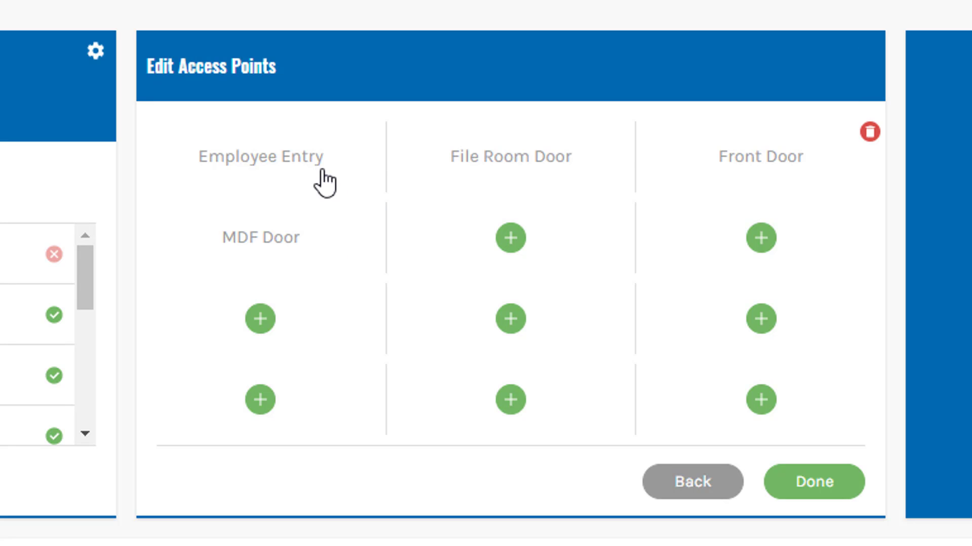
click(511, 239)
click(418, 102)
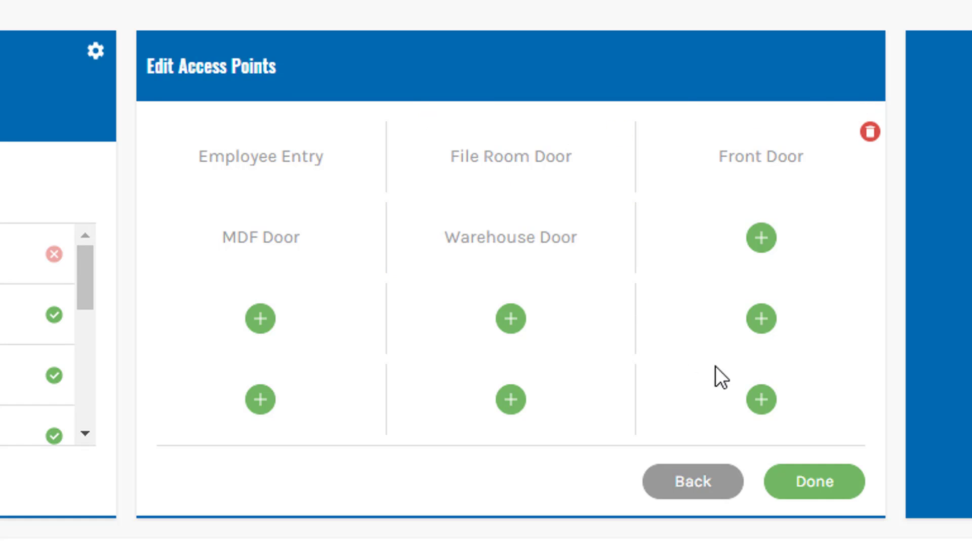
click(774, 488)
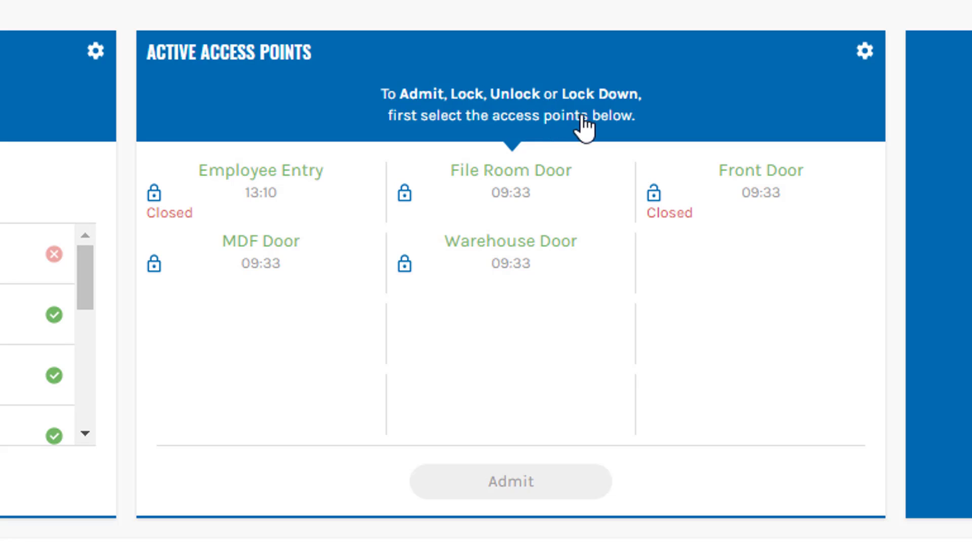
Step: Select Employee Entry in Active Access Points and admit it, leaving its door mode unchanged
click(257, 183)
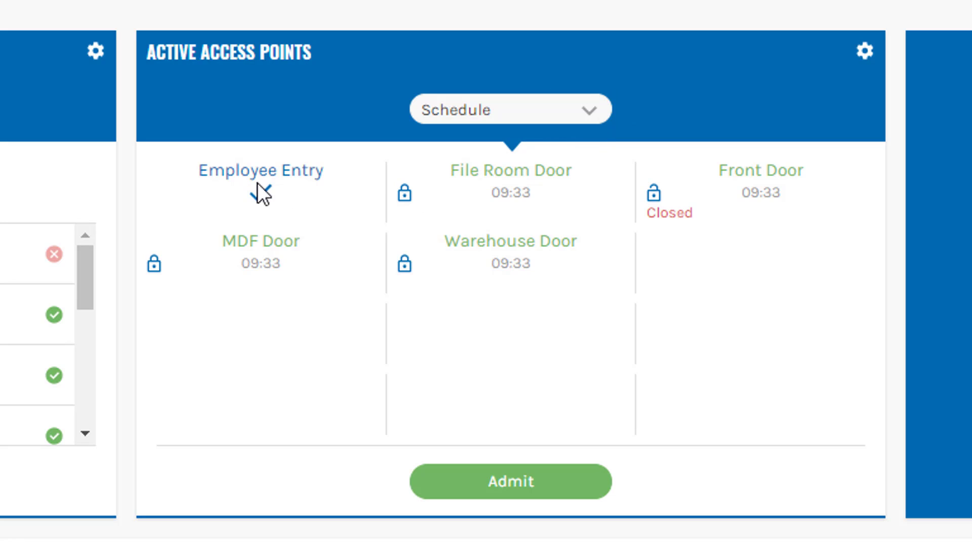
click(266, 196)
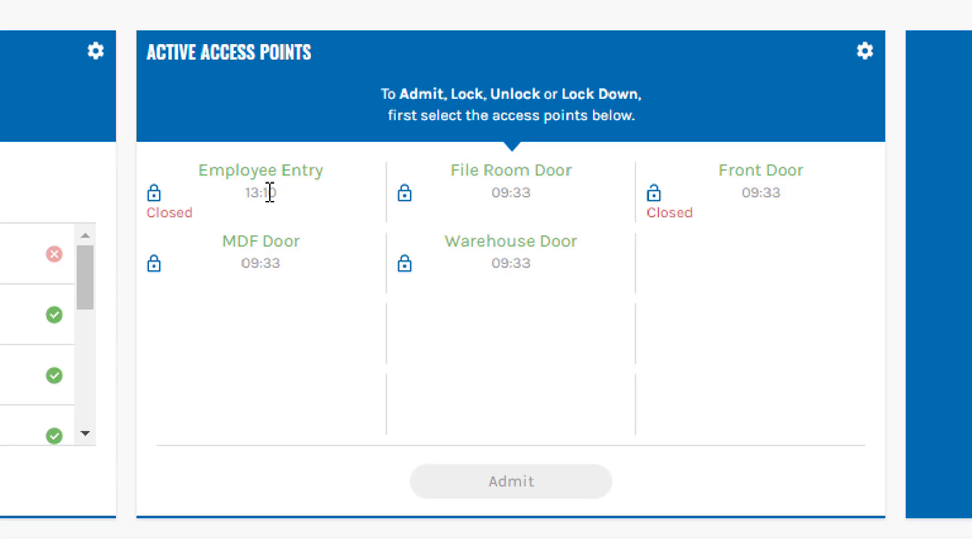
click(263, 196)
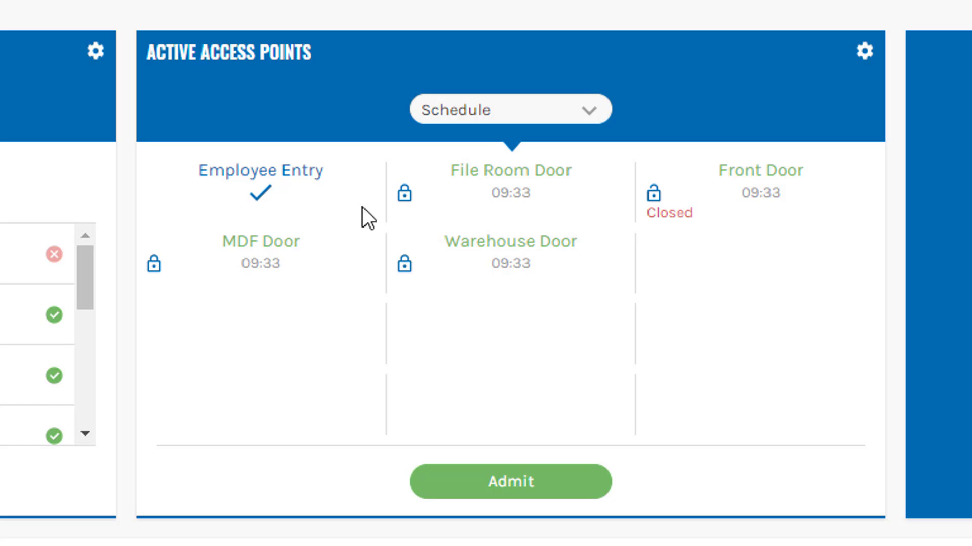
click(512, 486)
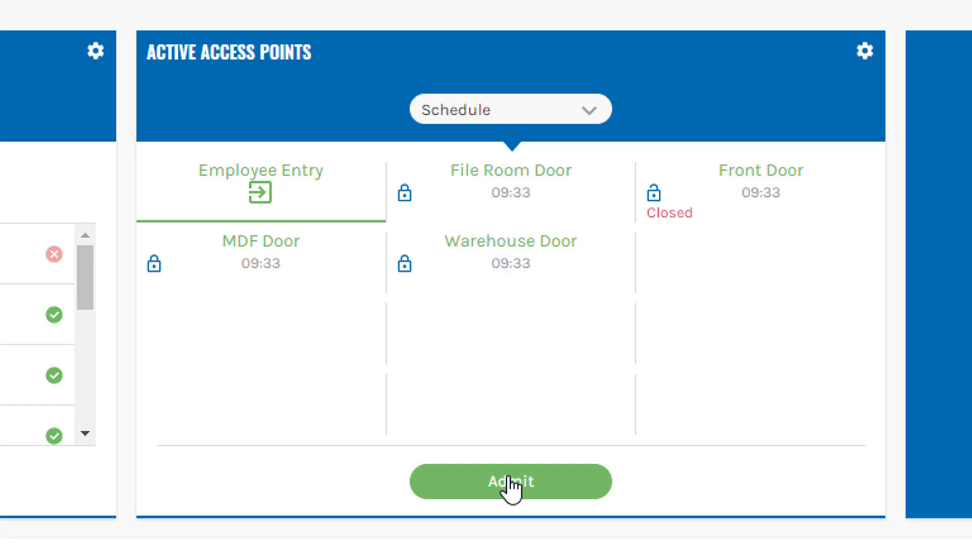
click(589, 112)
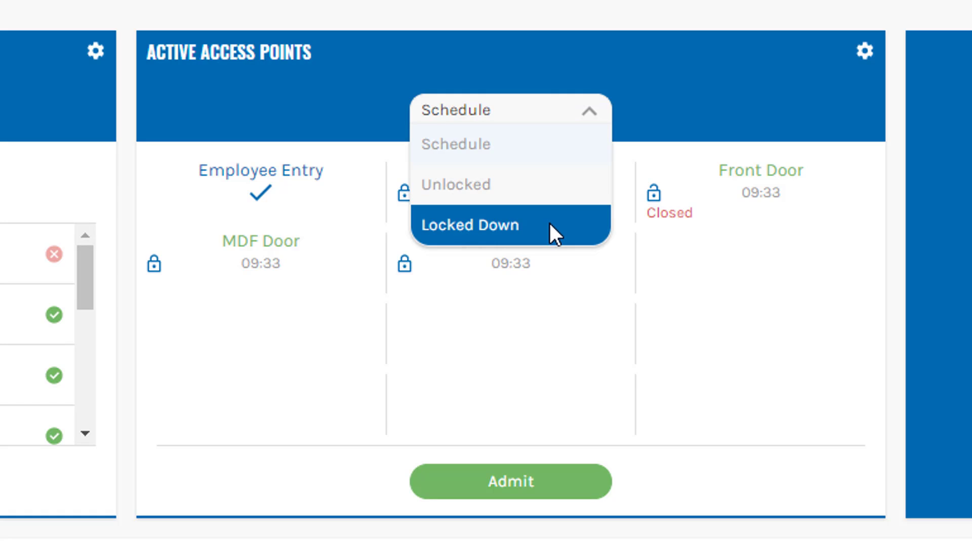
click(686, 387)
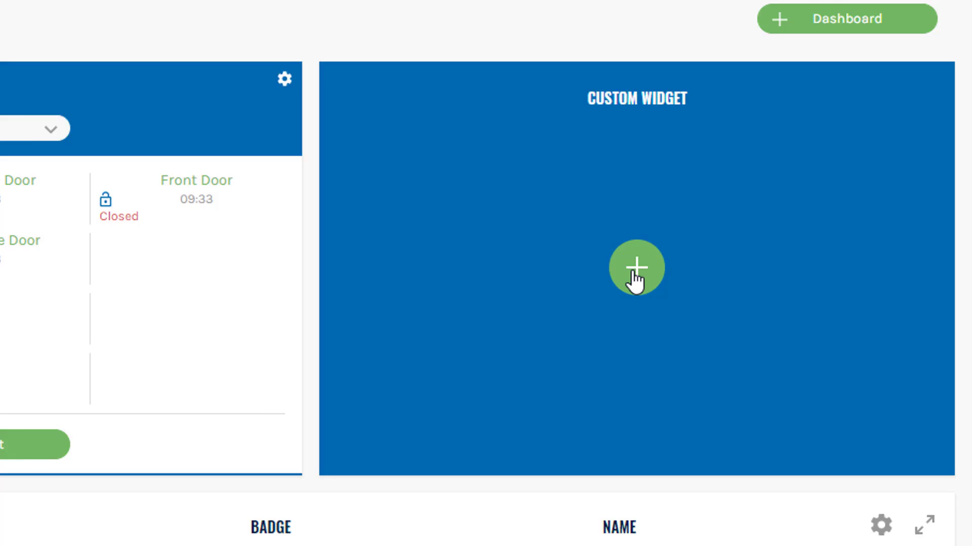
Step: Make the empty custom widget an Access Point Admit widget for Employee Entry and admit once
click(813, 244)
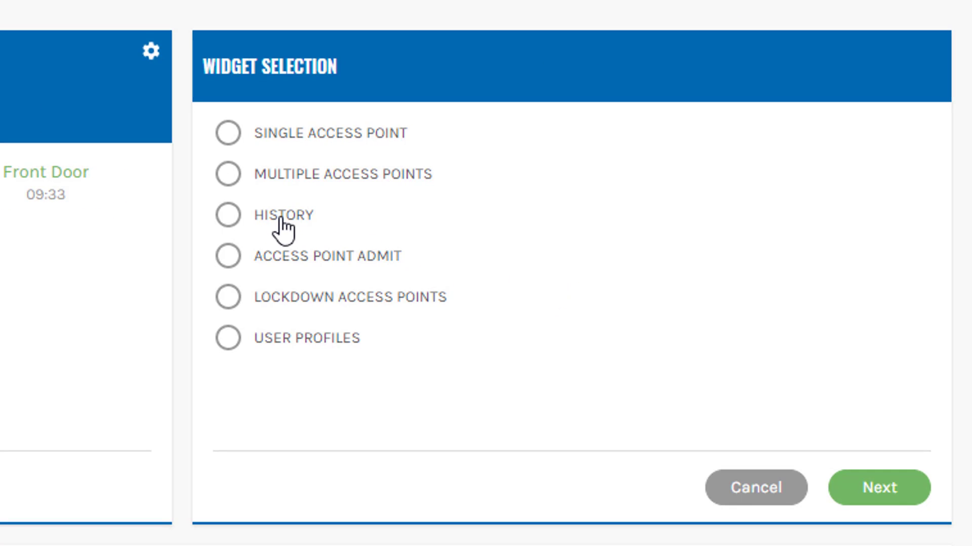
click(295, 257)
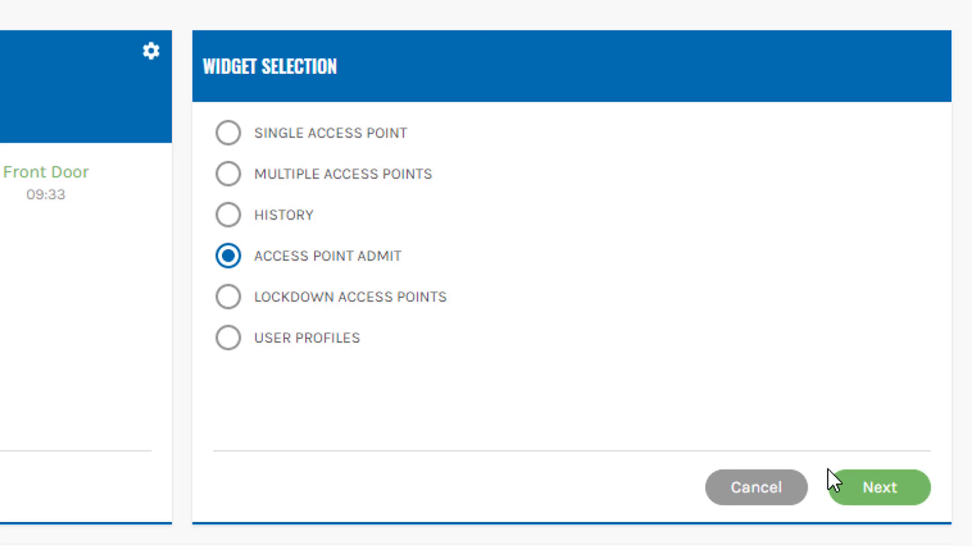
click(883, 490)
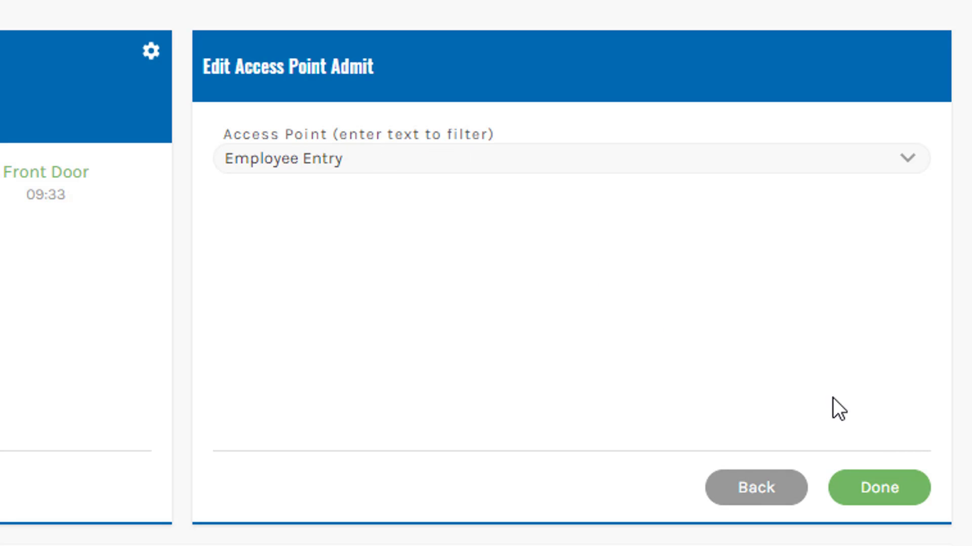
click(881, 488)
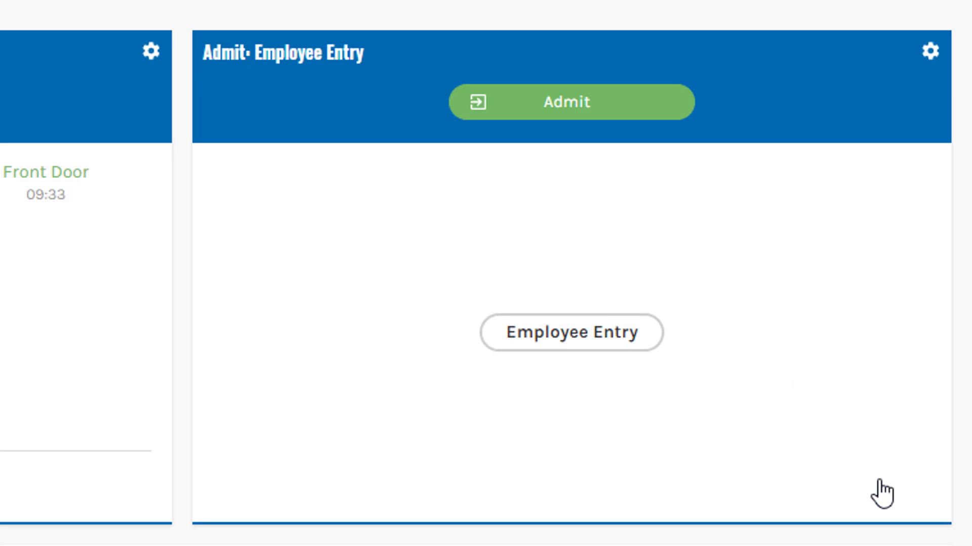
click(571, 112)
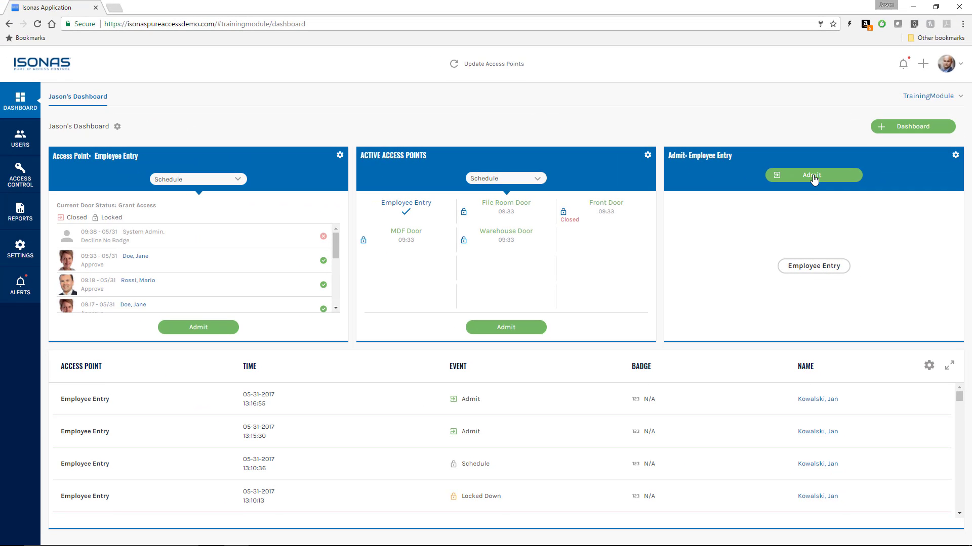
Step: Create and open a General dashboard named with the user's name plus 'DB 2', no user group assigned
click(898, 132)
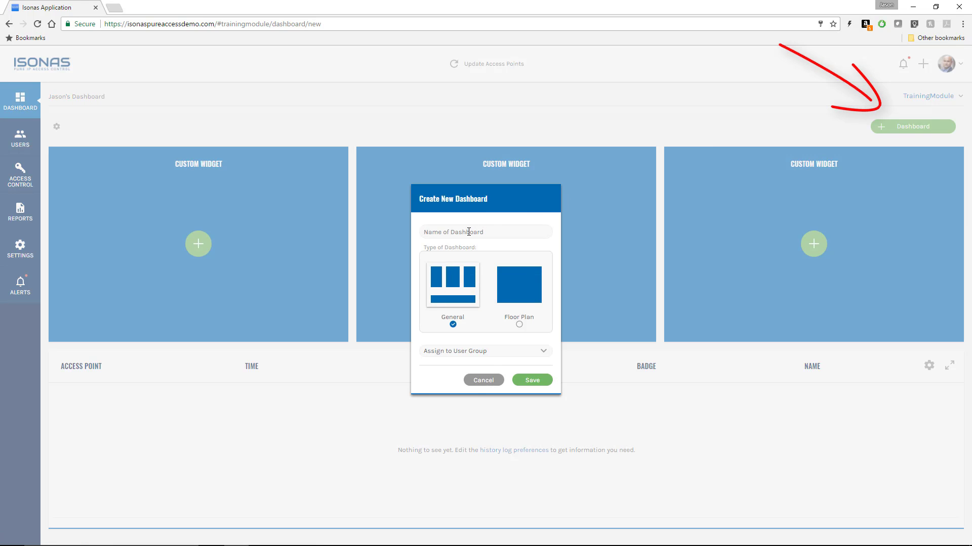
click(469, 232)
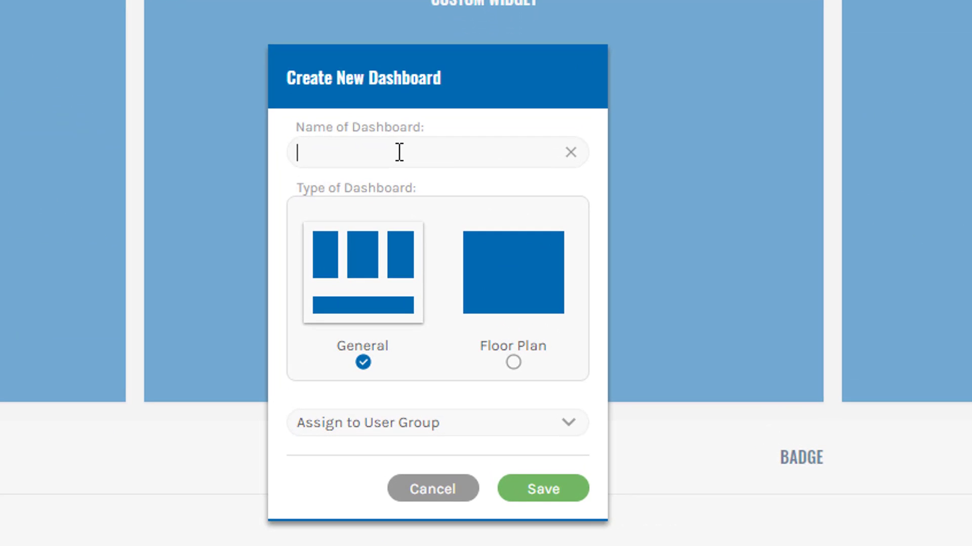
text(Jason's DB)
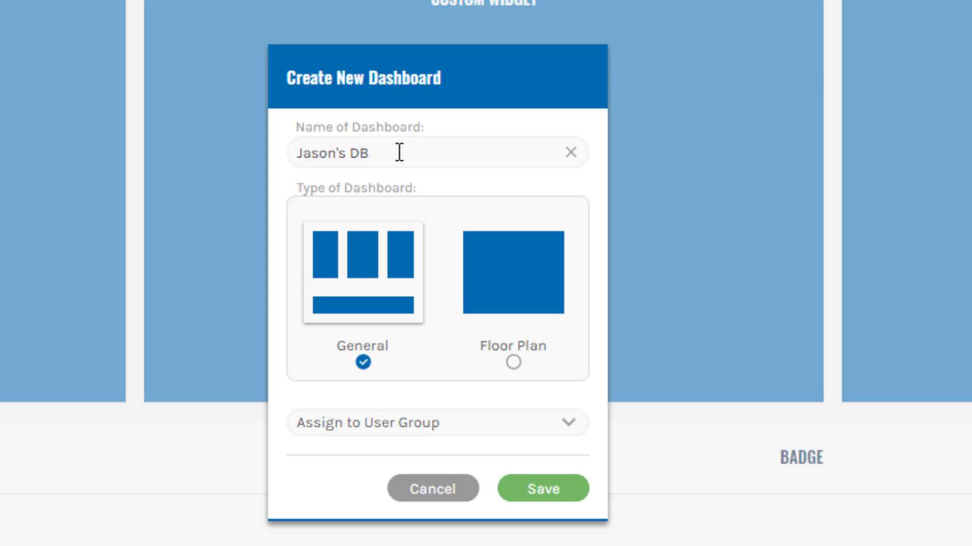
text( 2)
click(367, 423)
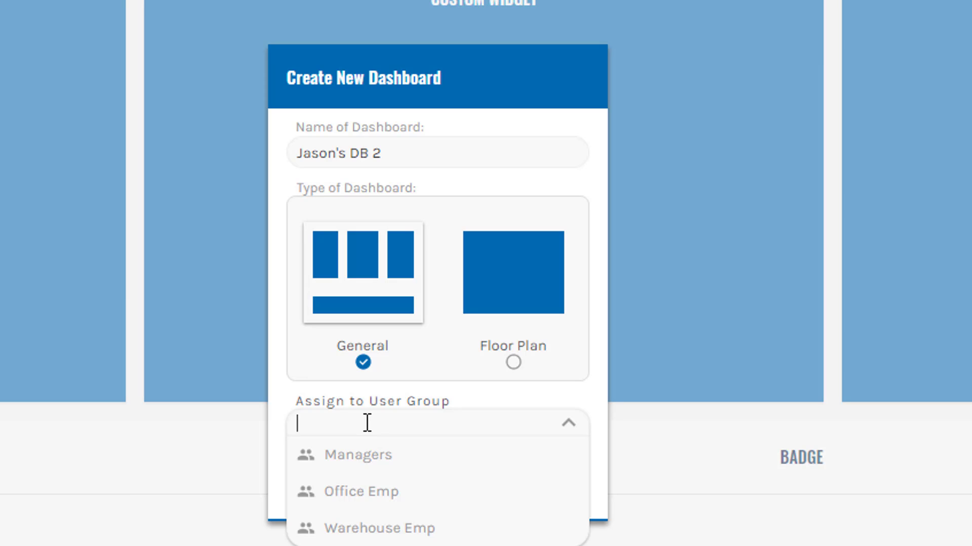
click(386, 401)
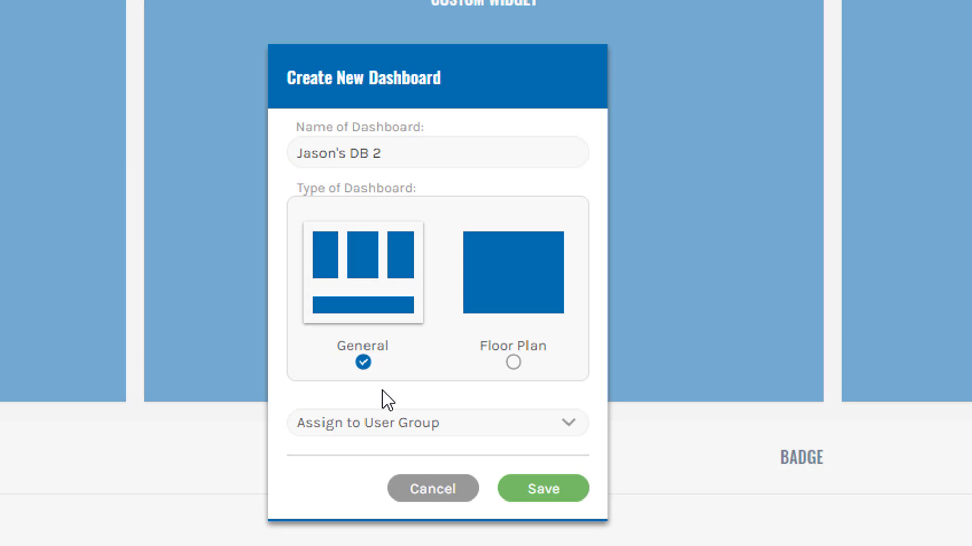
click(542, 491)
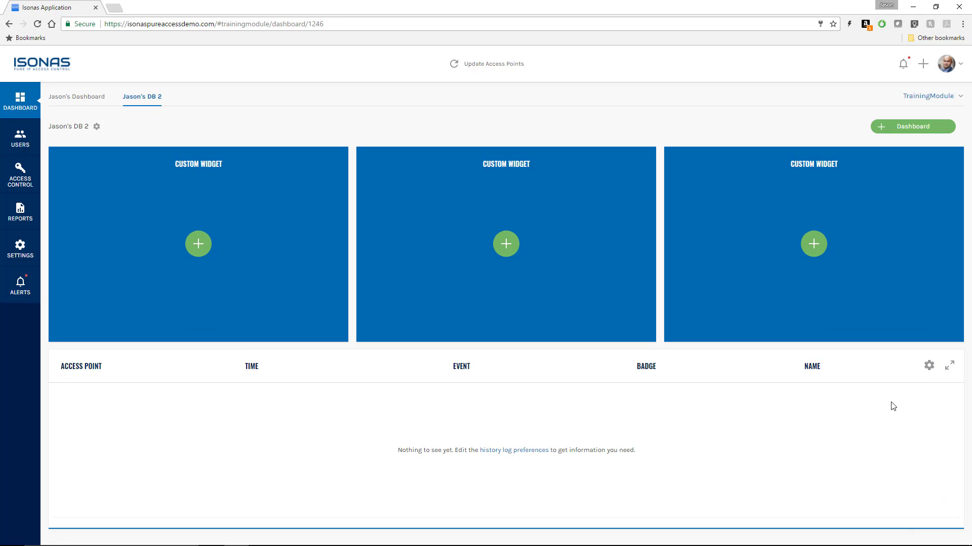
Step: Restrict the history filter's users to the Office Emp group
click(928, 366)
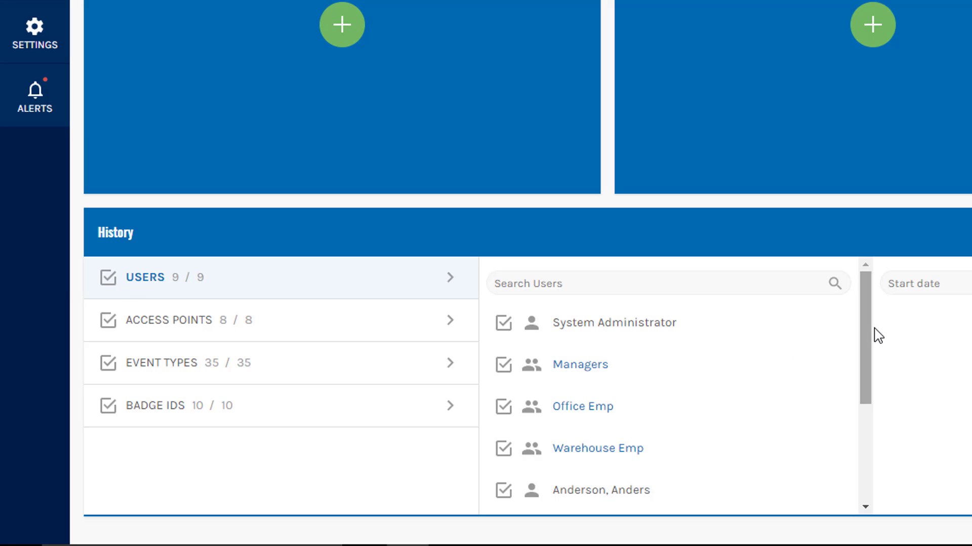
mouse_move(869, 327)
mouse_down()
mouse_move(876, 397)
mouse_move(863, 324)
mouse_up()
click(108, 278)
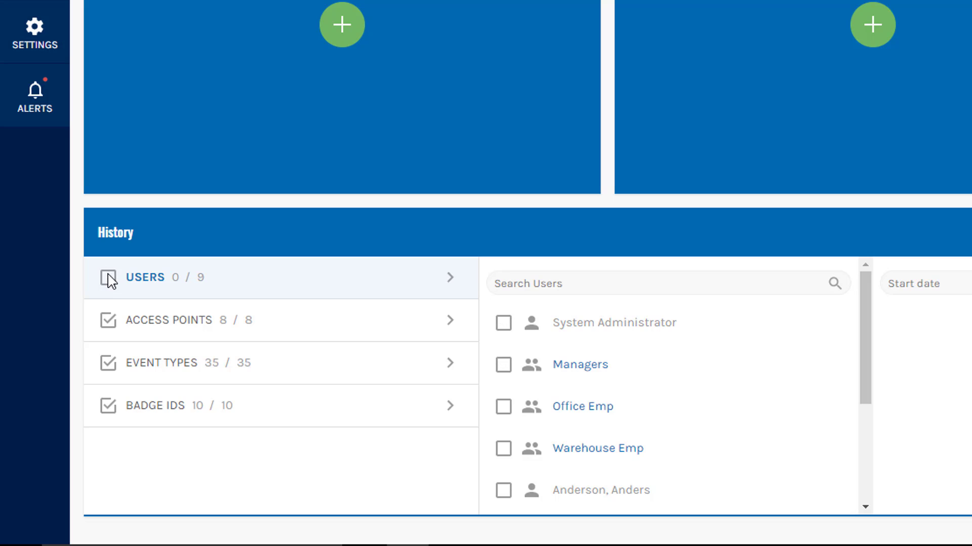
click(504, 410)
Step: Restrict the history's access points to Employee Entry and Front Door and apply the filter
click(189, 328)
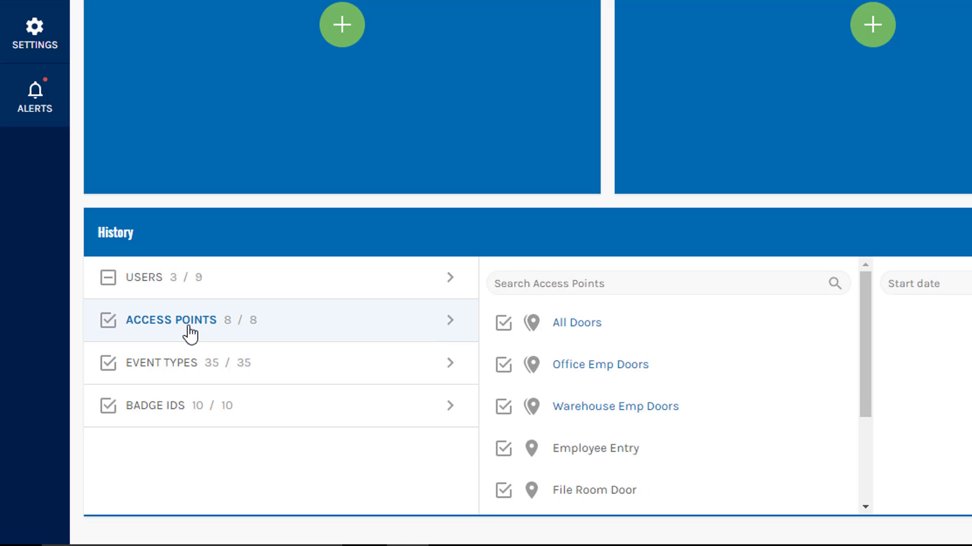
click(108, 321)
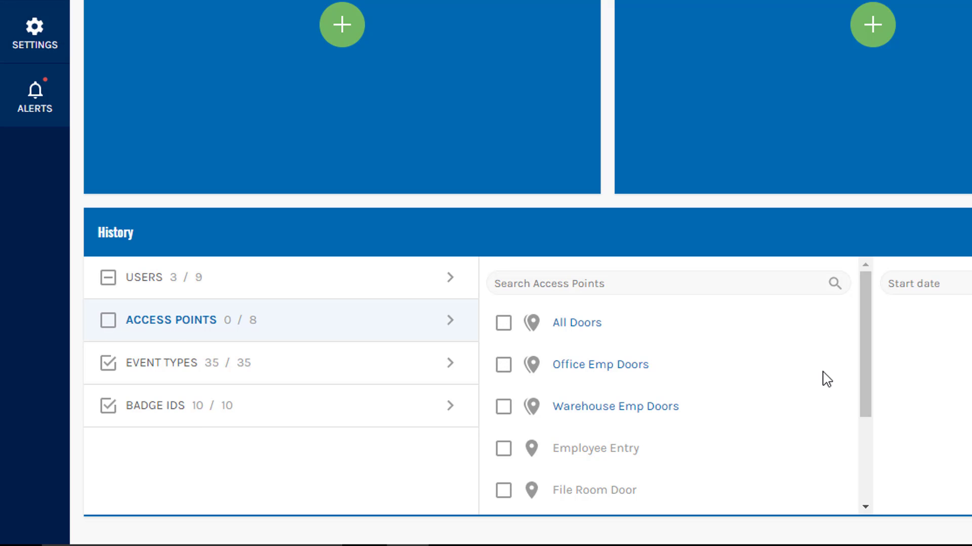
drag(865, 352, 870, 405)
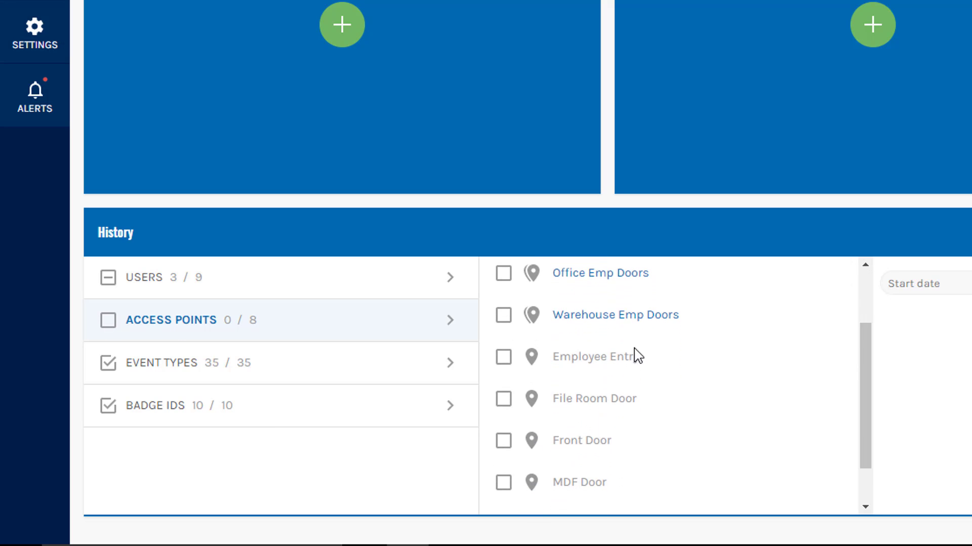
click(504, 360)
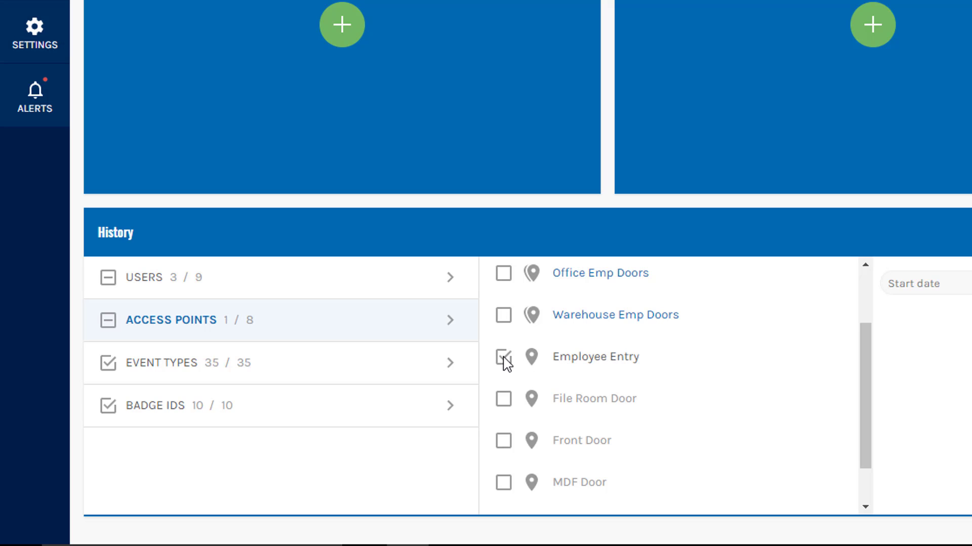
click(504, 444)
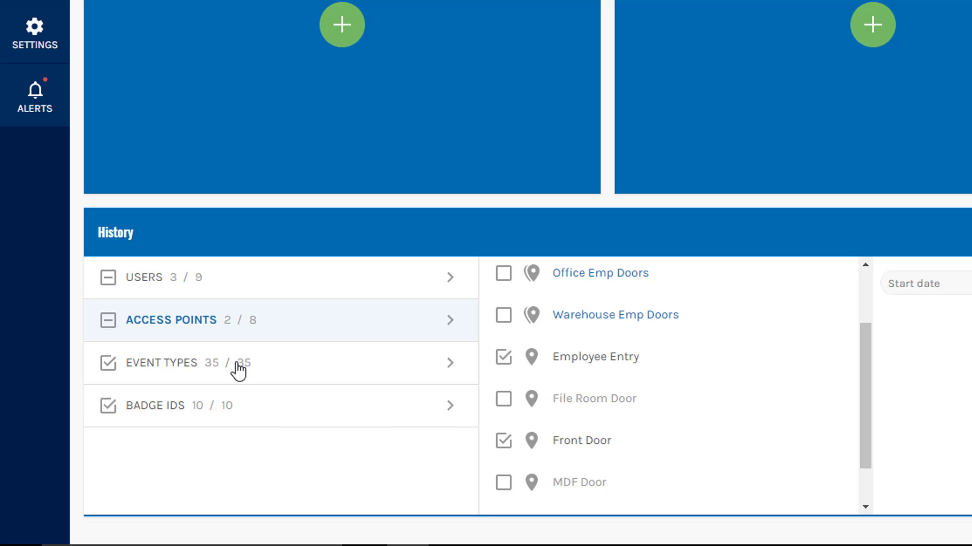
click(168, 374)
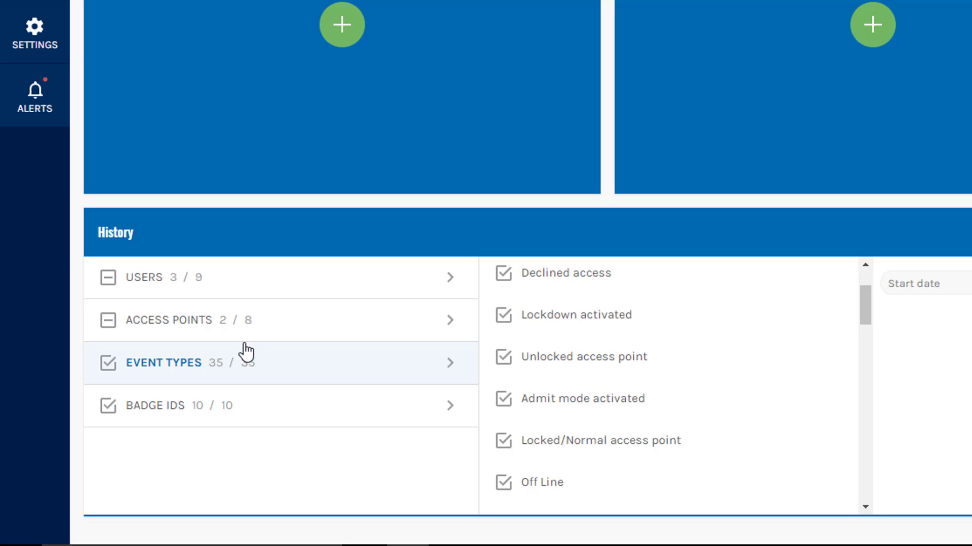
click(160, 413)
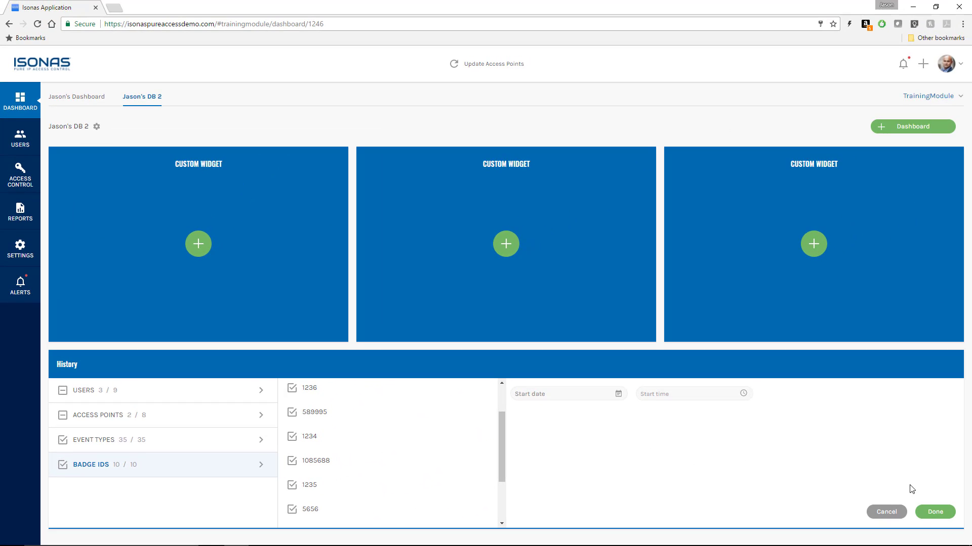
click(939, 513)
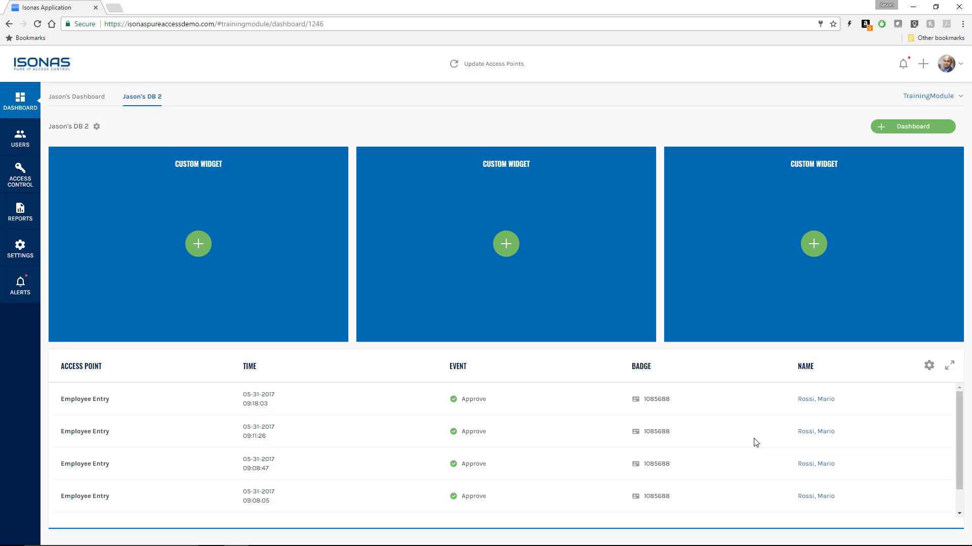
Step: Collapse the expanded history table, then switch to the first dashboard and back to DB 2
click(950, 367)
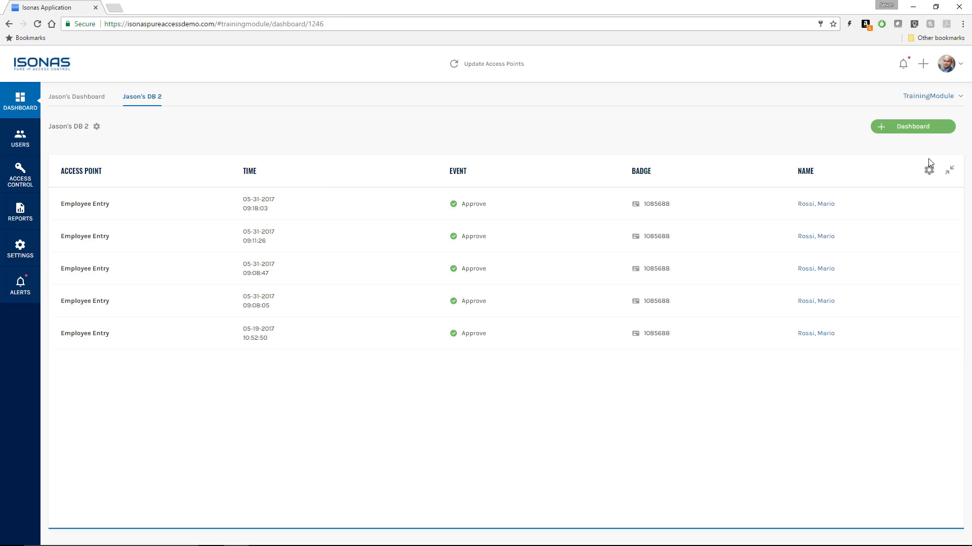
click(950, 172)
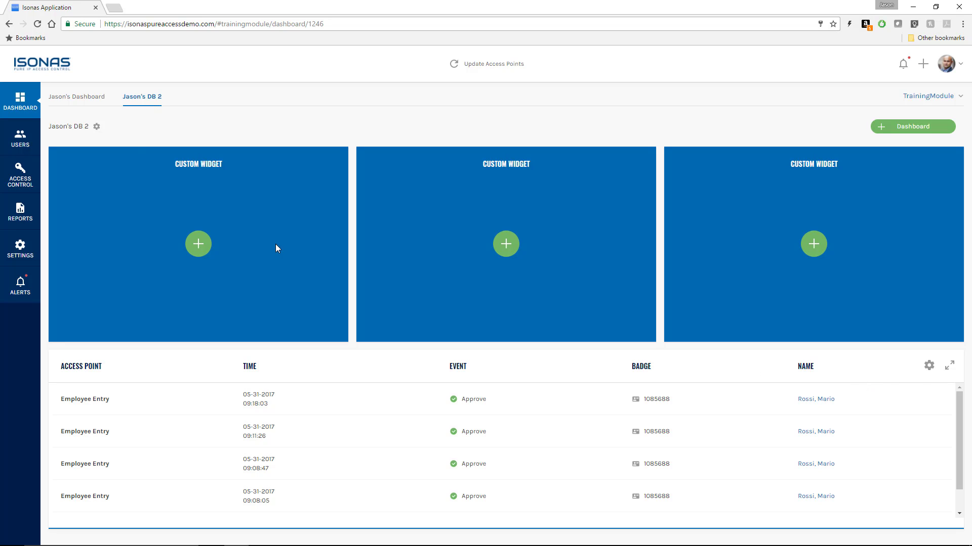
click(73, 101)
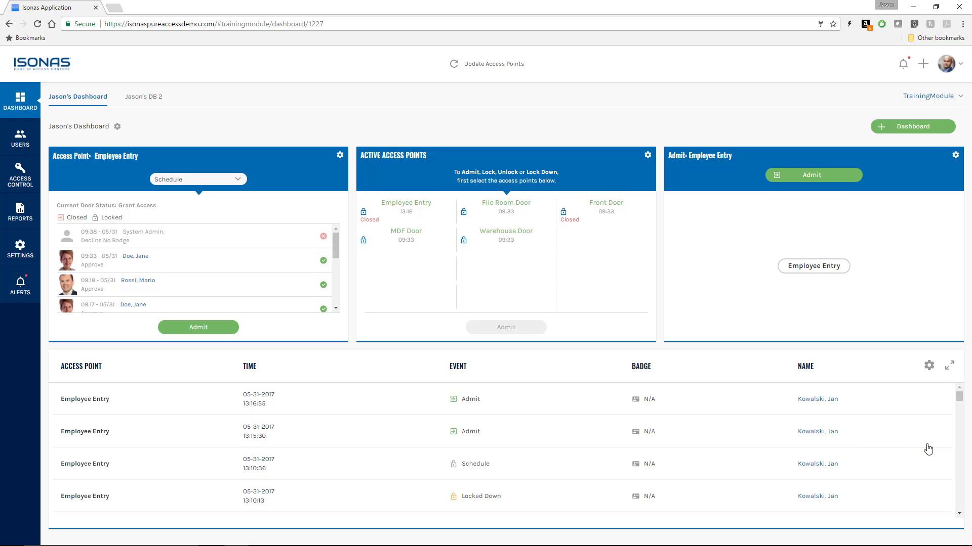
click(140, 101)
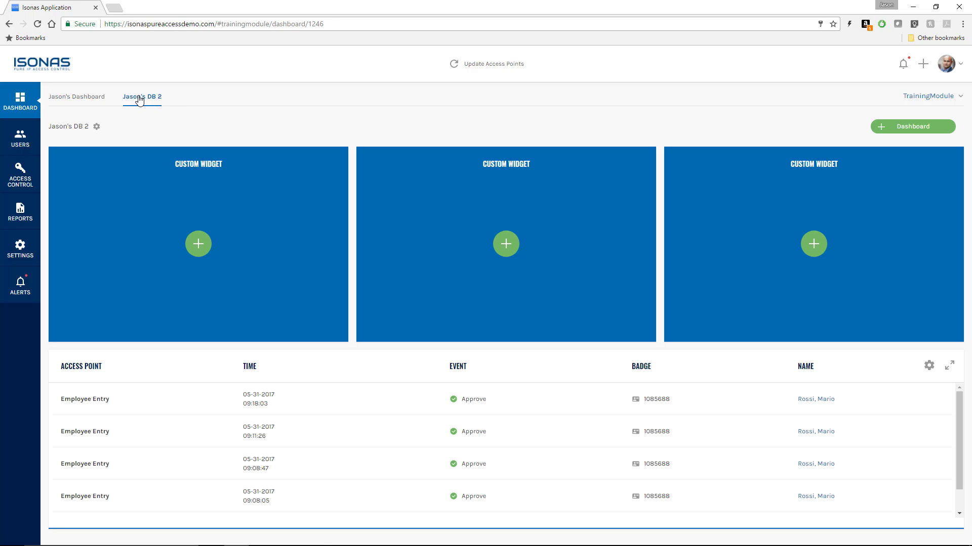
Step: Put a Lockdown Access Points widget targeting All Access Points in the first empty tile
click(201, 247)
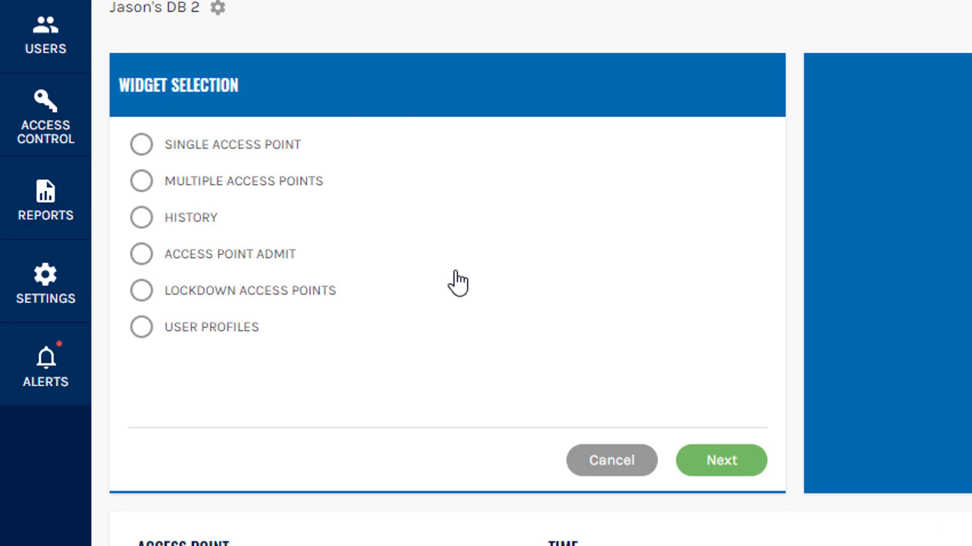
click(222, 293)
click(723, 466)
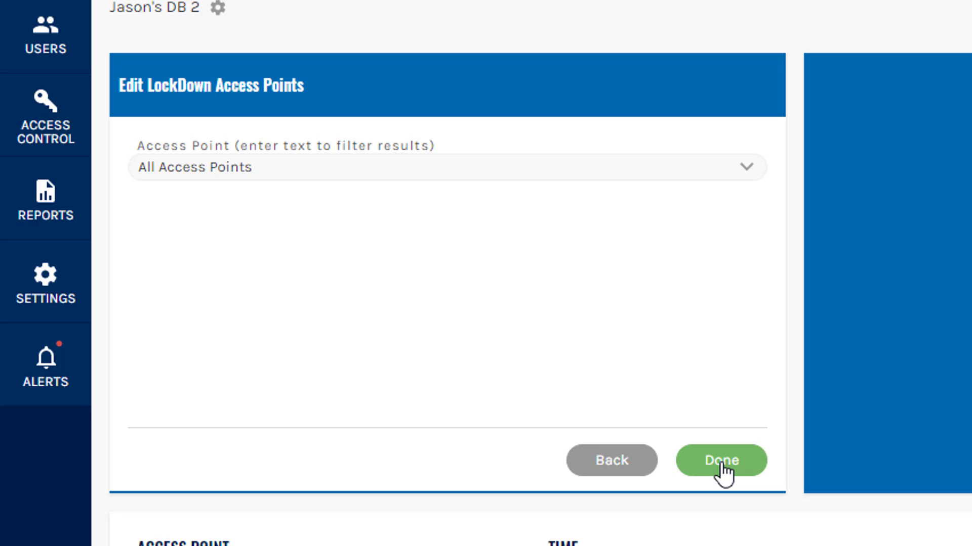
click(327, 171)
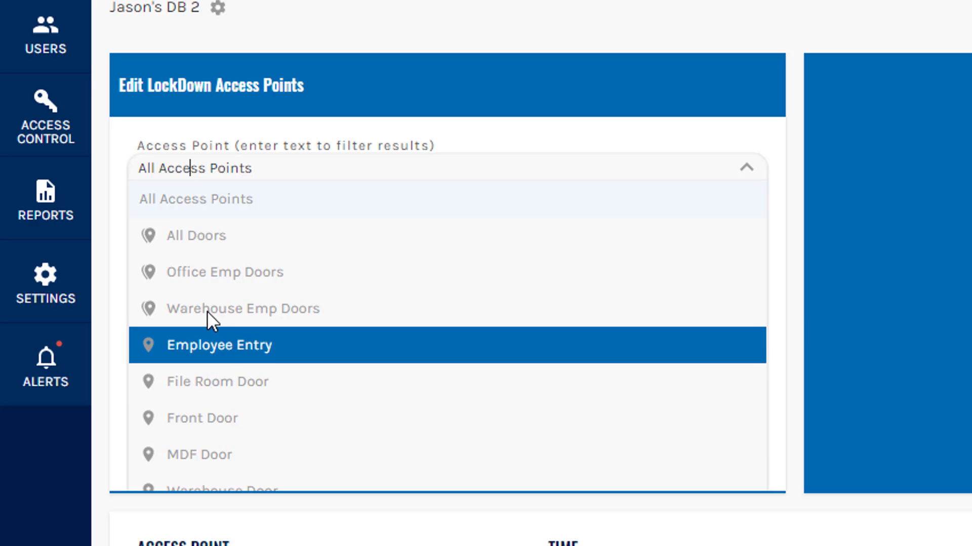
click(195, 204)
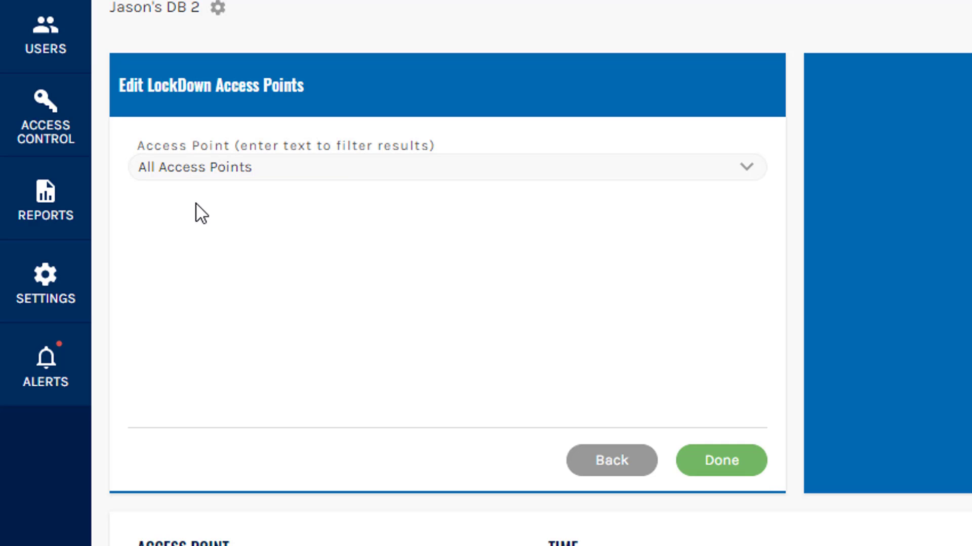
click(722, 468)
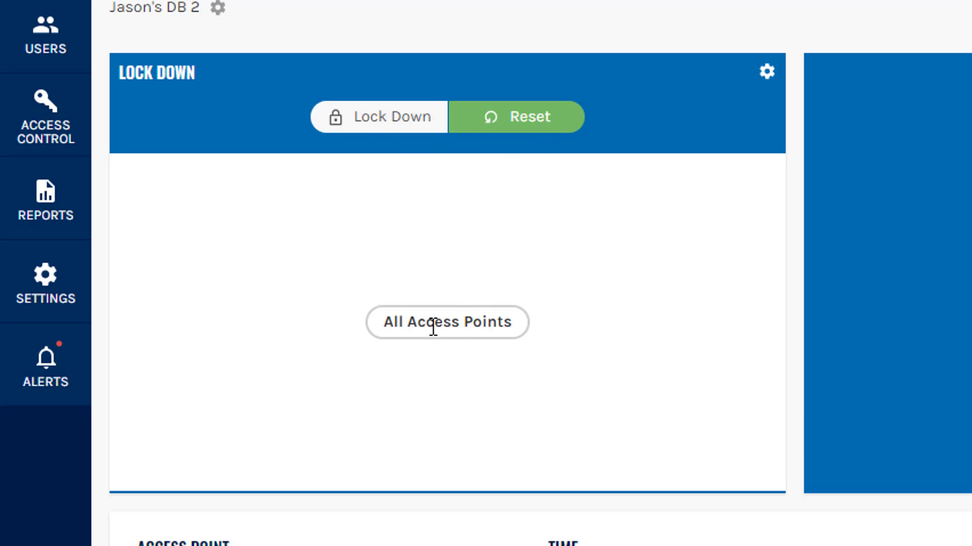
Step: Lock down all access points from the Lock Down widget, then reset them to normal
click(358, 131)
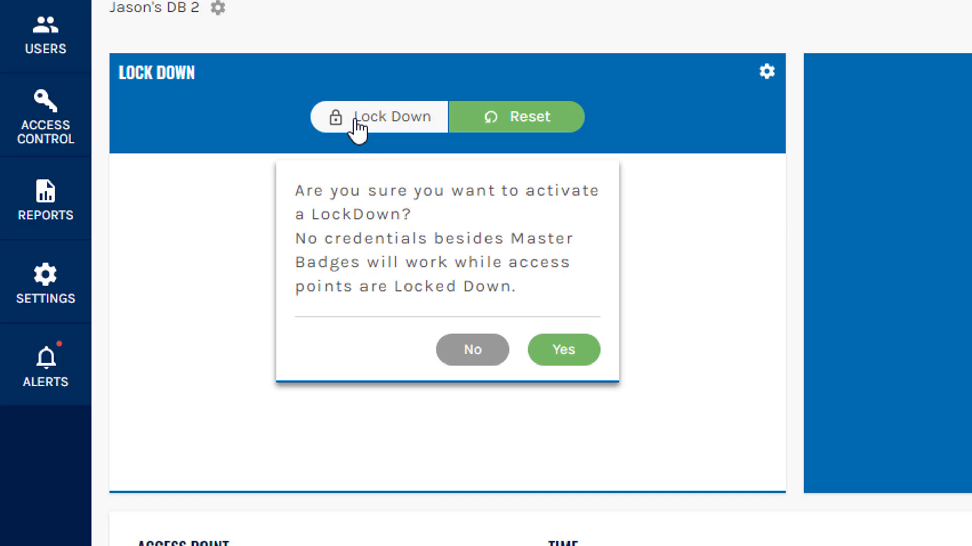
click(560, 355)
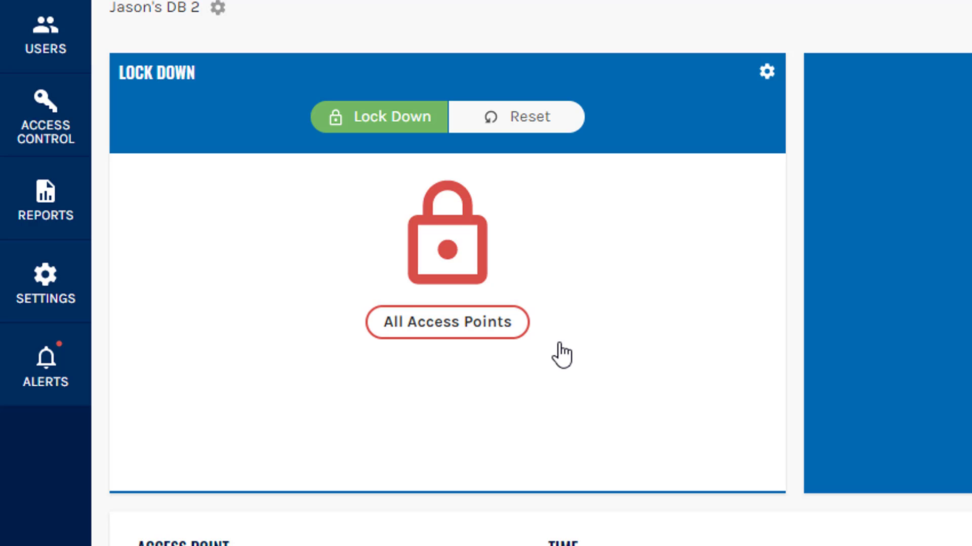
click(514, 122)
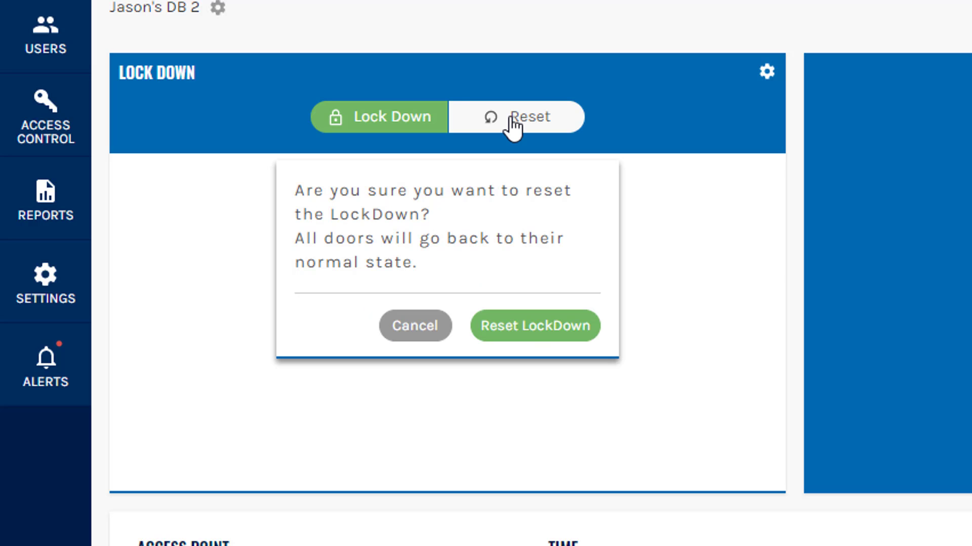
click(539, 329)
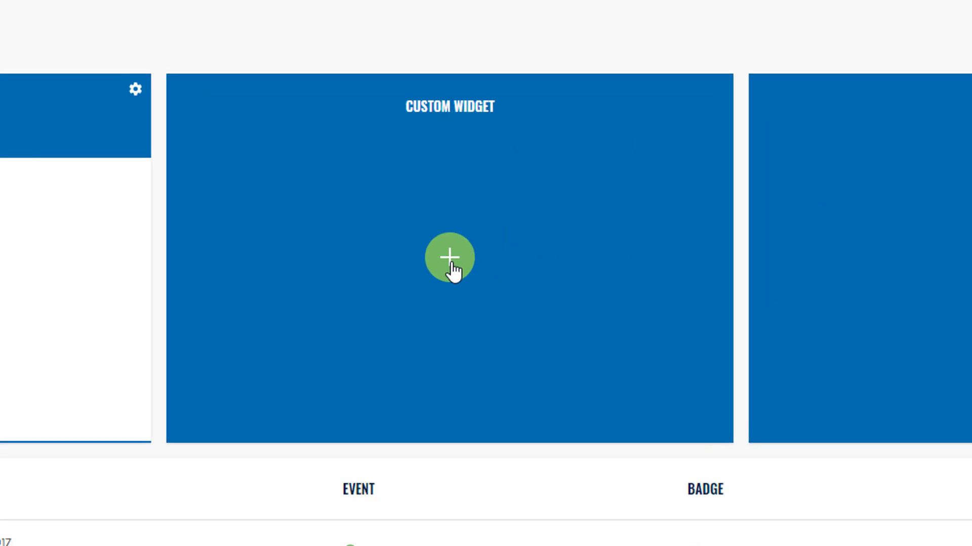
Step: Add a User Profiles widget to the next empty tile, limited to the Employee Entry access point
click(864, 256)
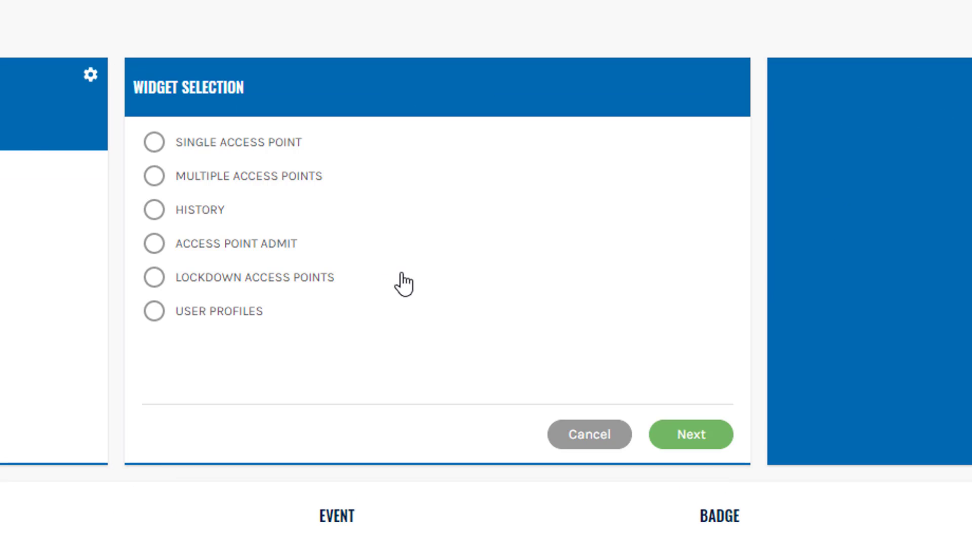
click(197, 319)
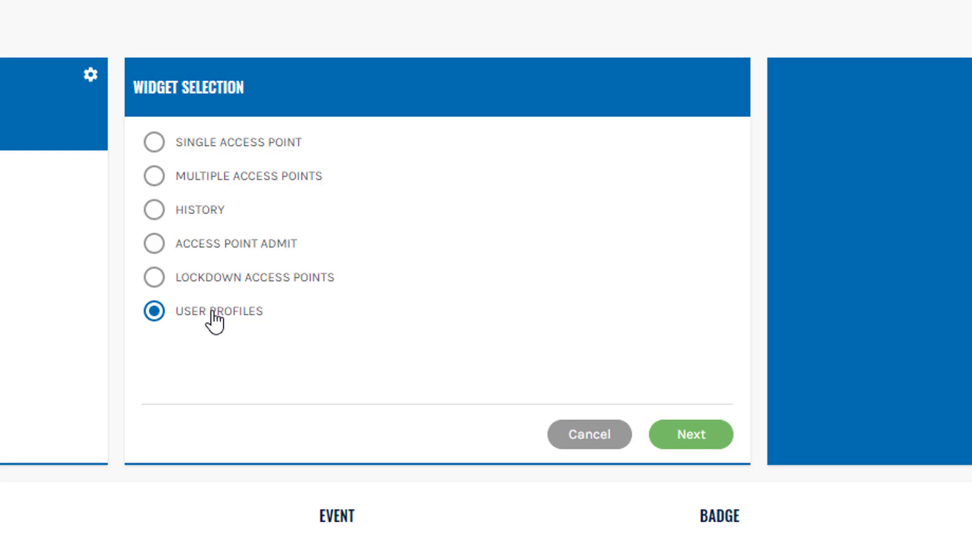
click(702, 442)
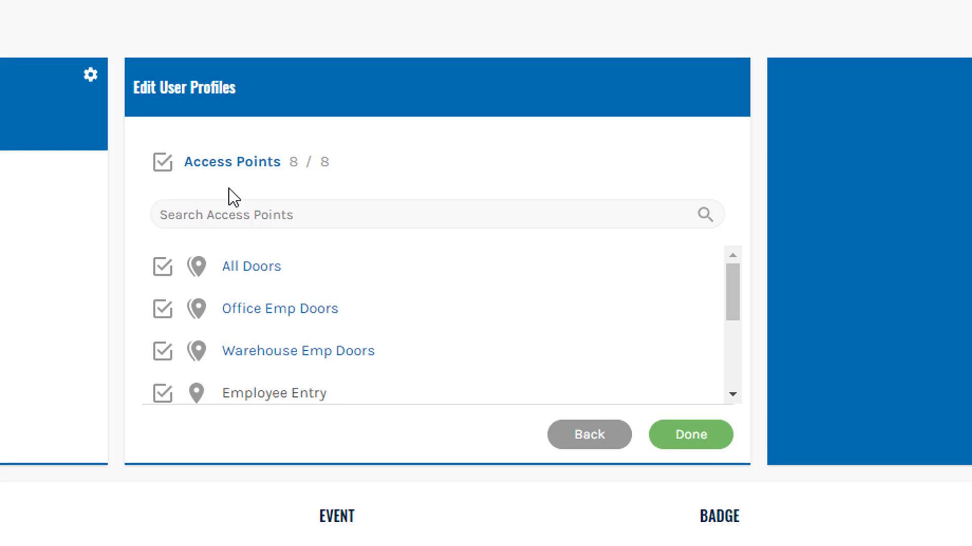
click(163, 163)
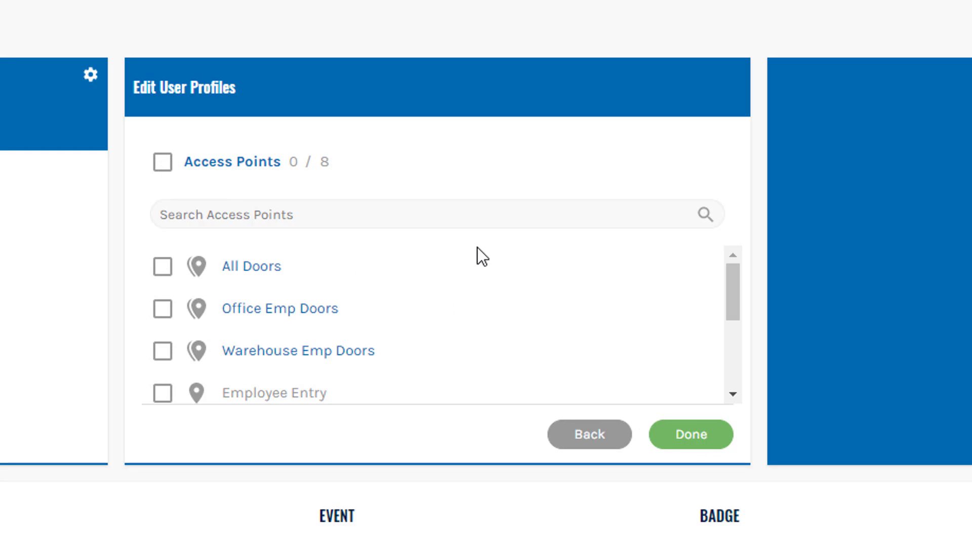
drag(734, 288, 575, 317)
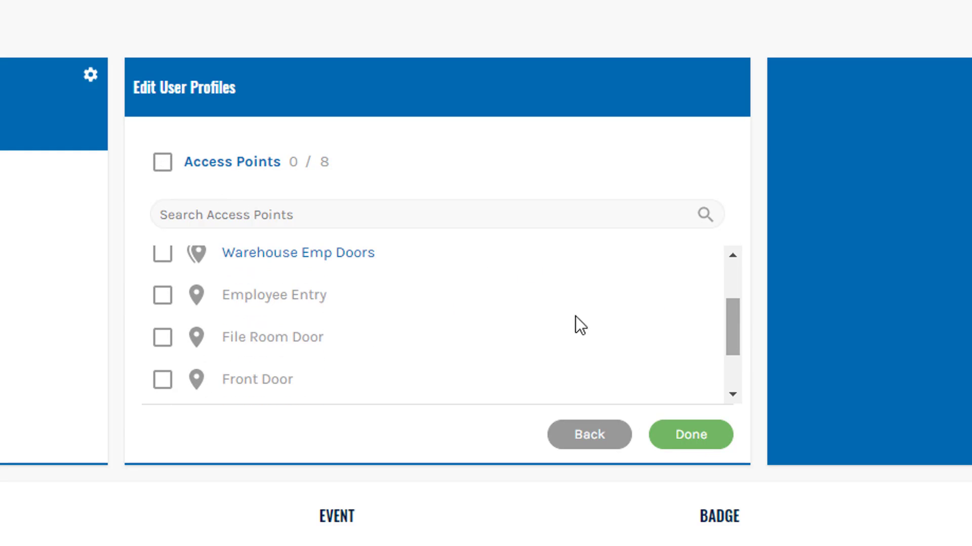
click(162, 297)
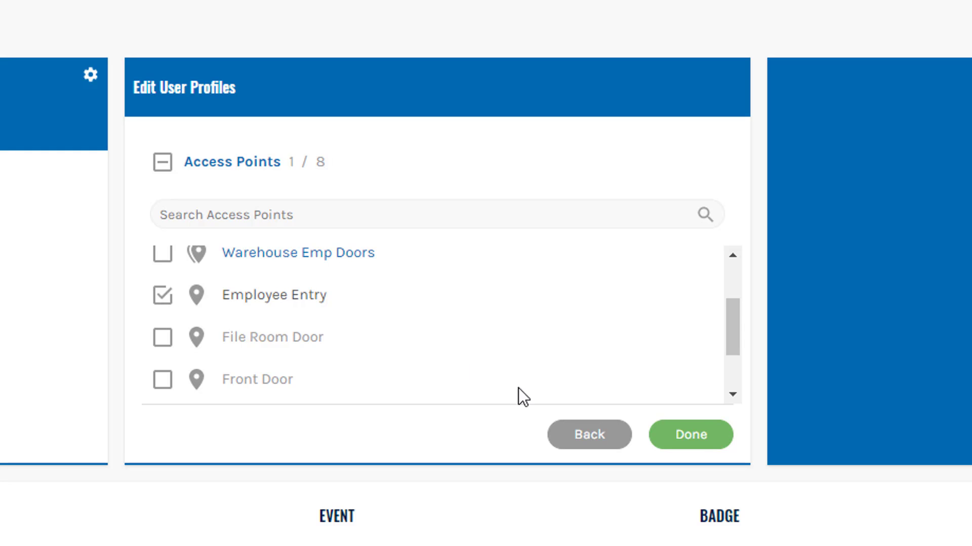
click(708, 441)
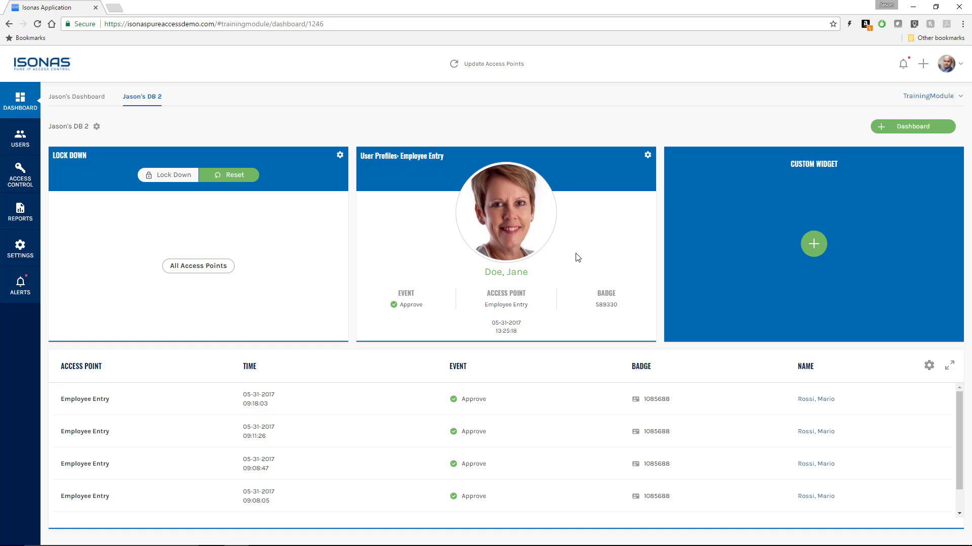
Step: Lock down all access points and check the door states on the first dashboard
click(170, 181)
click(250, 279)
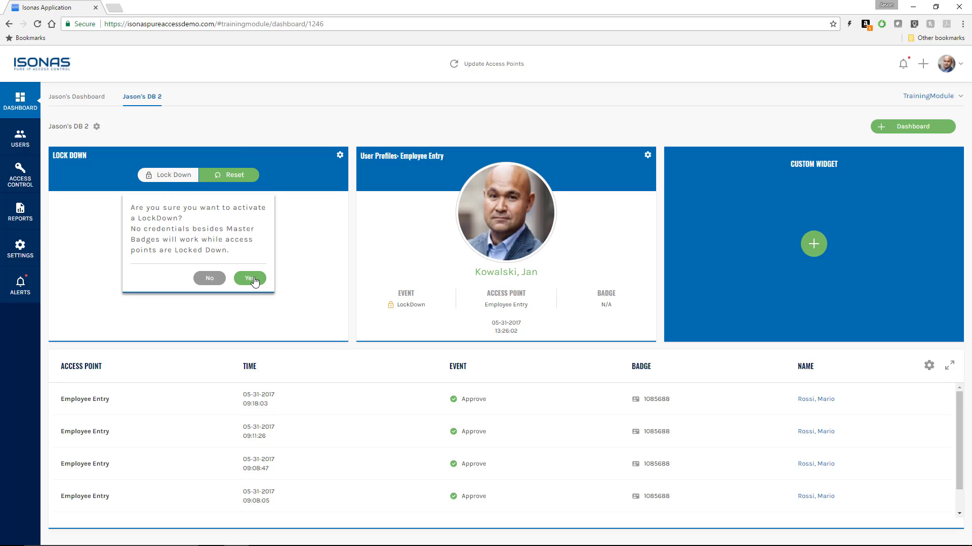
click(81, 99)
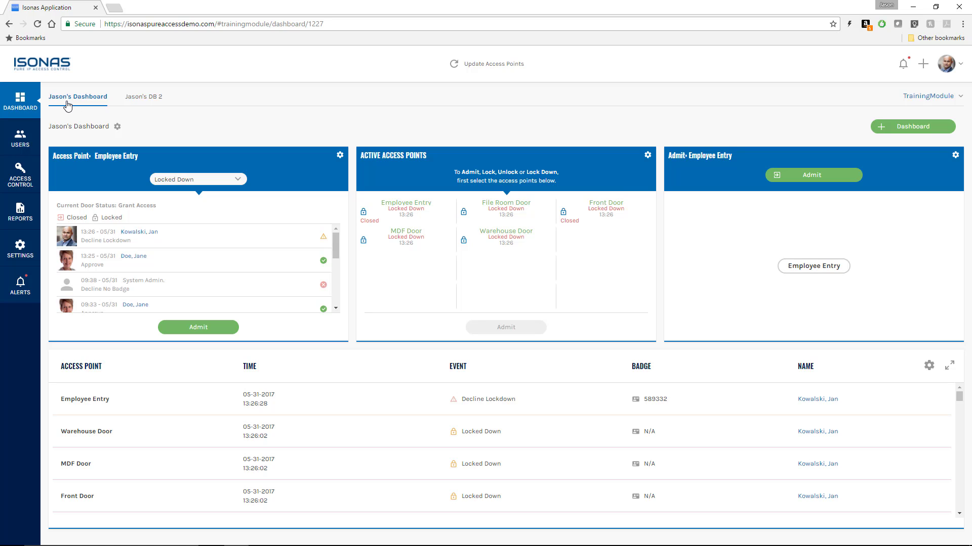
Step: Back on the second dashboard, reset the lockdown, then decline a second lockdown prompt
click(137, 99)
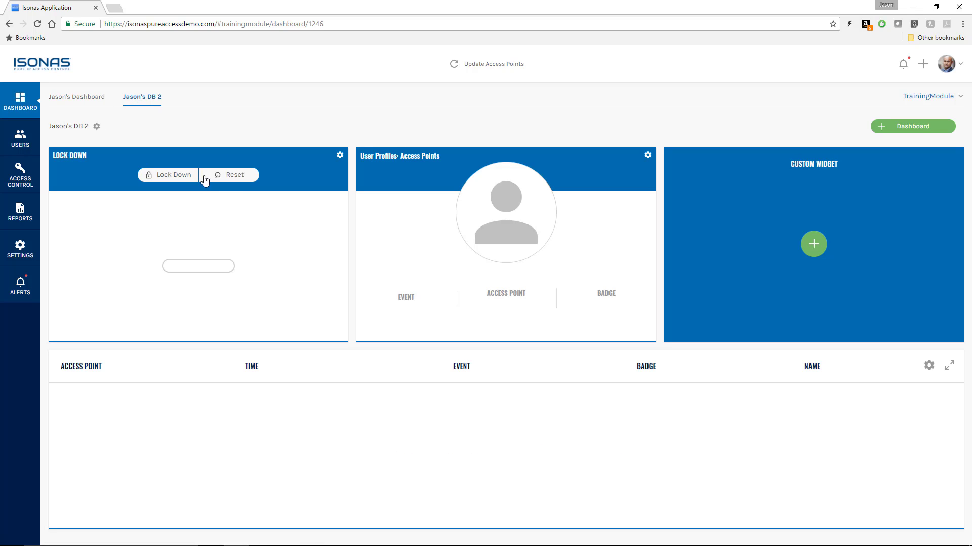
click(231, 176)
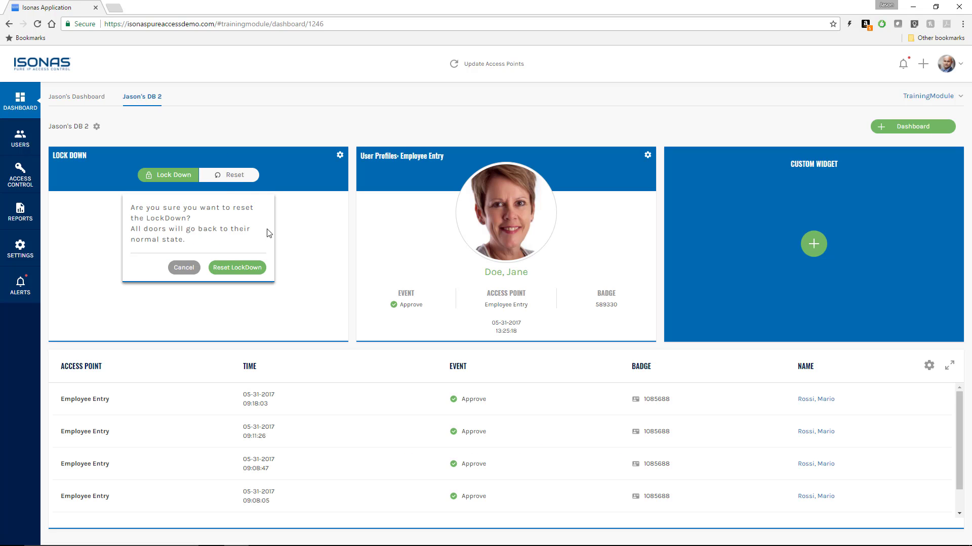
click(248, 272)
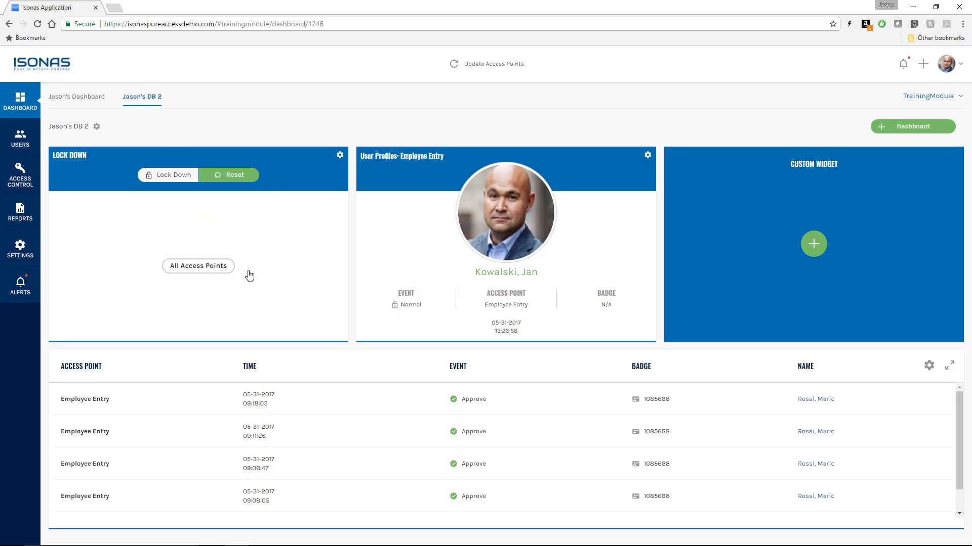
click(307, 133)
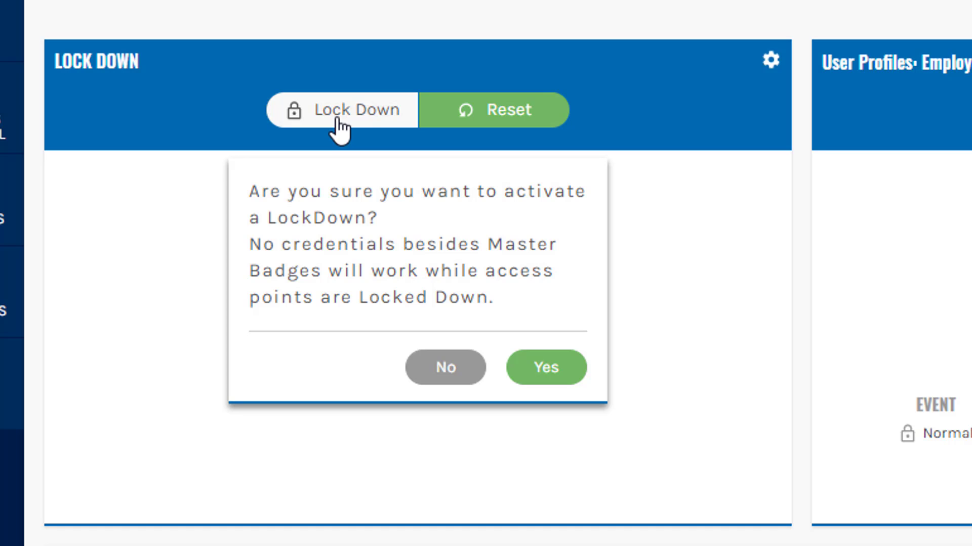
click(446, 372)
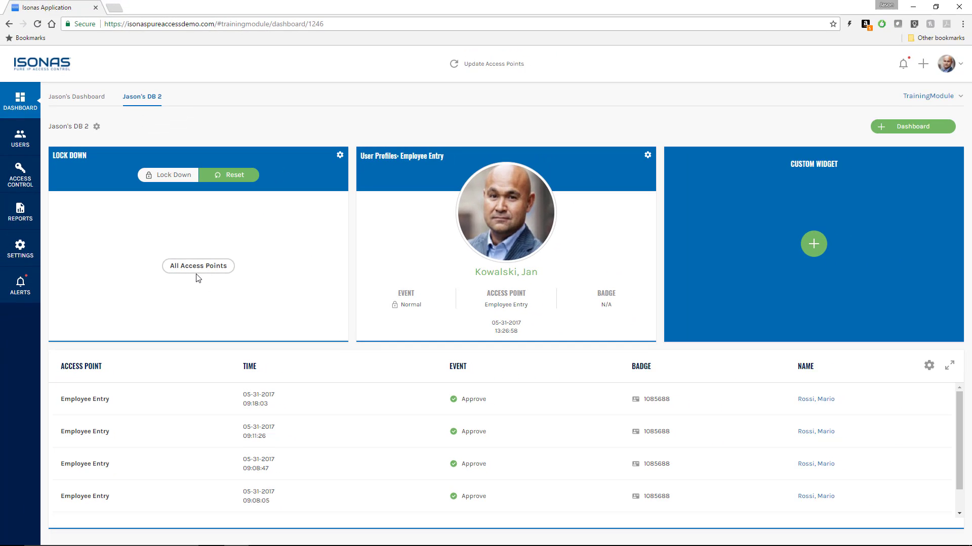
Step: Open the second manager's user record from the Users list
click(20, 144)
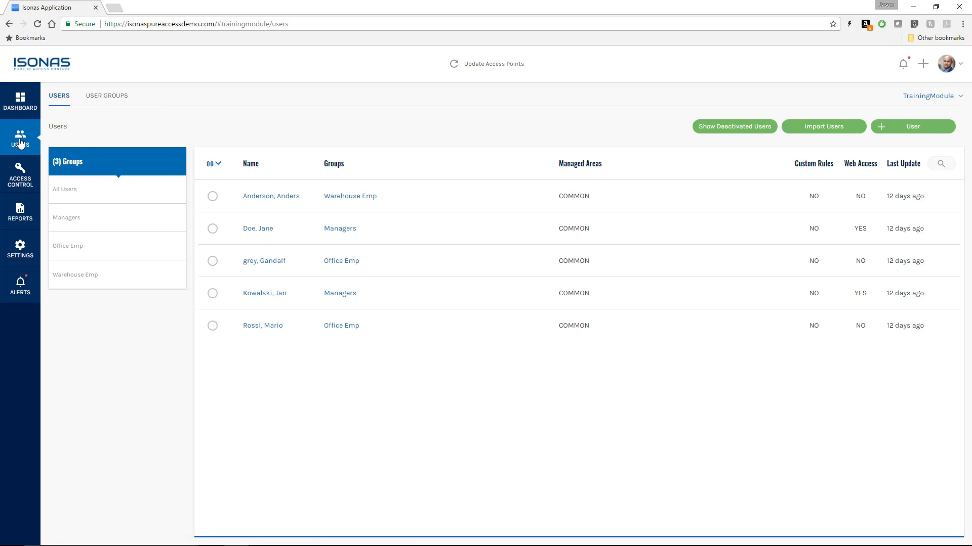
click(265, 294)
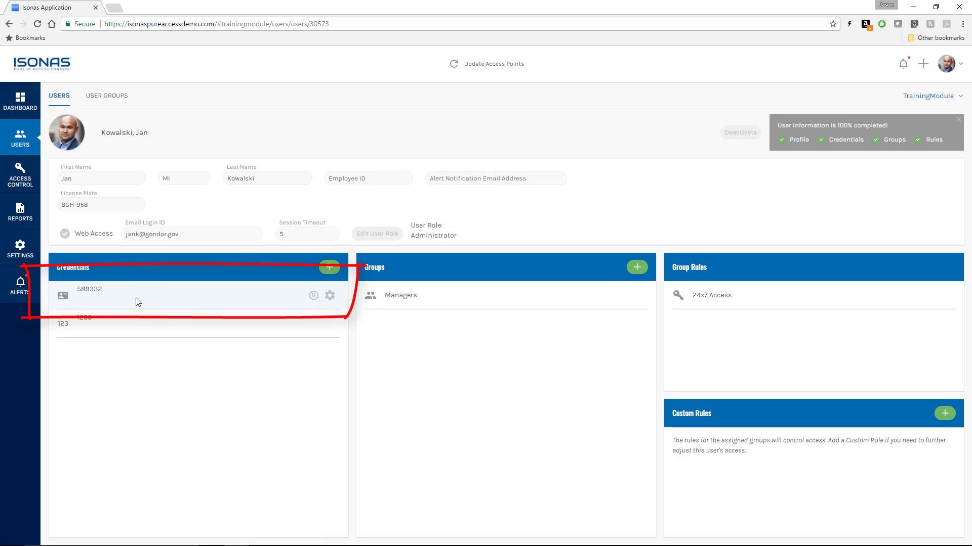
Step: Edit the manager's badge credential and keep it set as a Master Credential
click(331, 298)
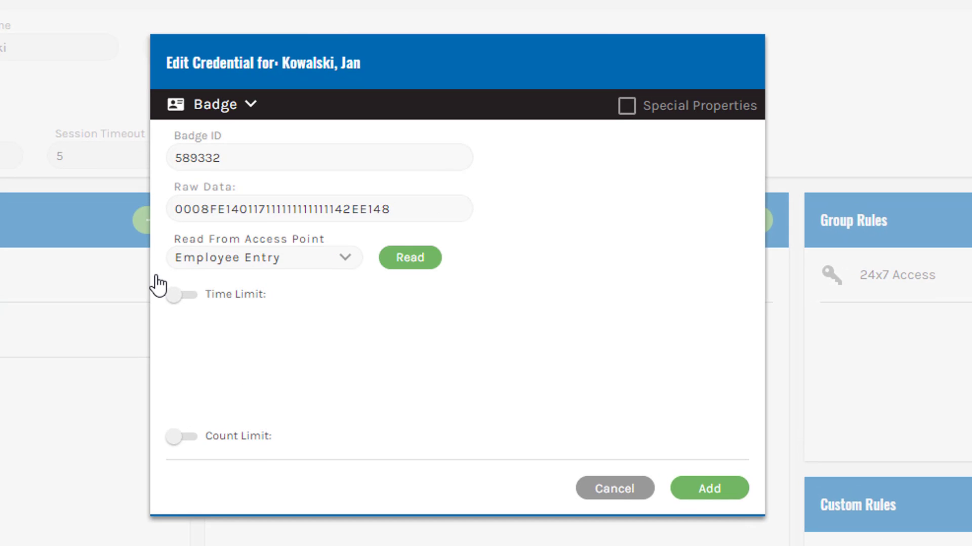
click(628, 106)
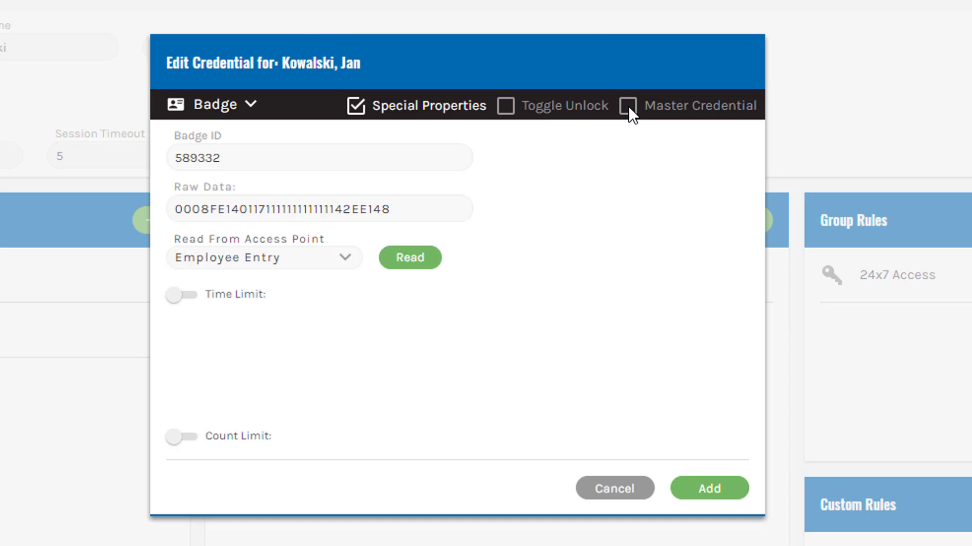
click(628, 105)
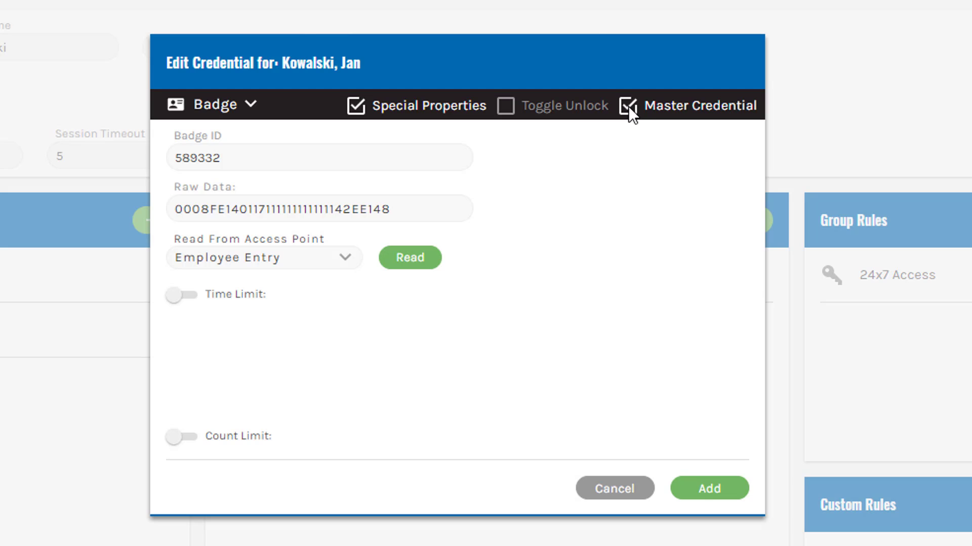
click(628, 107)
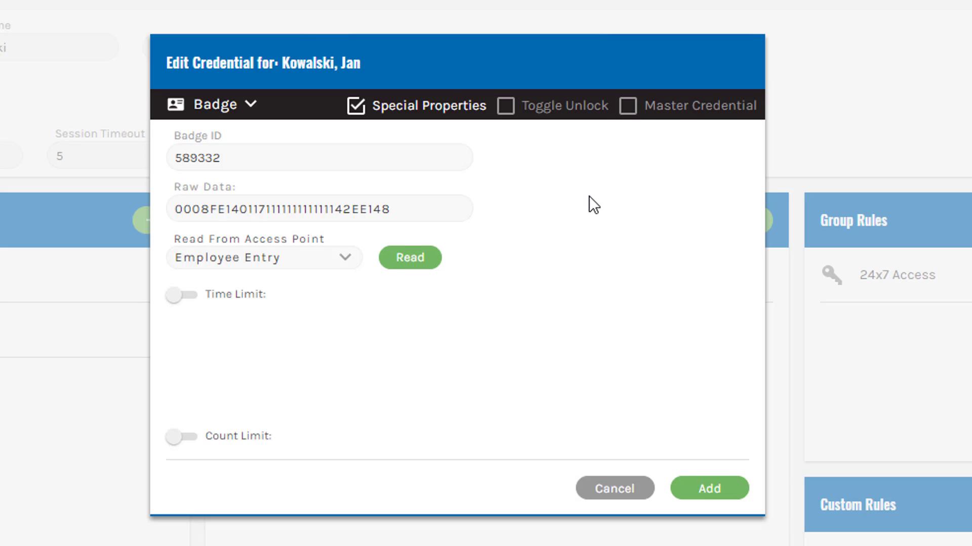
click(628, 107)
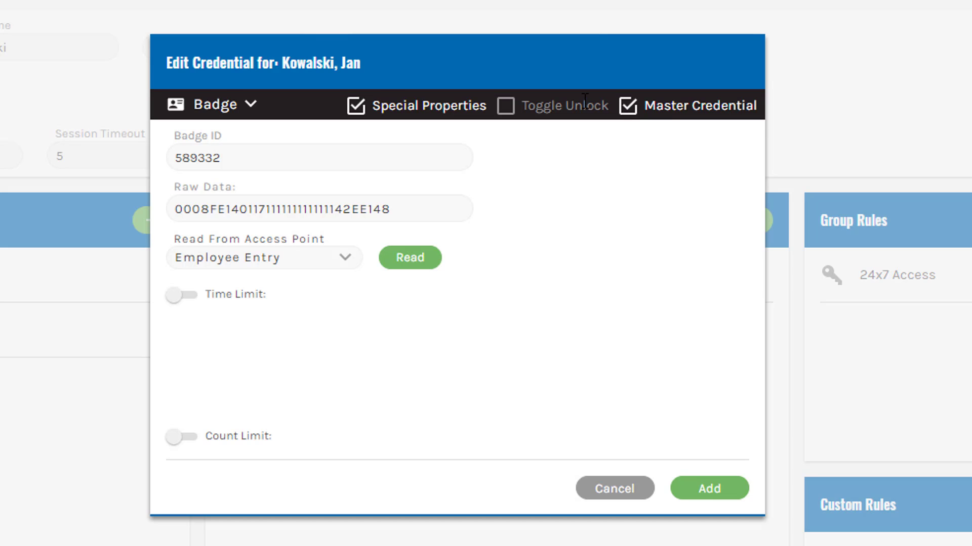
Step: Leave Toggle Unlock off and add the badge credential to the user
click(505, 106)
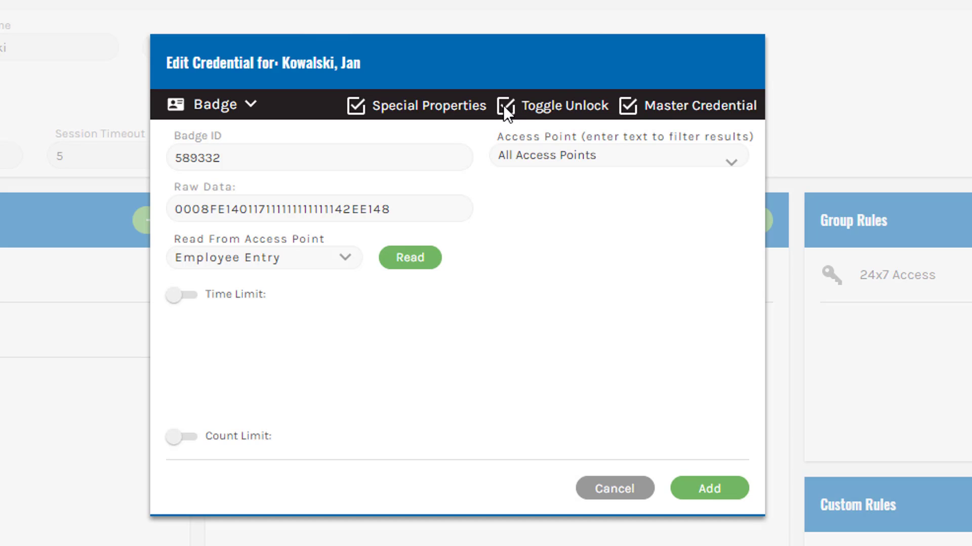
click(562, 155)
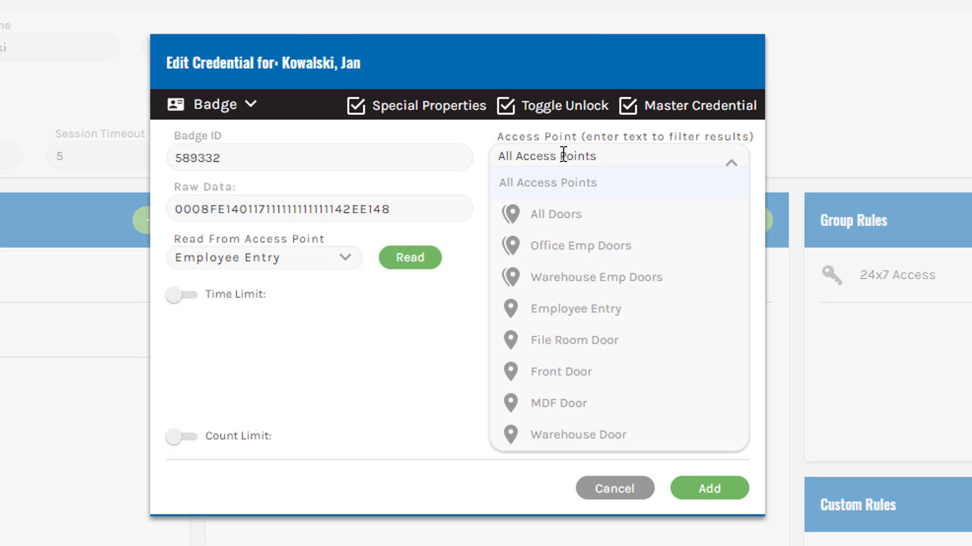
click(563, 154)
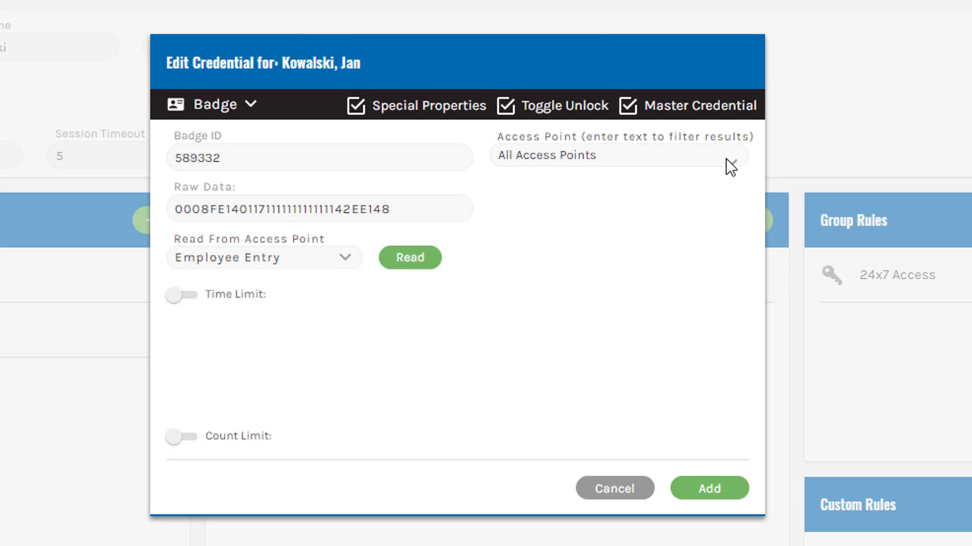
click(506, 101)
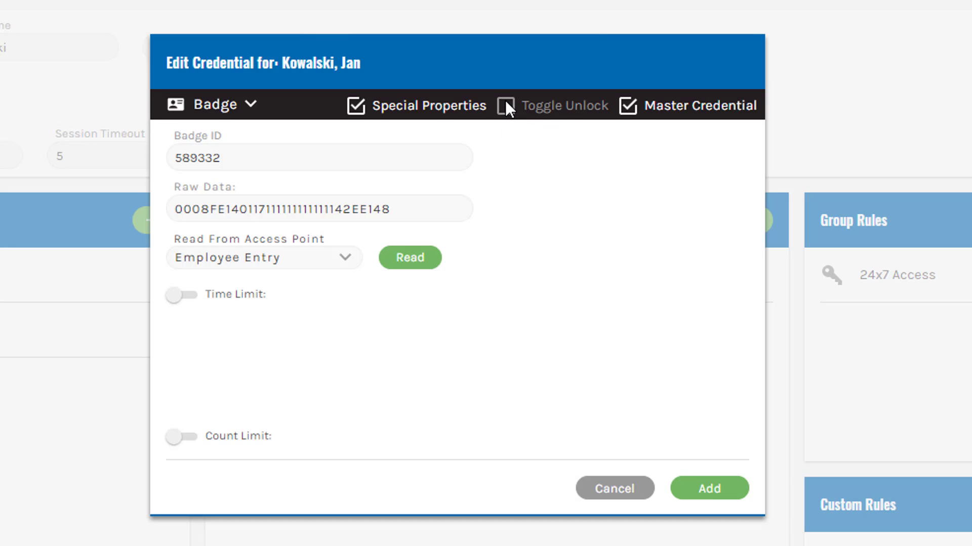
click(707, 491)
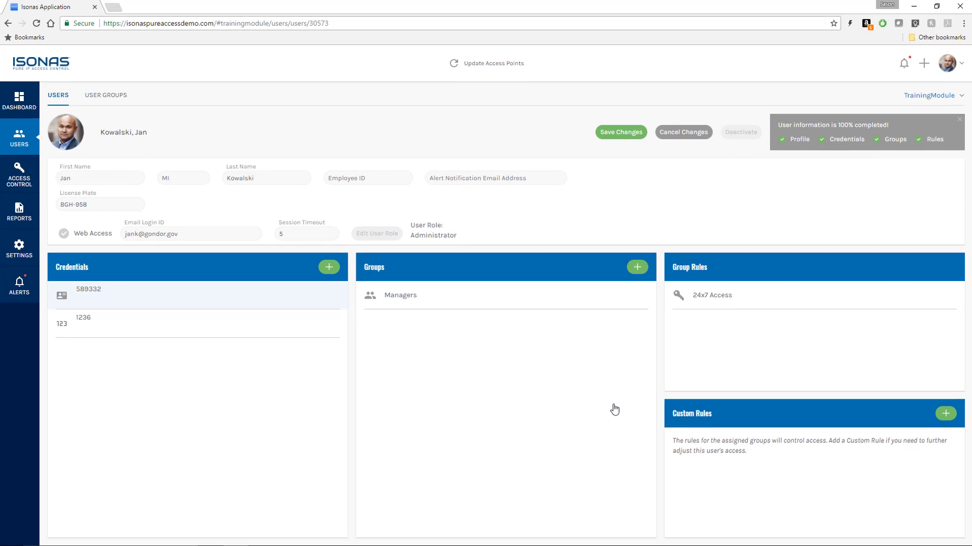
Step: Save the user's credential changes, push them to the access points, and return to the Dashboard
click(619, 133)
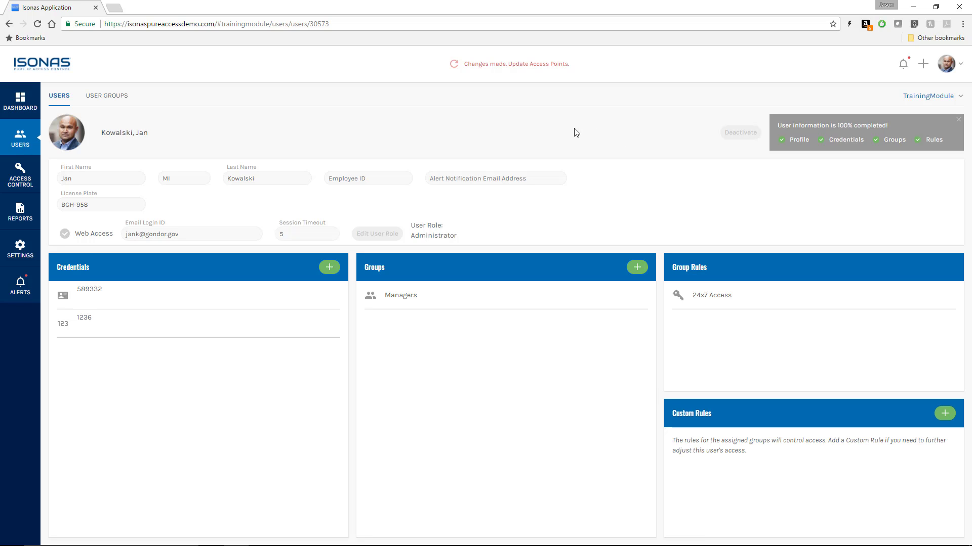
click(512, 66)
click(18, 102)
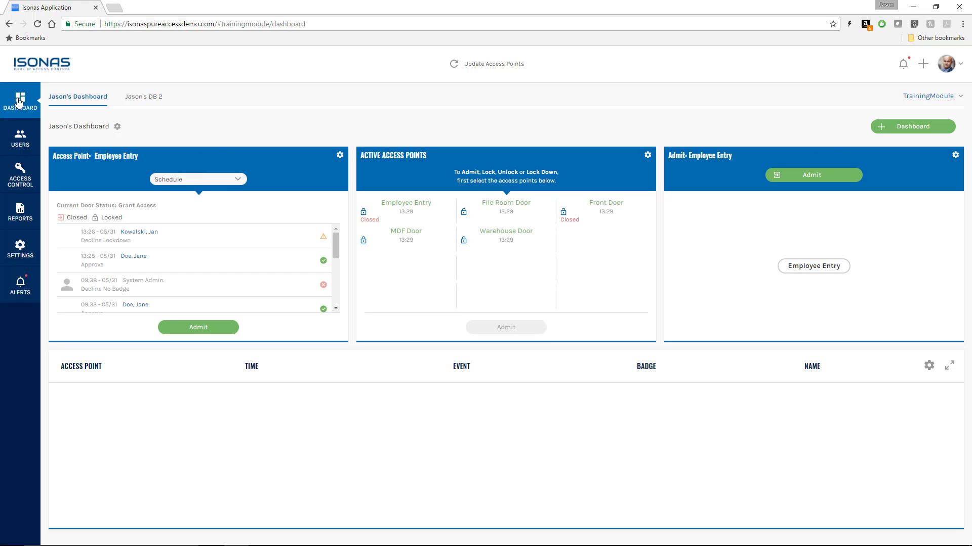
Step: On the second dashboard, lock down and reset all access points, then view the Access Control rules
click(143, 97)
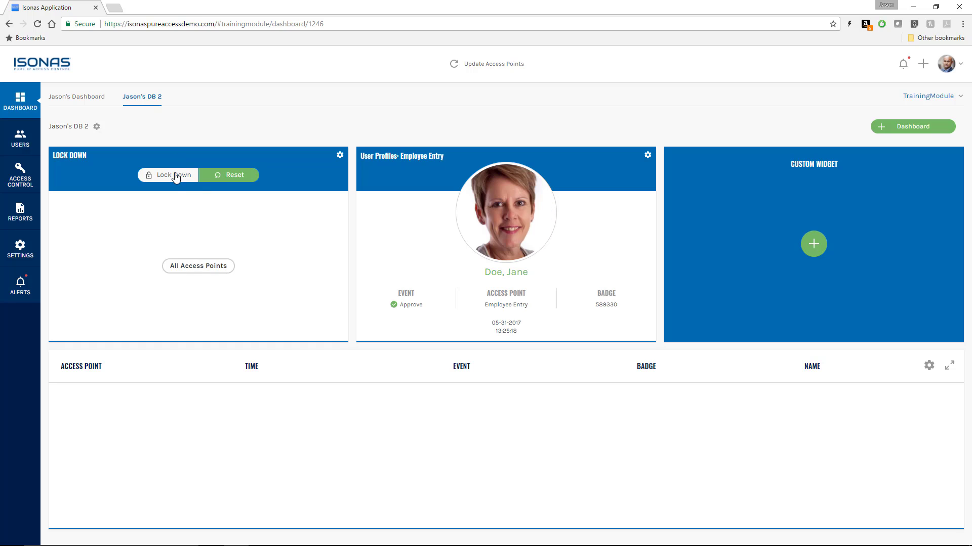
click(174, 178)
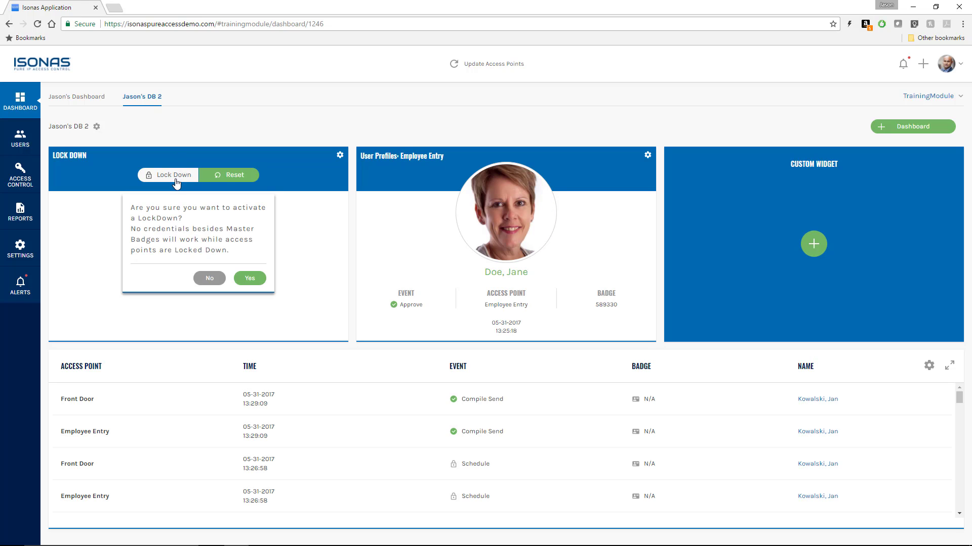
click(249, 279)
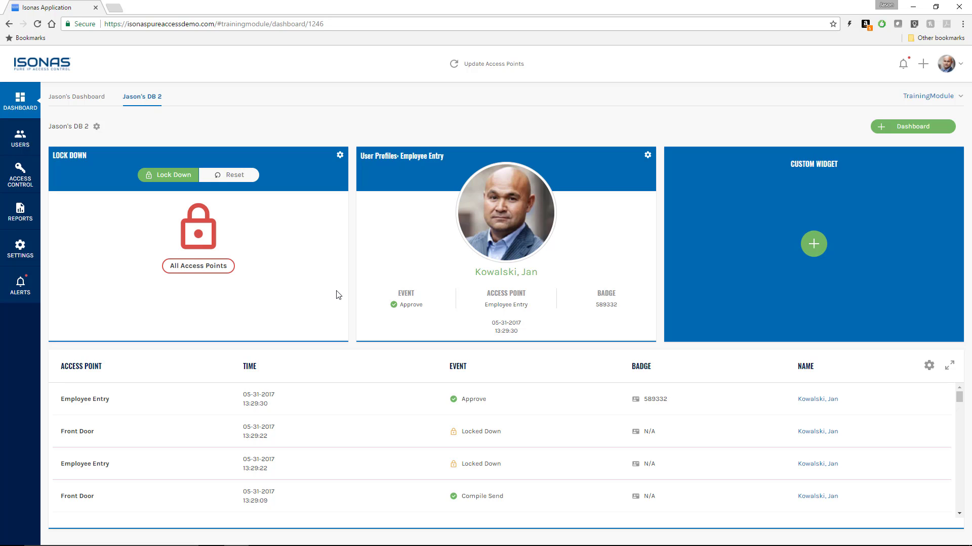
click(233, 177)
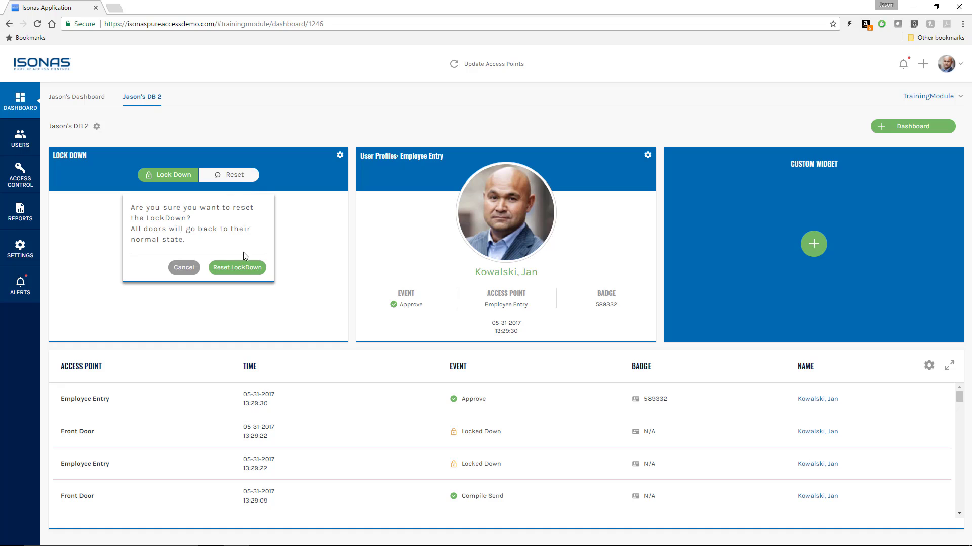
click(238, 268)
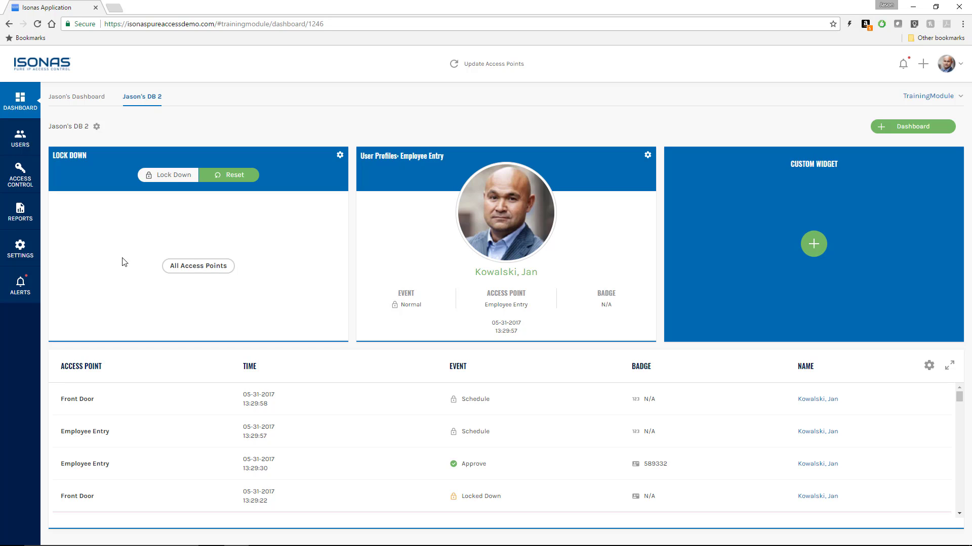
click(19, 177)
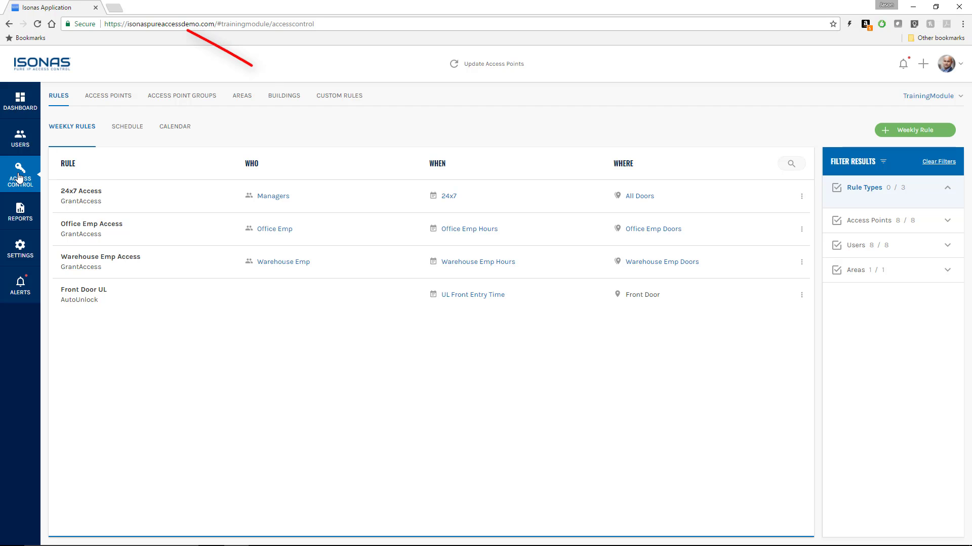
Step: Rename the building to 'Boulder' in the Buildings tab and save it
click(283, 100)
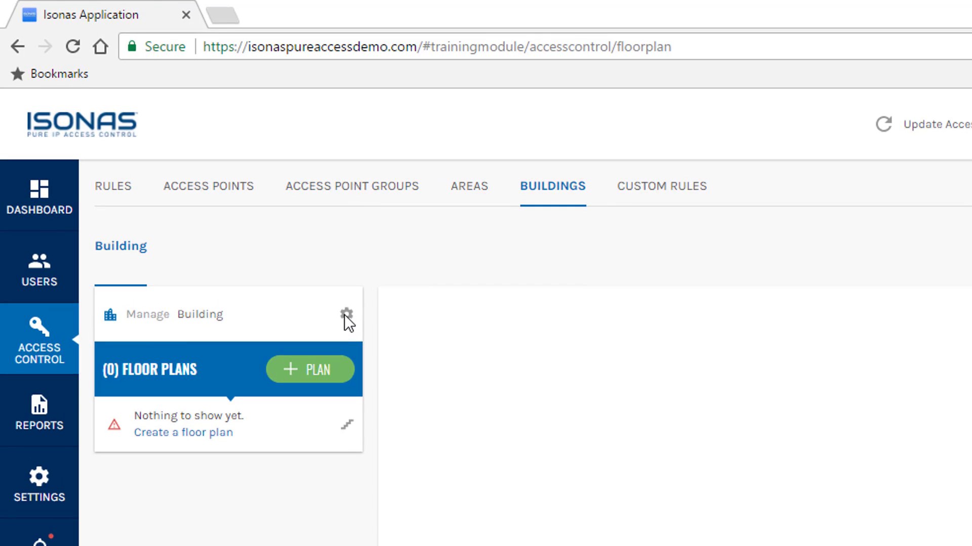
click(346, 315)
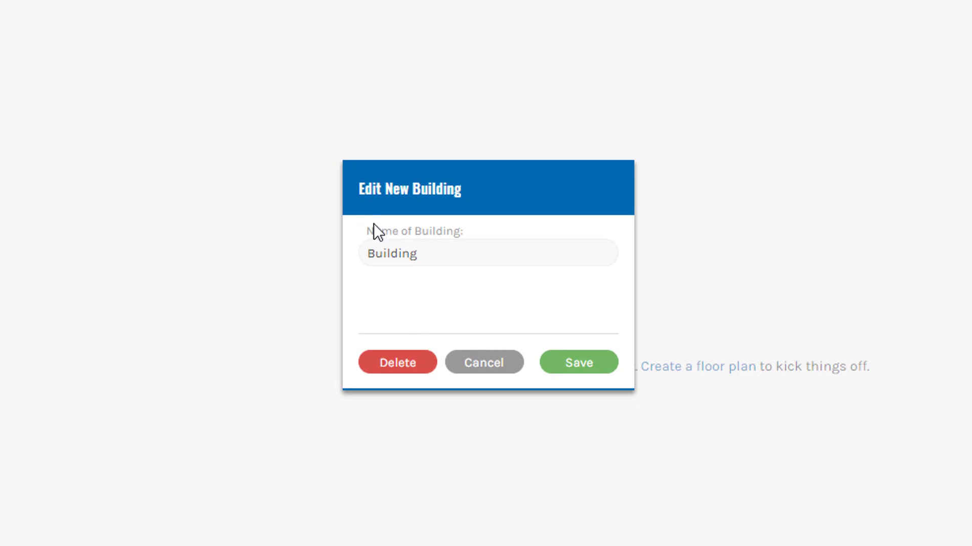
drag(442, 257, 305, 262)
text(Boulder)
click(586, 369)
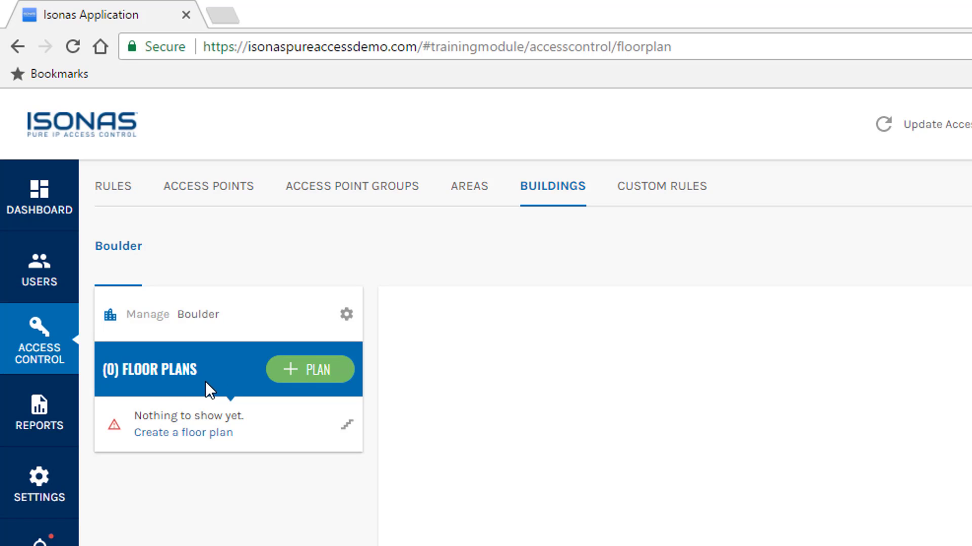
Step: Add a floor plan to Boulder and rename it from New Floor to 'First Floor'
click(298, 373)
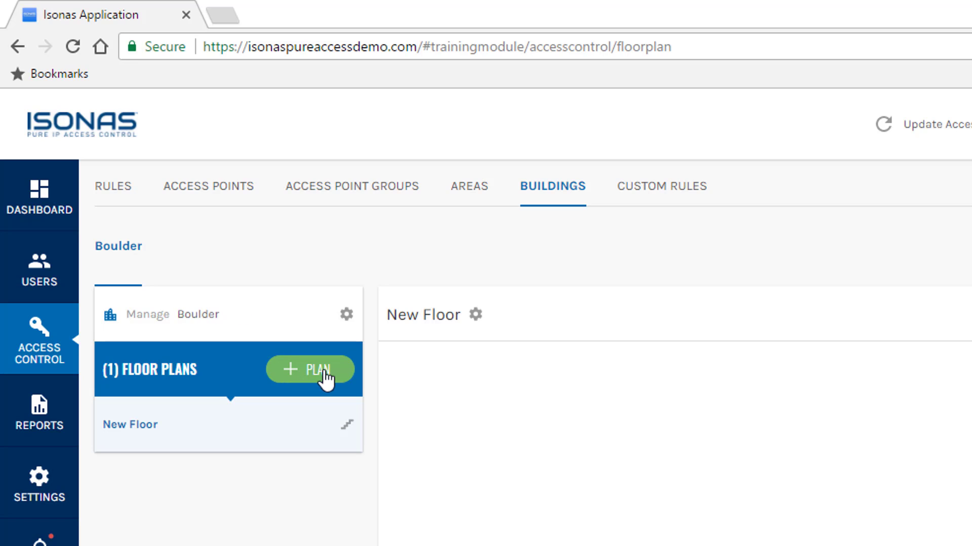
click(475, 314)
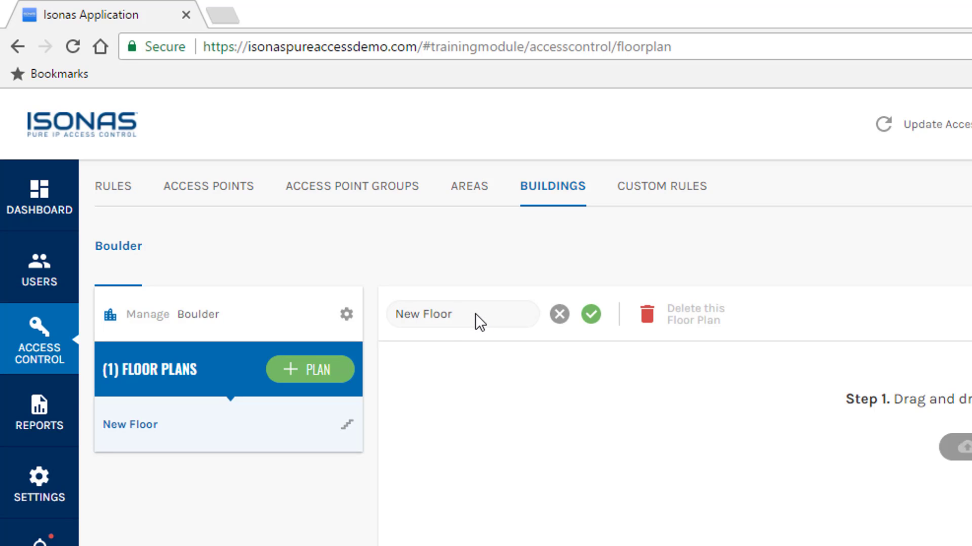
drag(475, 314, 371, 314)
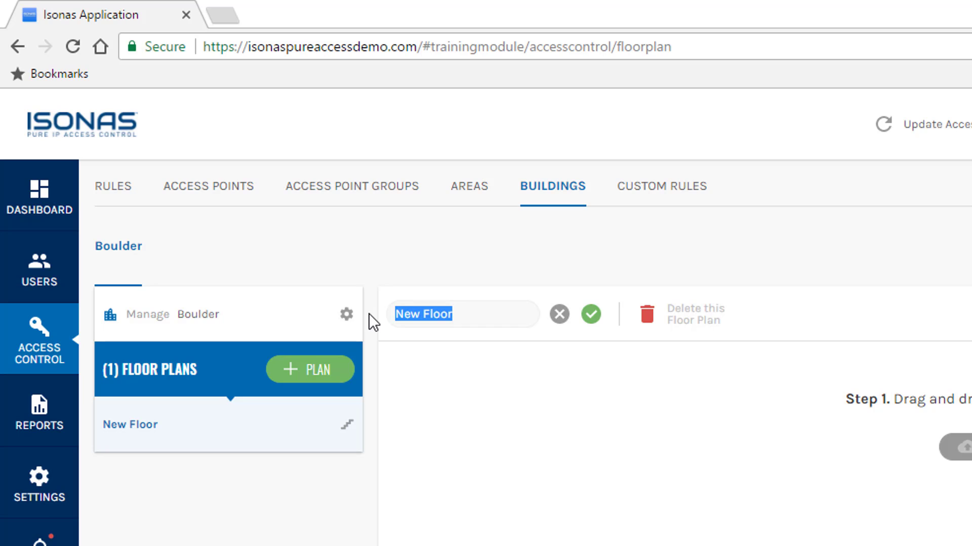
text(First Floo)
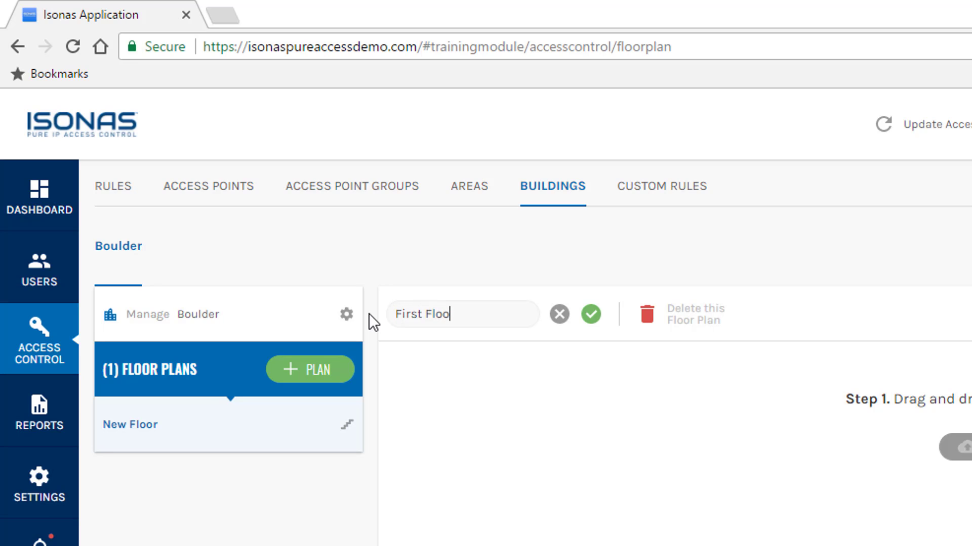
text(r)
click(592, 315)
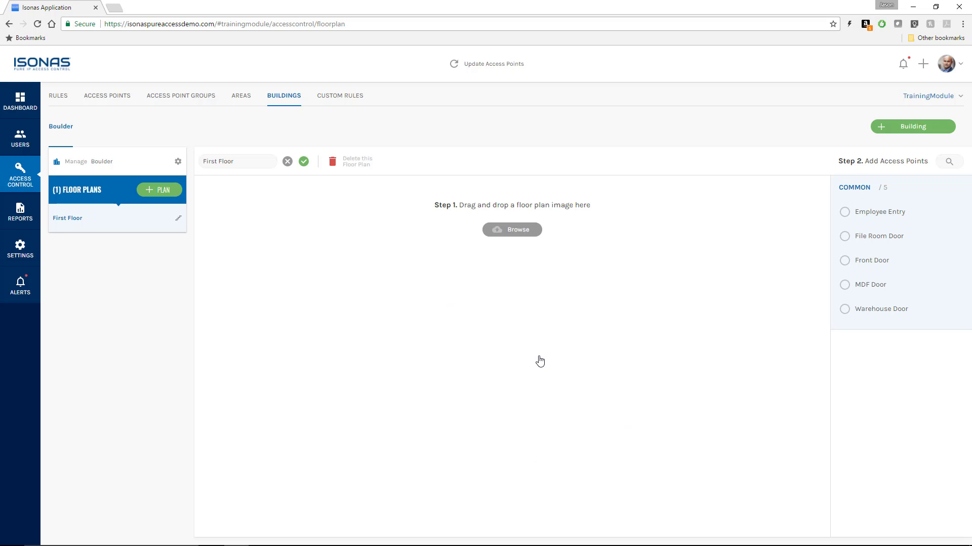
Step: Upload Generic Print 2.png as the First Floor plan image
click(508, 230)
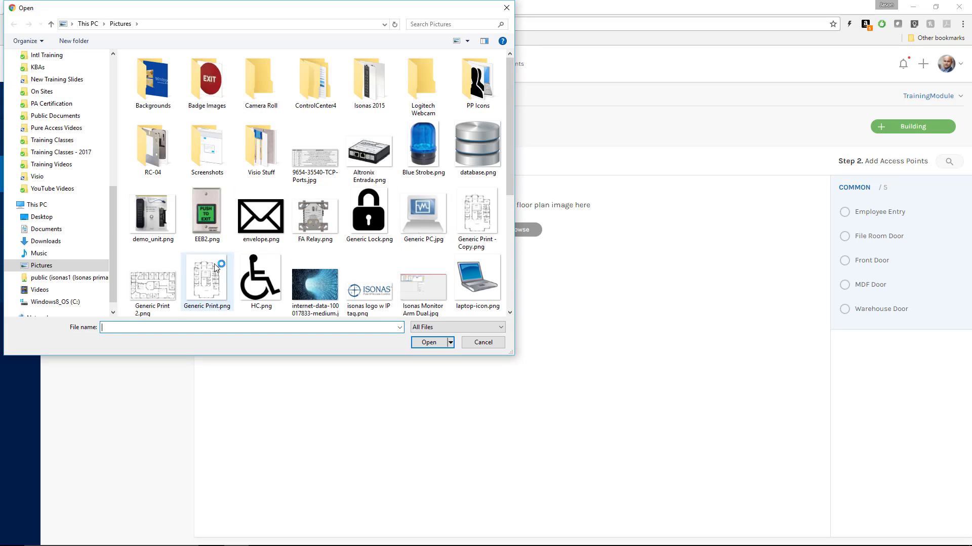
double_click(157, 283)
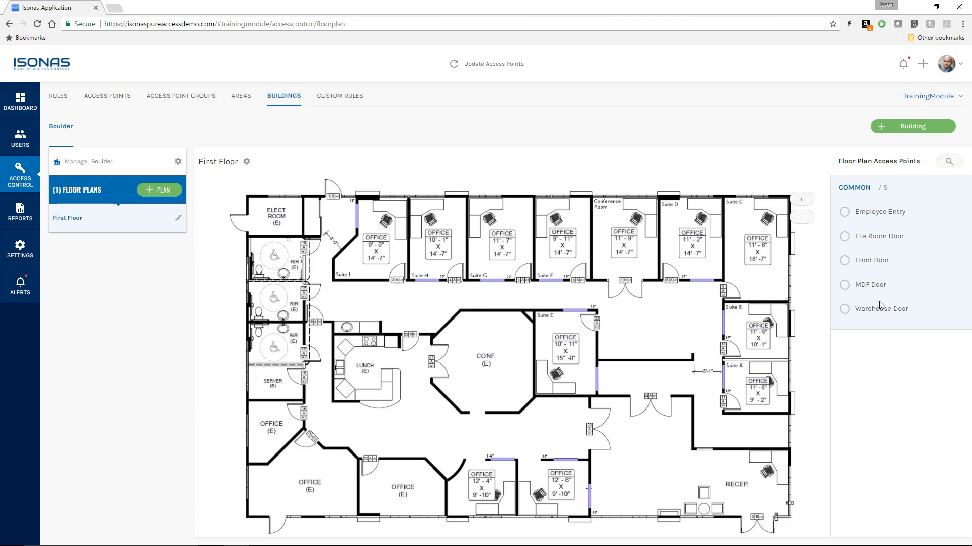
Step: Place Employee Entry, File Room, Front, MDF and Warehouse doors at their door locations on the plan
mouse_move(879, 212)
mouse_down()
mouse_move(665, 273)
mouse_move(585, 273)
mouse_move(266, 174)
mouse_move(336, 210)
mouse_up()
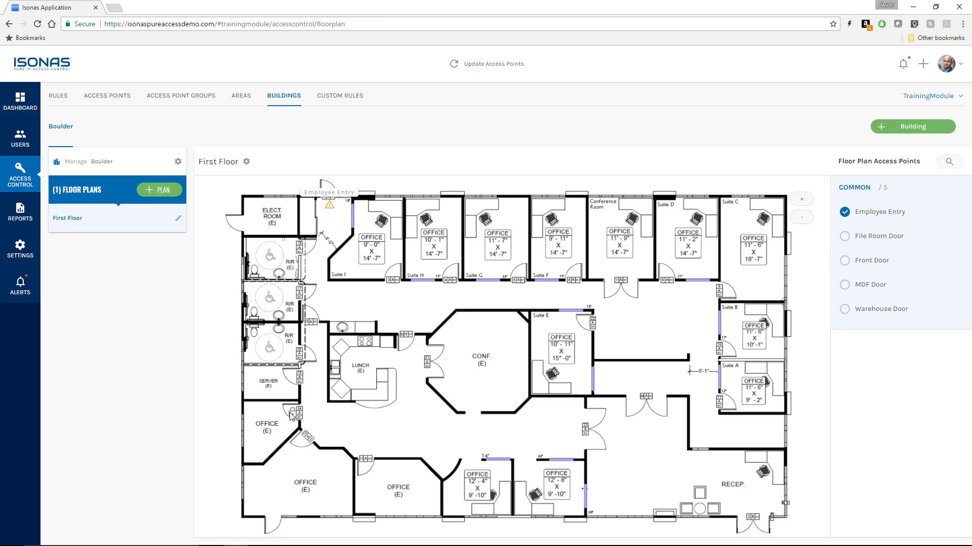
drag(290, 416, 309, 417)
mouse_move(868, 259)
mouse_down()
mouse_move(755, 476)
mouse_move(753, 511)
mouse_up()
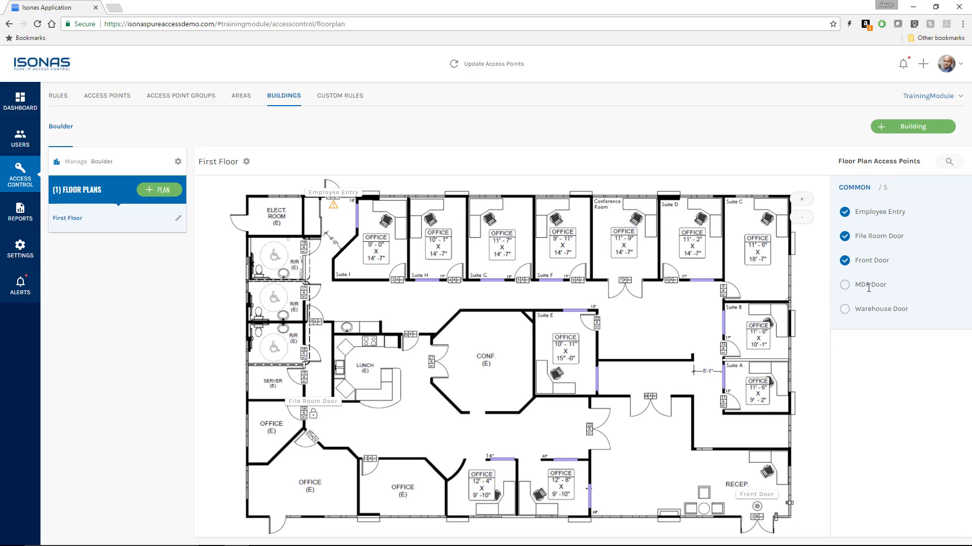
mouse_move(868, 285)
mouse_down()
mouse_move(392, 405)
mouse_move(309, 378)
mouse_up()
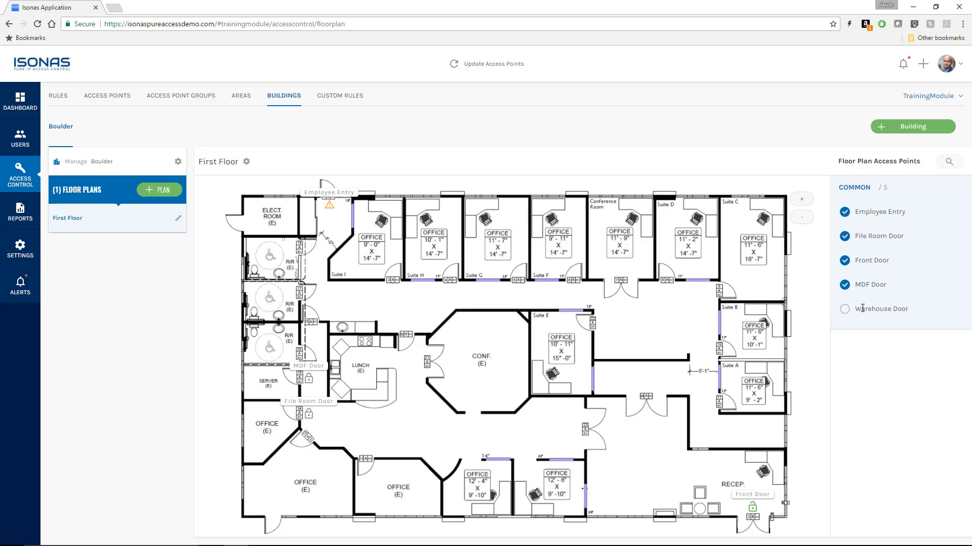
mouse_move(869, 308)
mouse_down()
mouse_move(785, 333)
mouse_move(709, 378)
mouse_move(657, 347)
mouse_move(621, 270)
mouse_up()
click(21, 101)
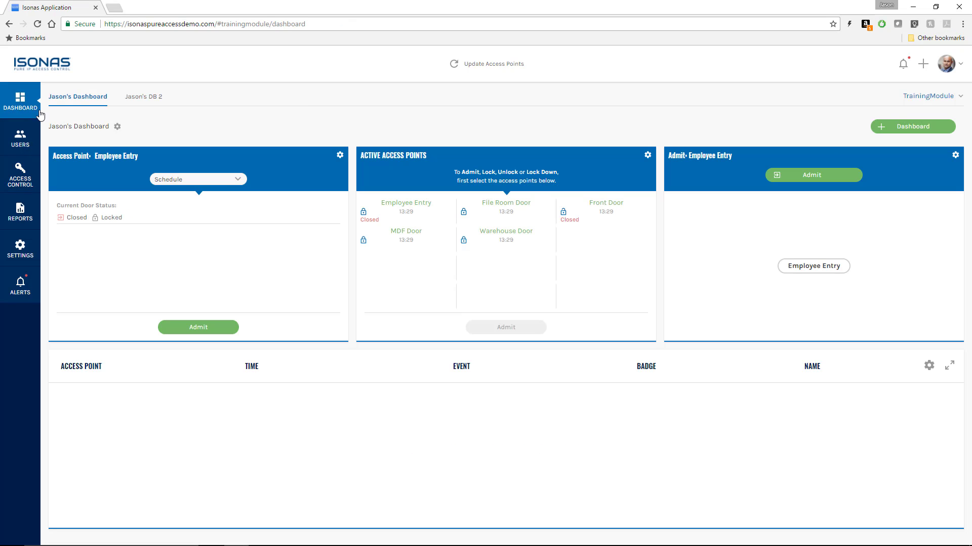
Step: Create a new Floor Plan dashboard named 'Boulder FP'
click(919, 126)
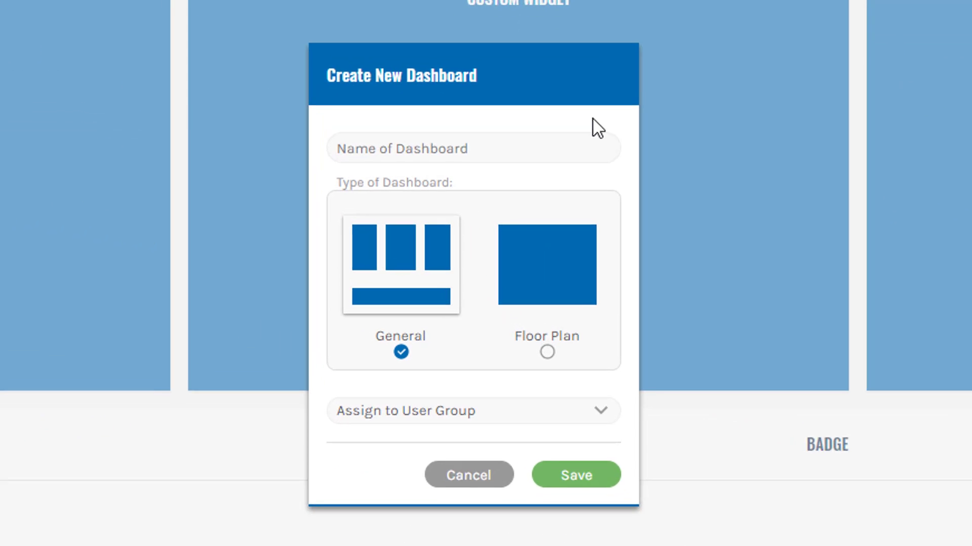
click(503, 151)
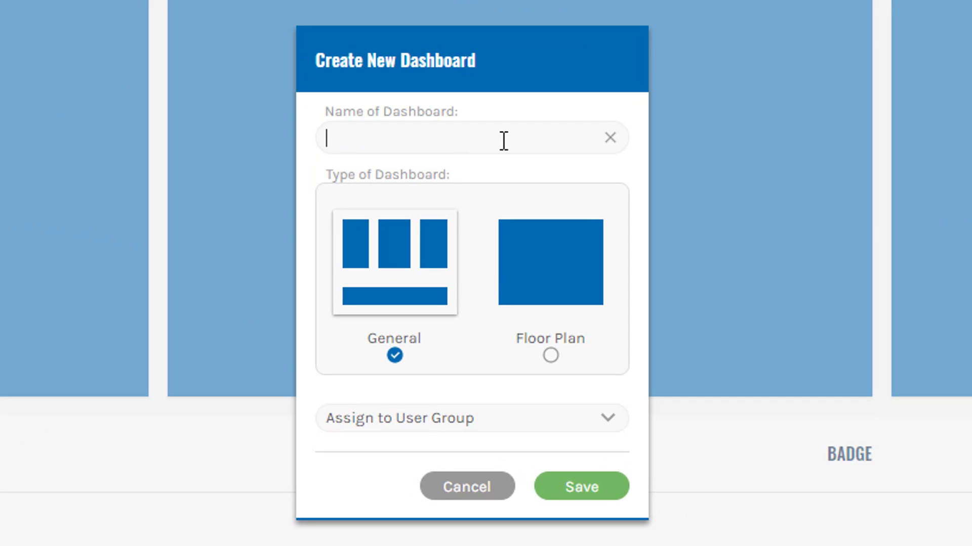
text(Boulder FP)
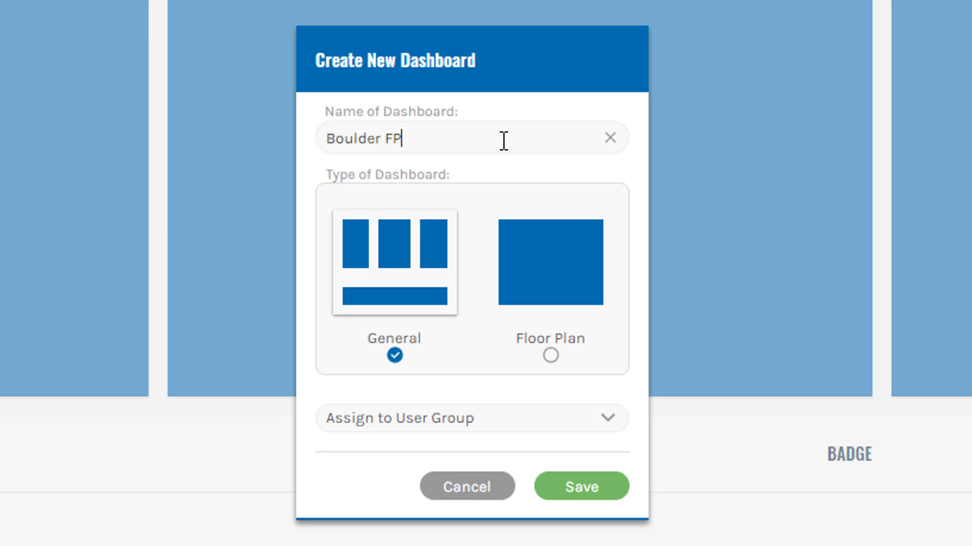
click(553, 286)
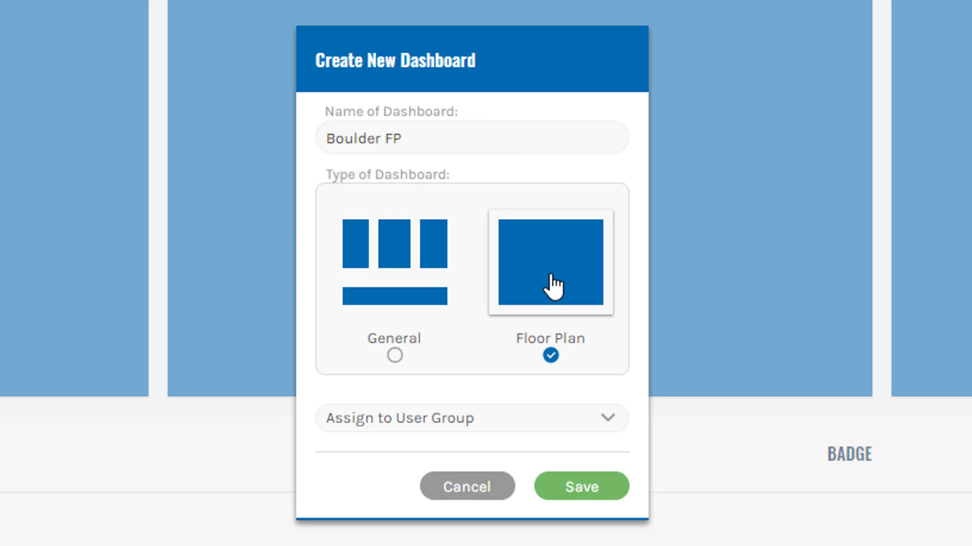
click(576, 485)
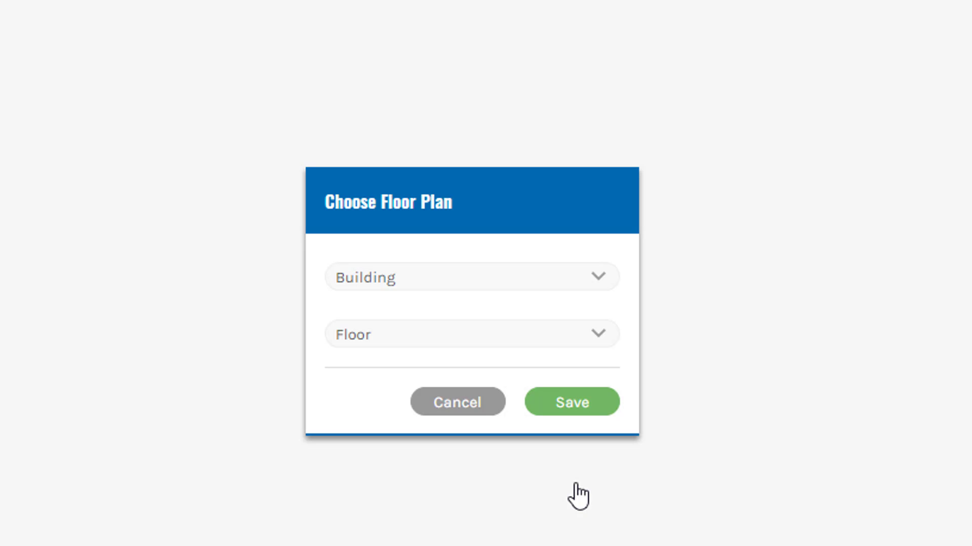
Step: Assign the dashboard to the Boulder building's First Floor and save
click(441, 287)
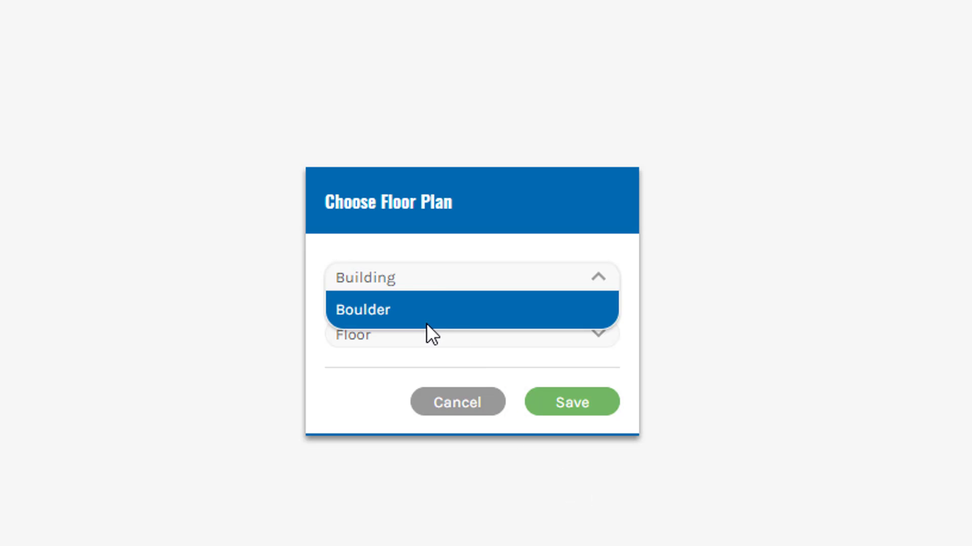
click(418, 311)
click(427, 347)
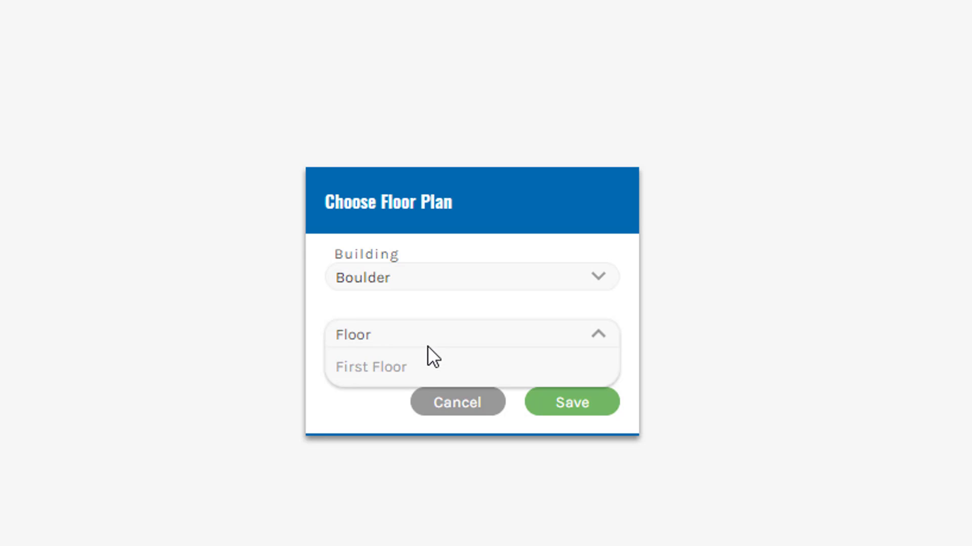
click(423, 376)
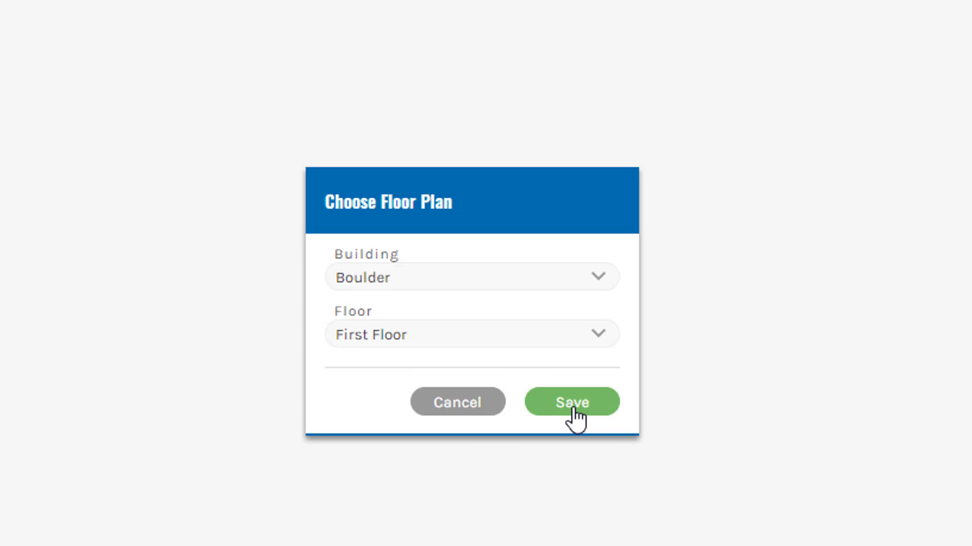
click(574, 411)
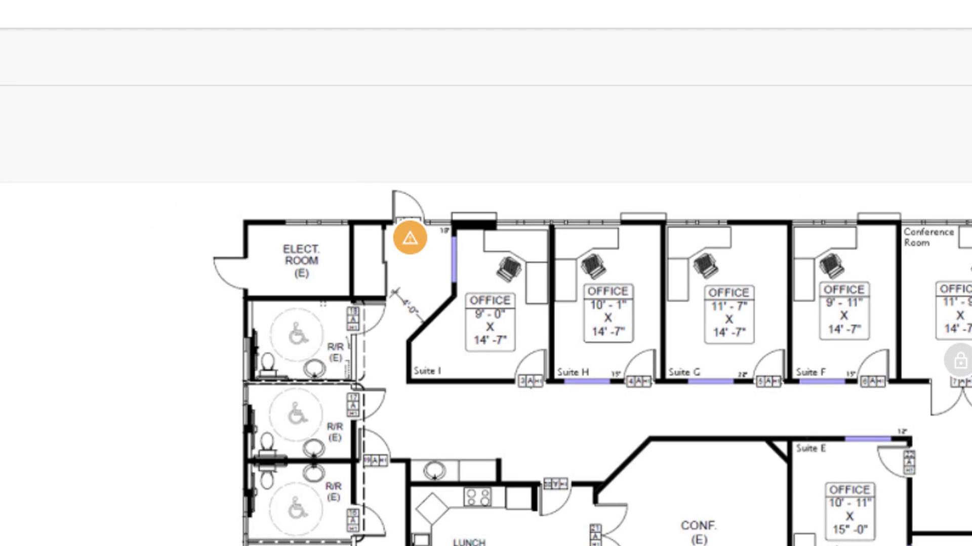
Step: Show the door-status legend (Selected, Schedule, Unlocked, Alert, Locked Down, Admit) on Boulder FP
mouse_move(423, 254)
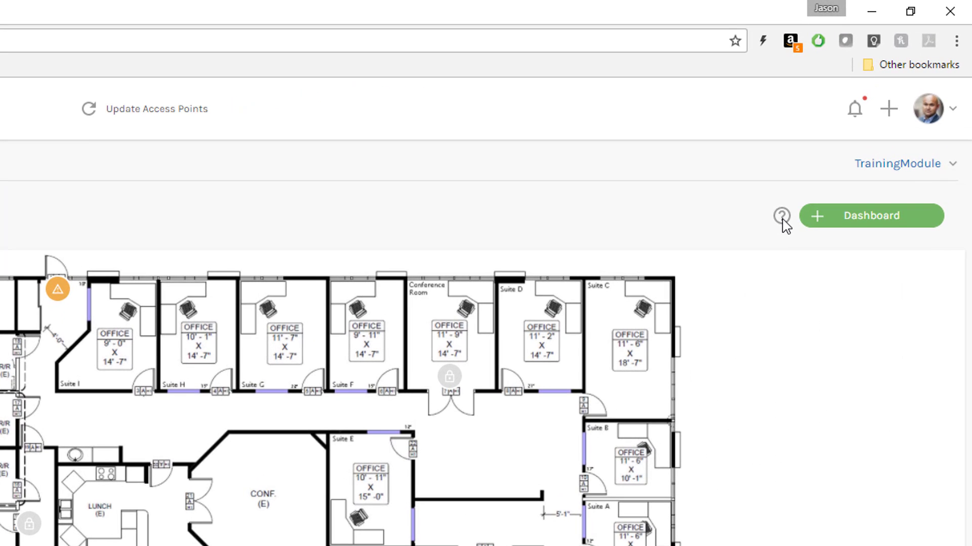
click(782, 219)
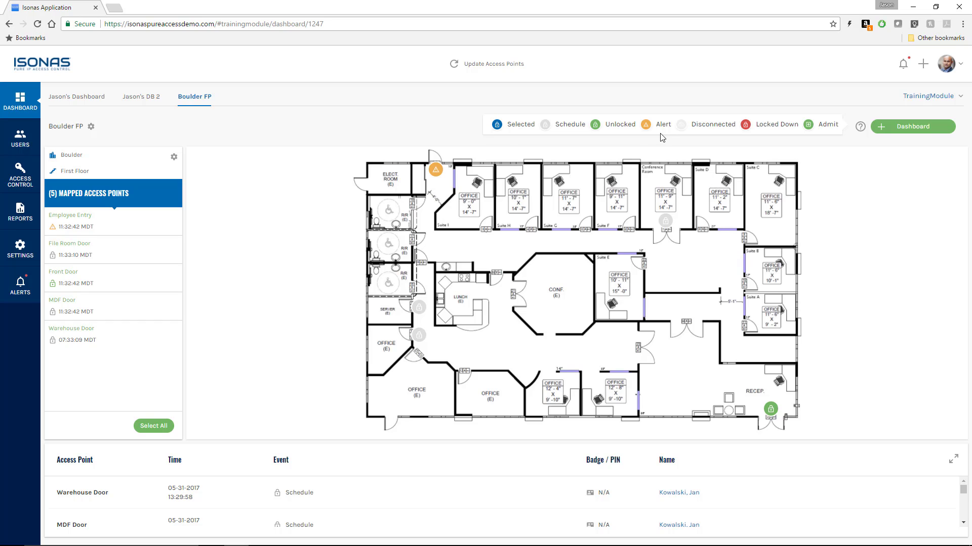
Step: Admit a person through the Employee Entry door from the map, leaving its mode on Schedule
click(436, 171)
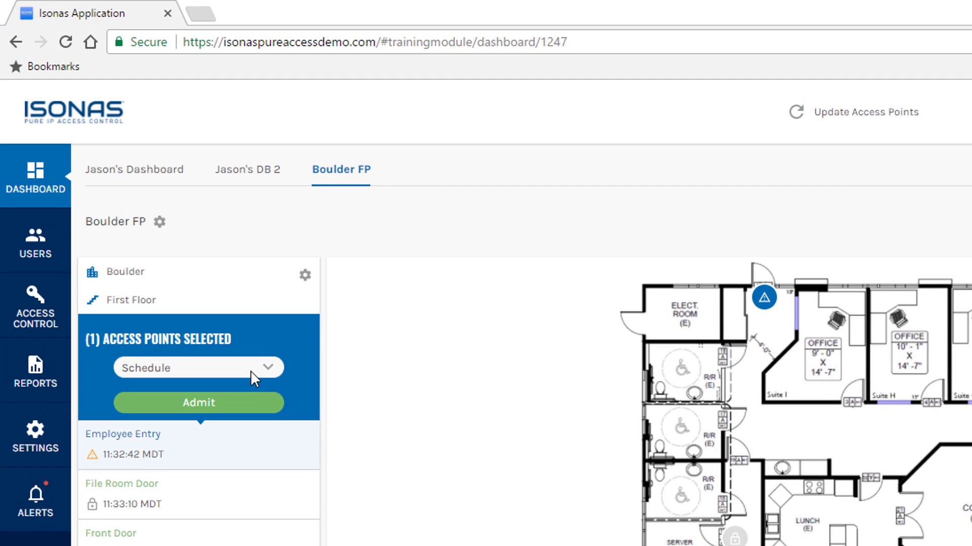
click(223, 405)
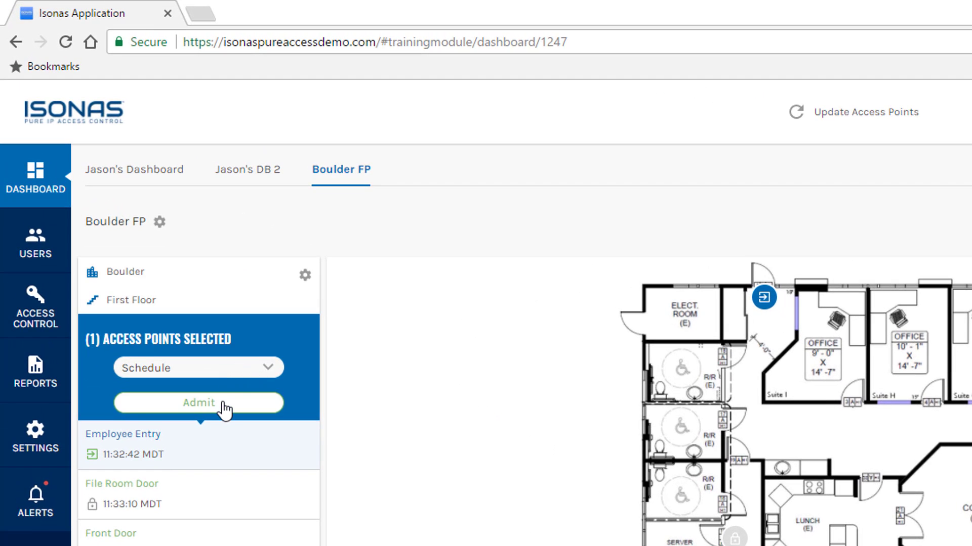
click(273, 370)
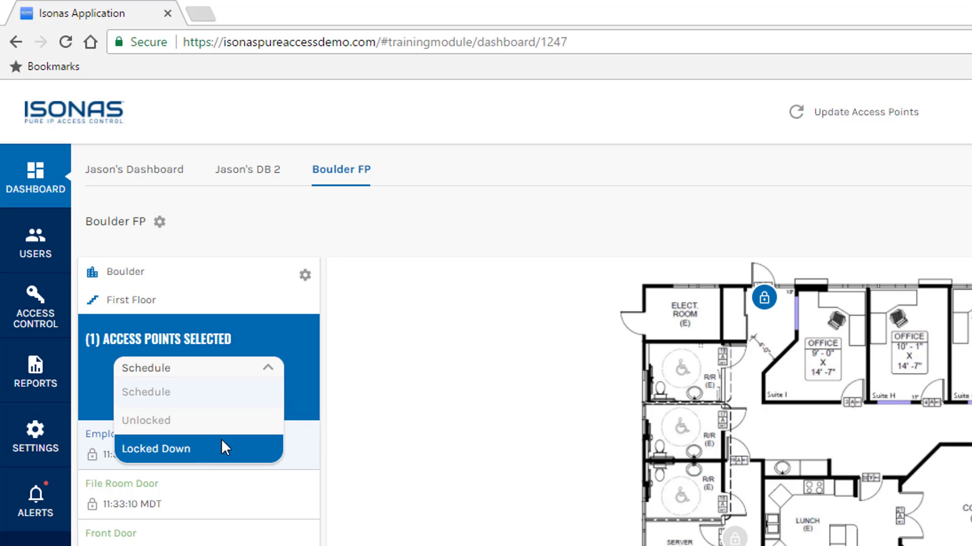
click(430, 417)
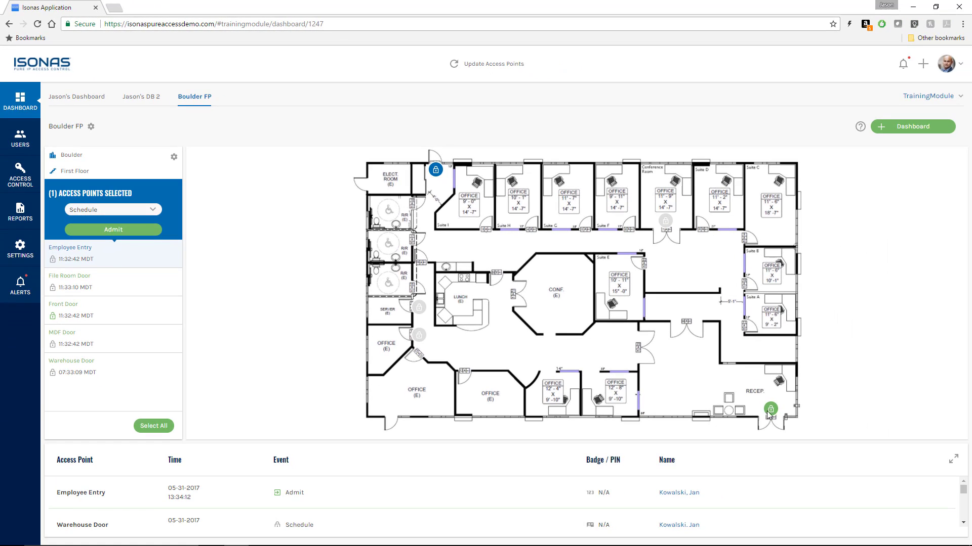
Step: Add MDF and File Room doors to the selection and set the selected doors to Unlocked
click(419, 307)
click(419, 335)
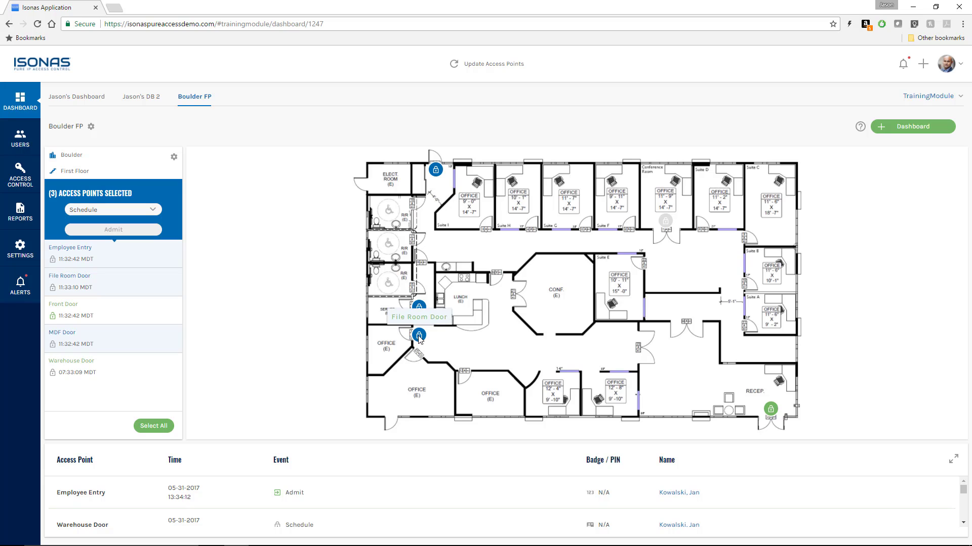
click(154, 207)
click(122, 235)
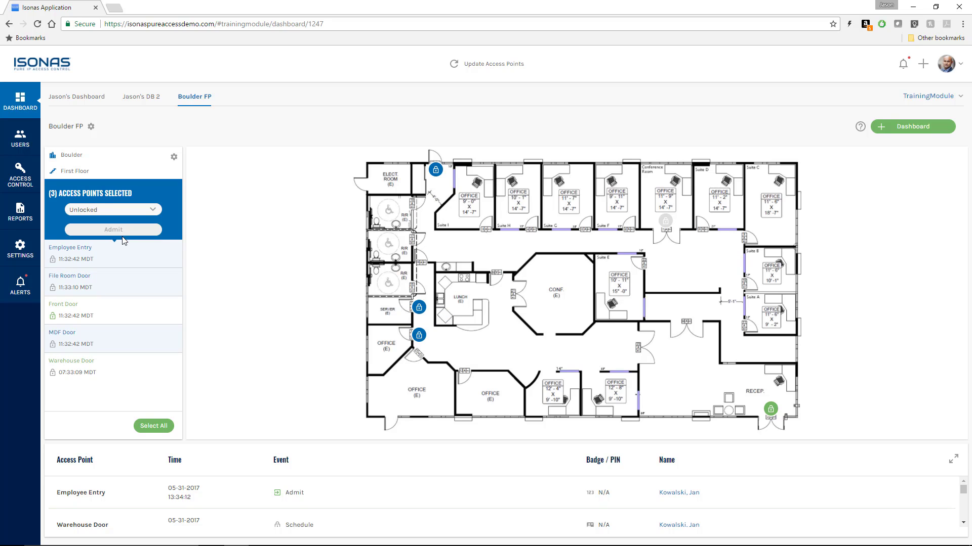
Step: Return Employee Entry, MDF and File Room doors to Schedule and deselect them
click(151, 208)
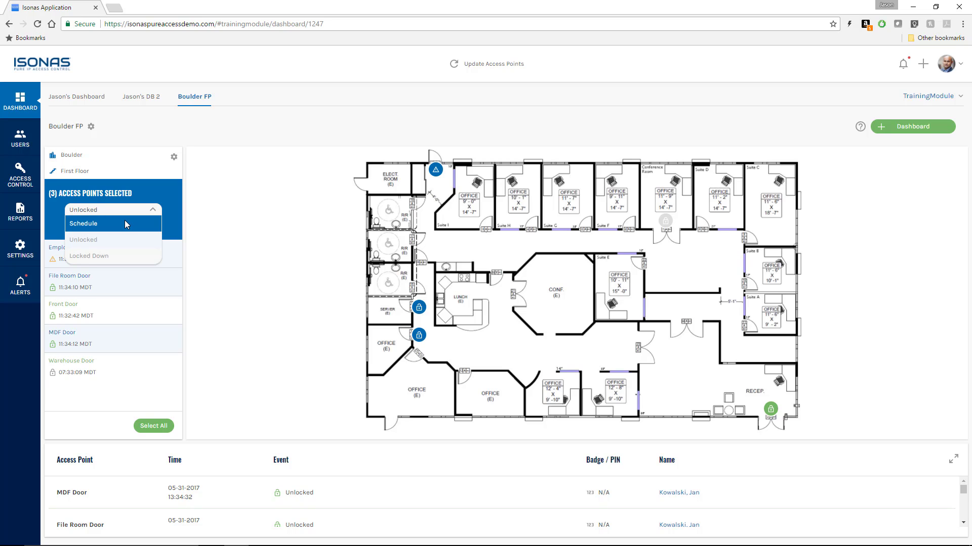
click(125, 223)
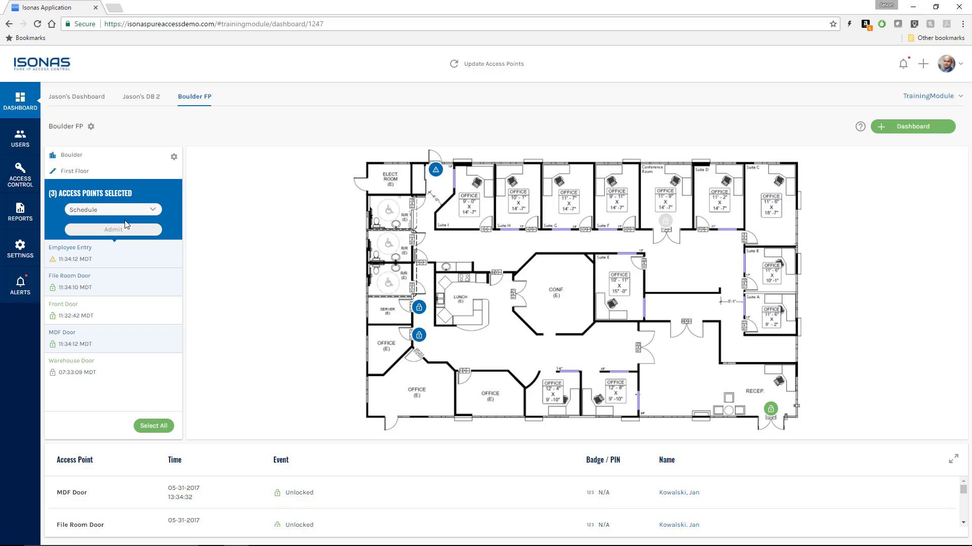
click(435, 177)
click(419, 308)
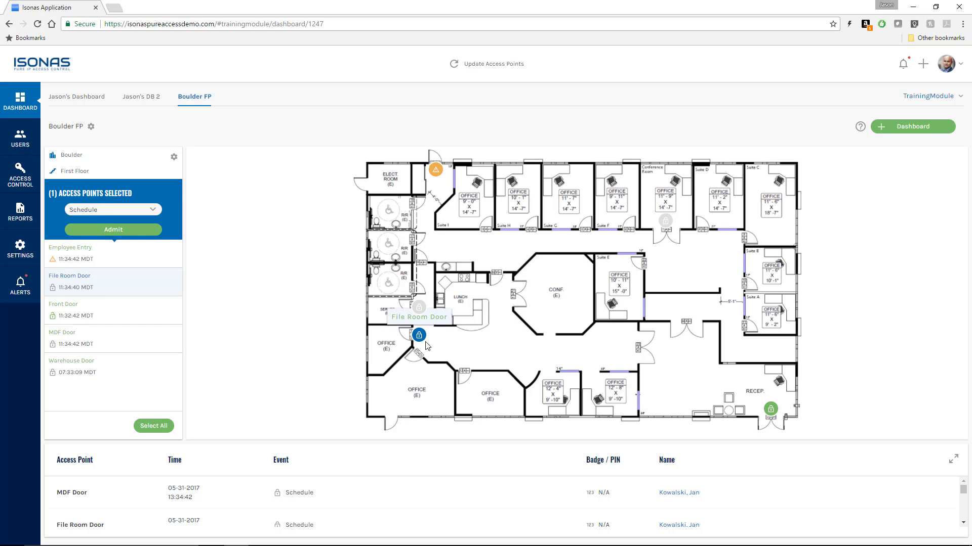
click(419, 337)
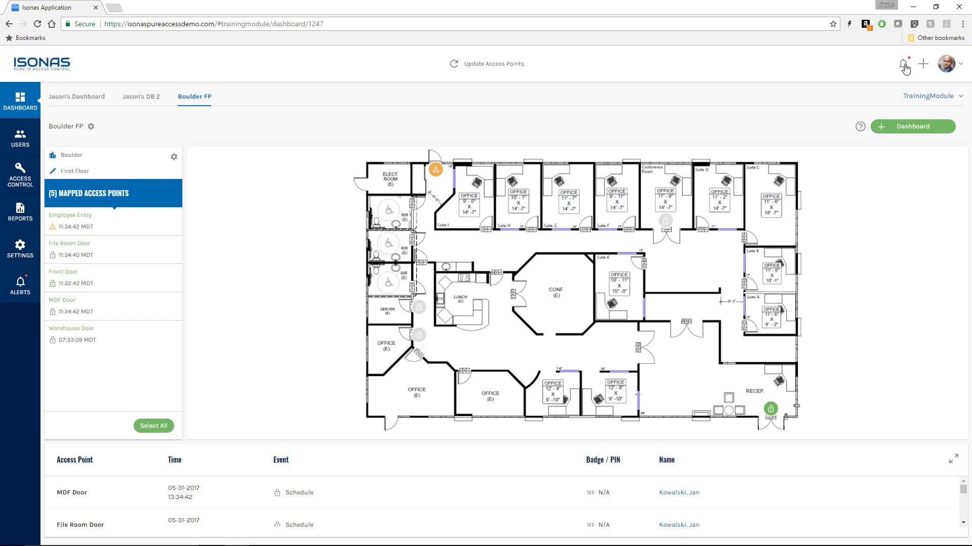
Step: Open the Alerts page's Settings view with auto-clear, disable and email options
click(904, 66)
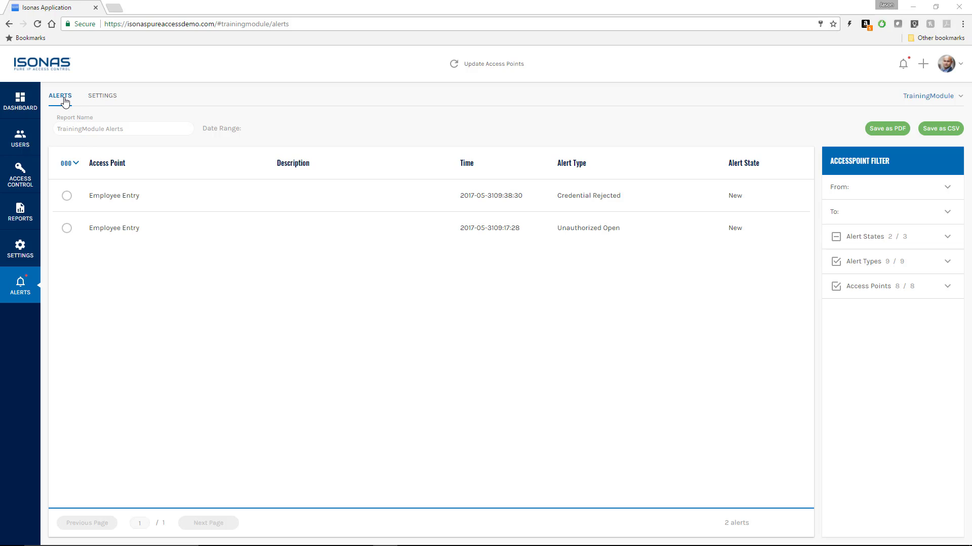
click(103, 97)
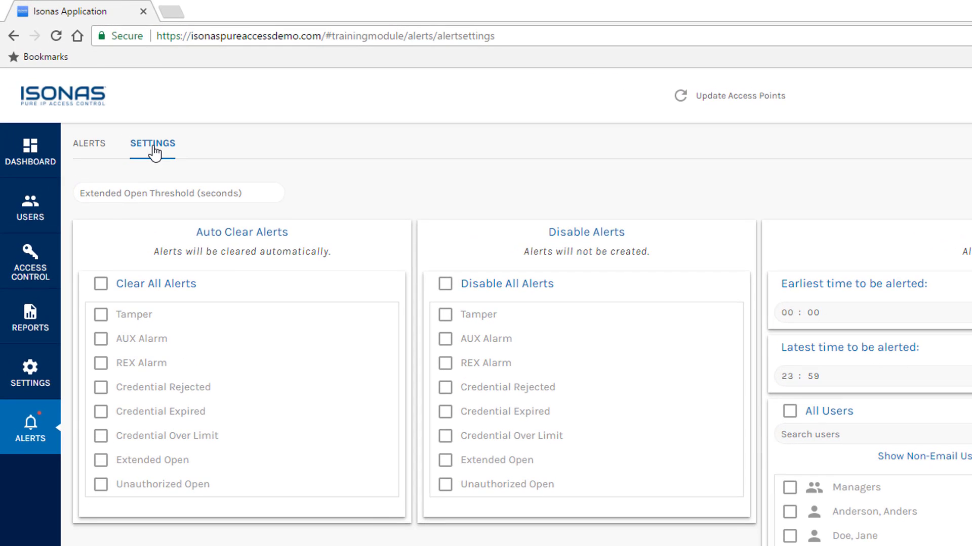
Step: Enter 180 seconds as the Extended Open Threshold and dismiss the time picker
click(149, 194)
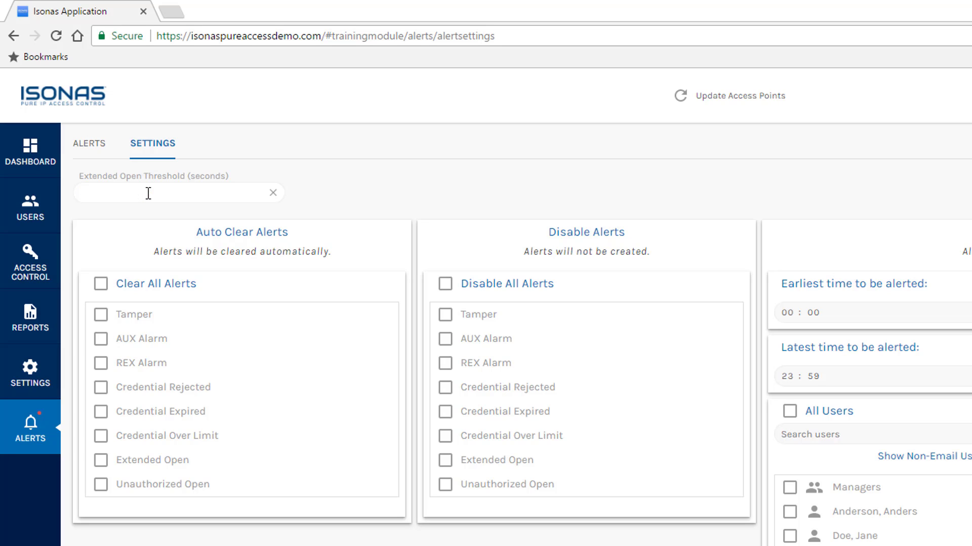
text(180)
key(Tab)
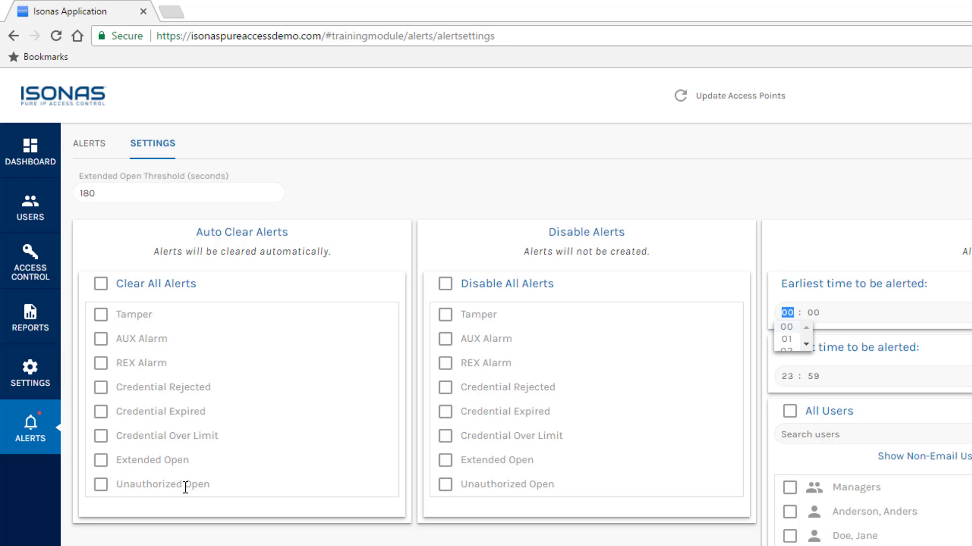
click(246, 312)
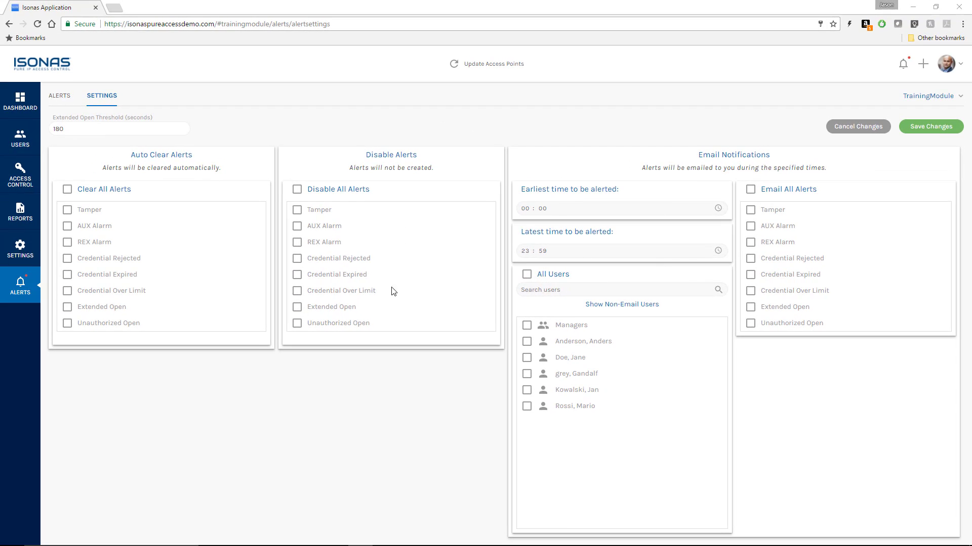
Step: Disable AUX and REX Alarm alerts and auto-clear Credential Rejected, Expired and Over Limit alerts
click(297, 226)
click(297, 243)
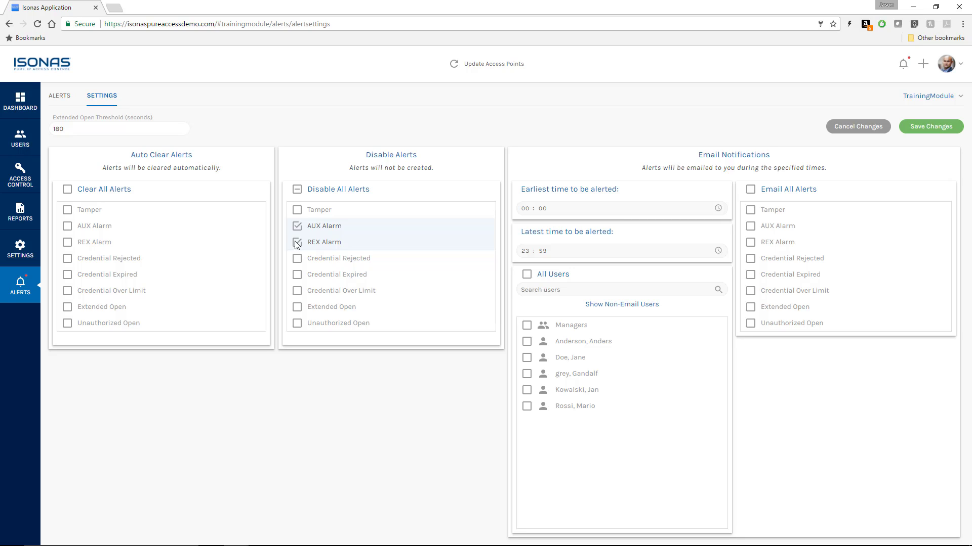
click(68, 259)
click(68, 276)
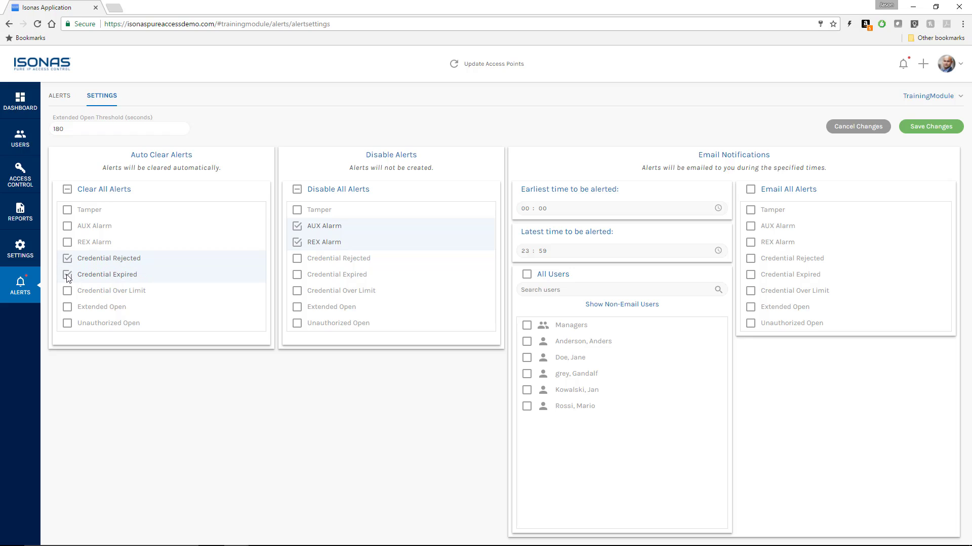
click(69, 293)
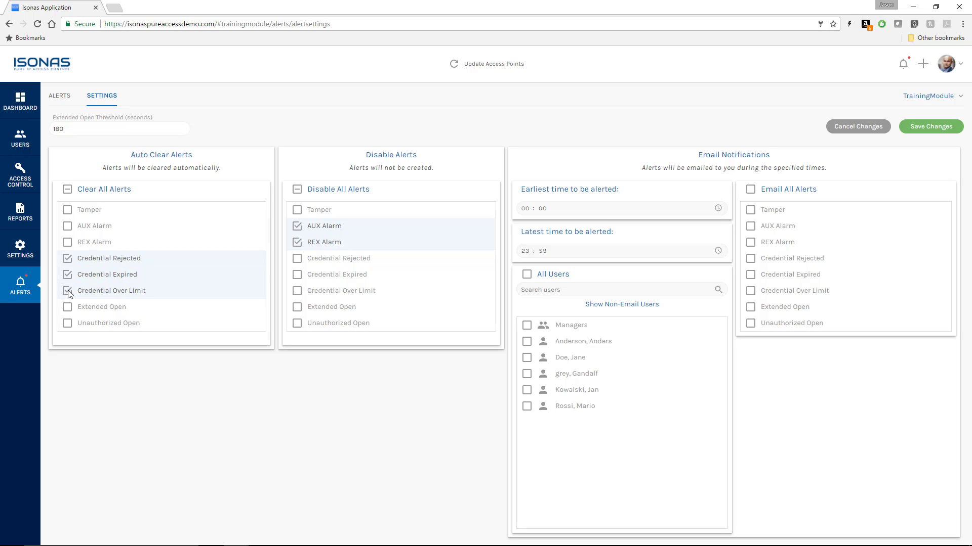
Step: Email Extended Open and Unauthorized Open alerts to the chosen user and save the settings
click(527, 392)
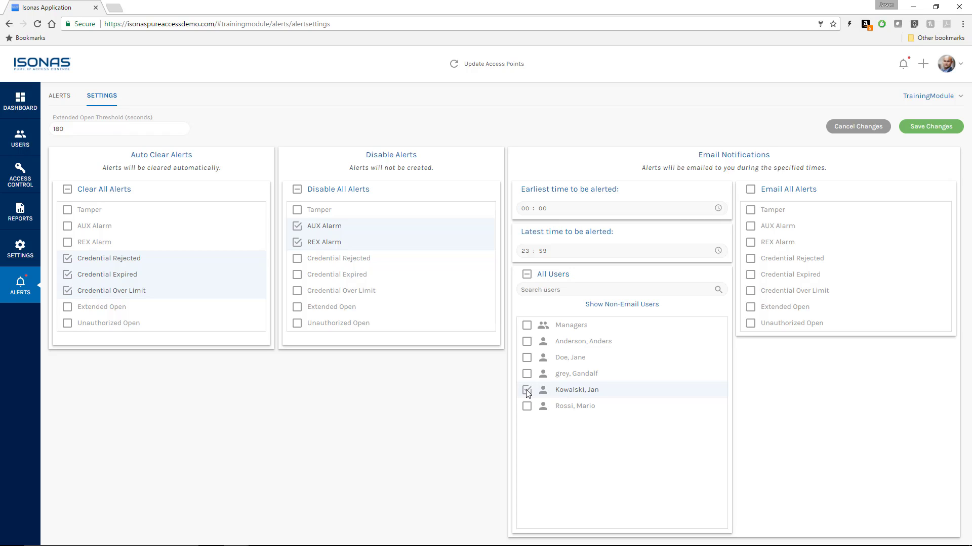
click(752, 308)
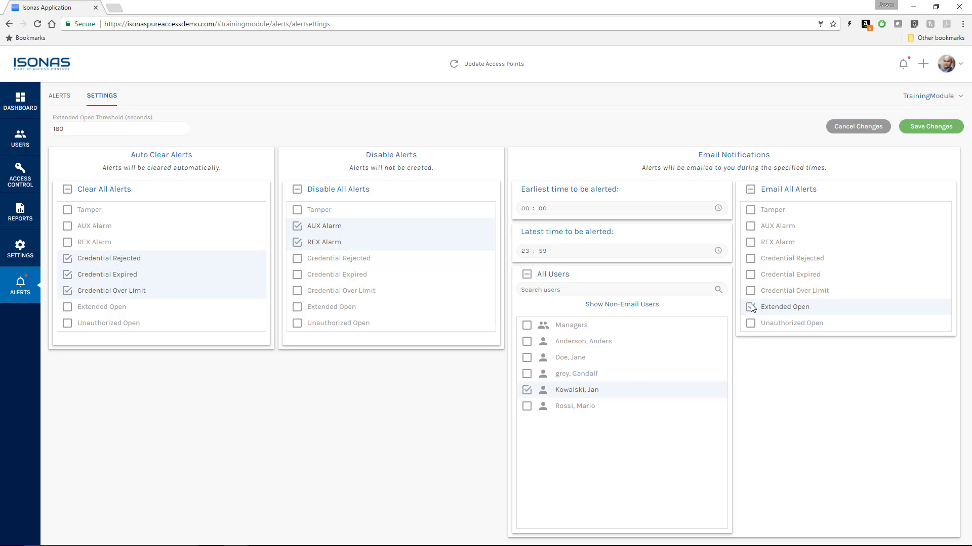
click(752, 328)
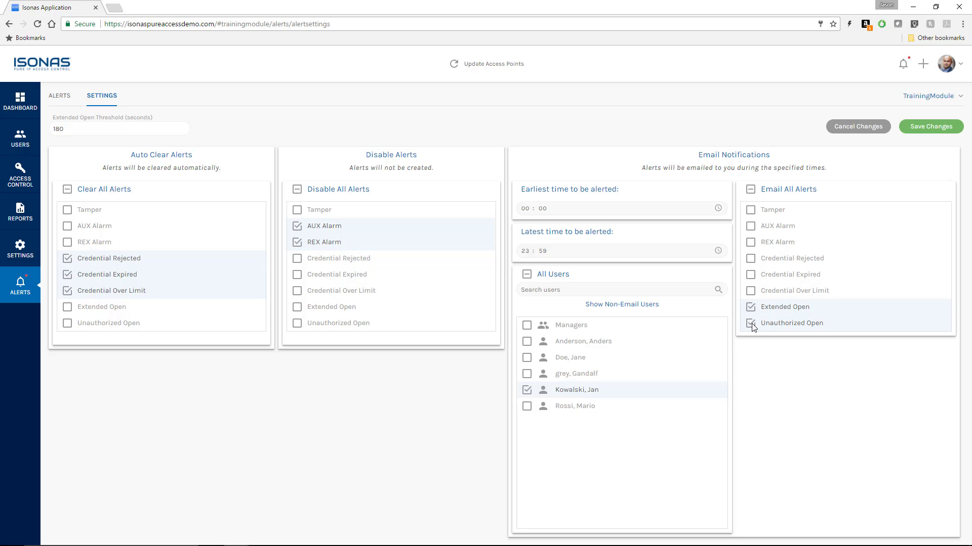
click(919, 131)
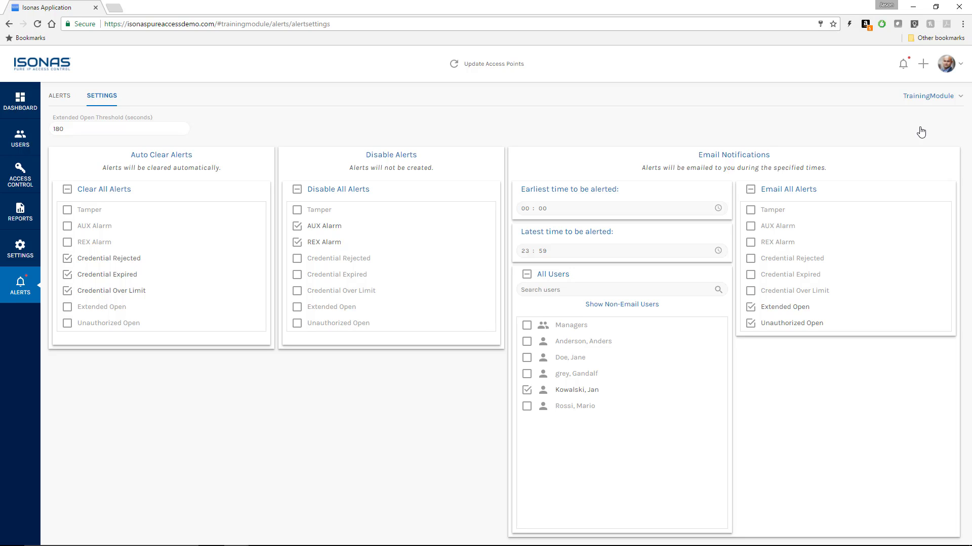
click(15, 143)
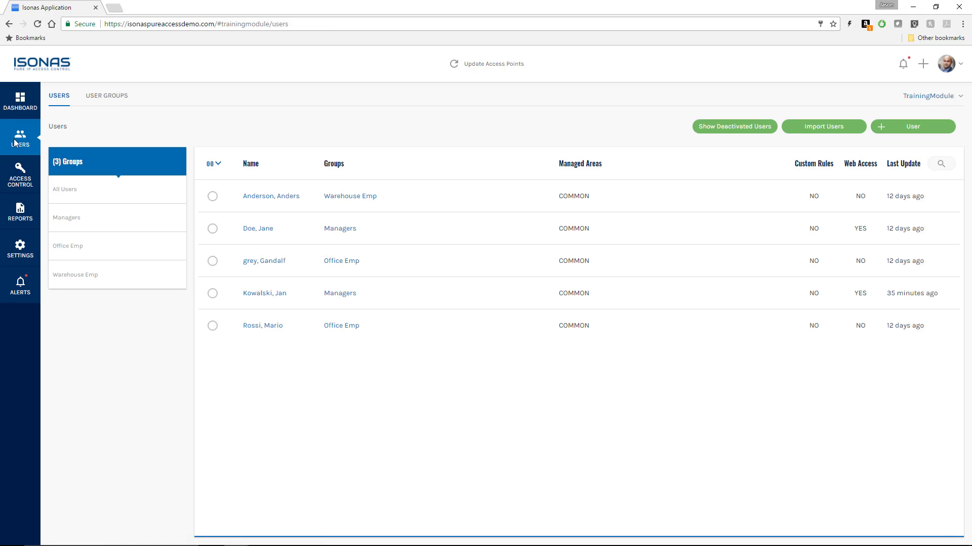
Step: Enter the user's alert notification email address in their profile and save it
click(261, 298)
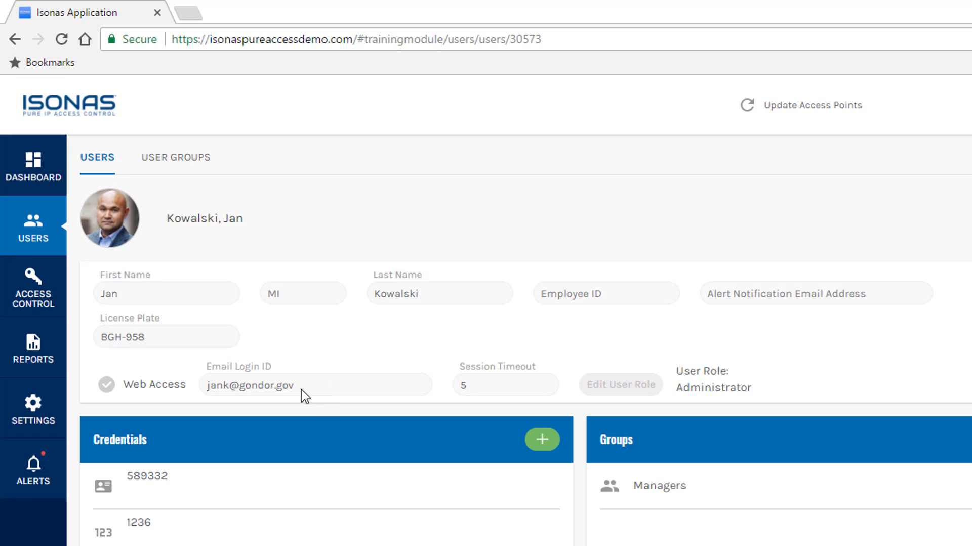
click(742, 295)
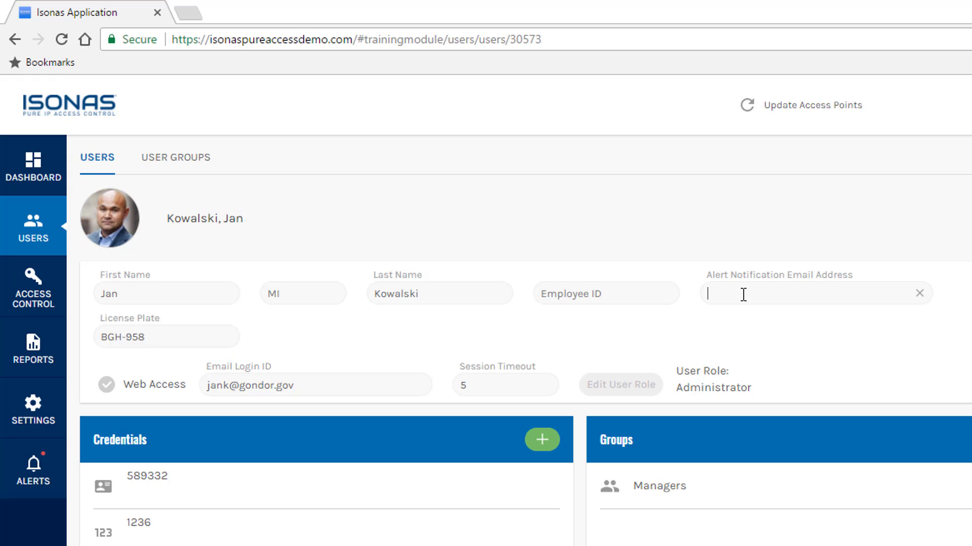
key(Tab)
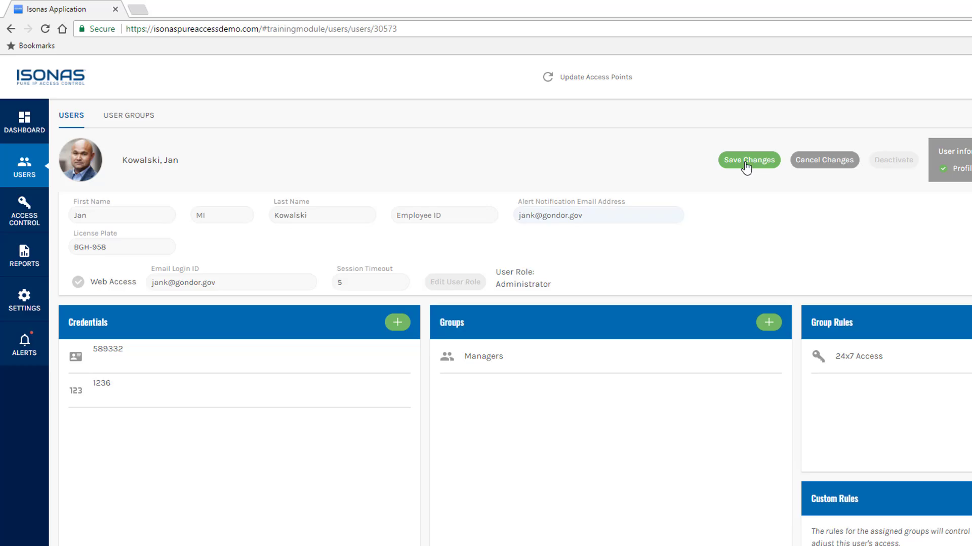
click(746, 166)
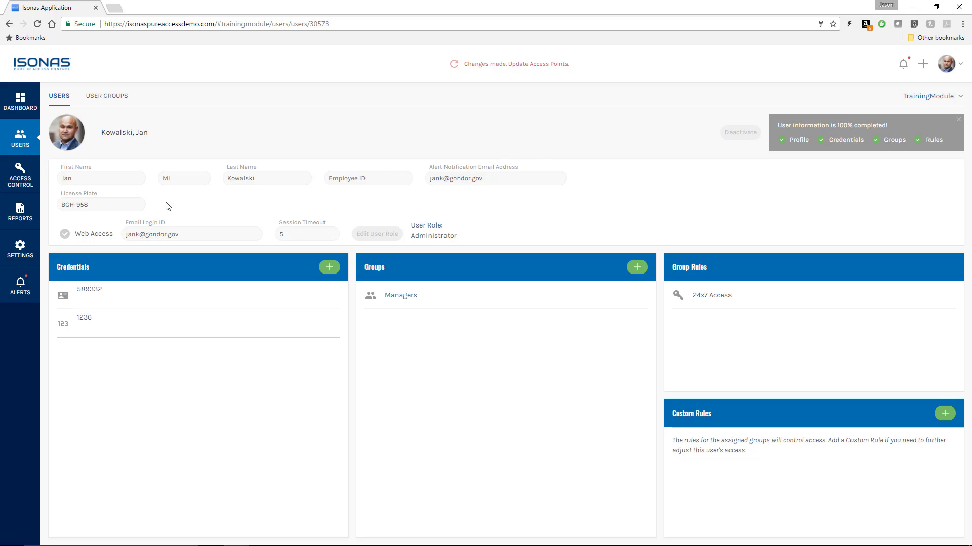
click(22, 282)
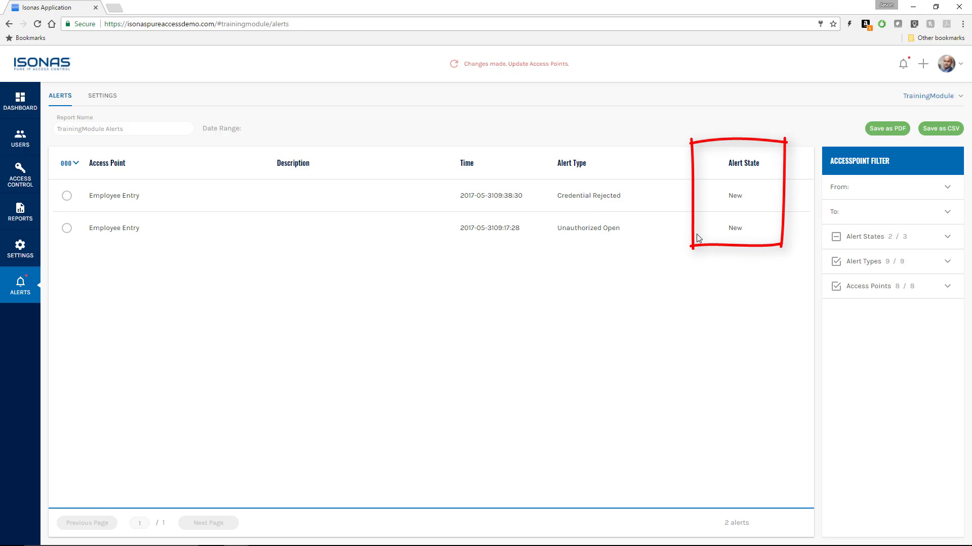
Step: Acknowledge the Credential Rejected alert and open its Add/Edit Description dialog
click(69, 203)
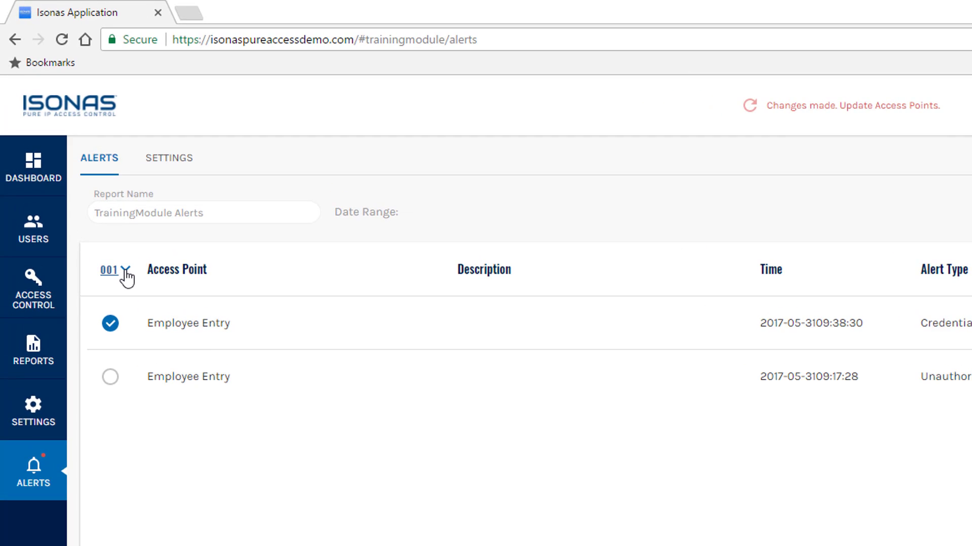
click(125, 271)
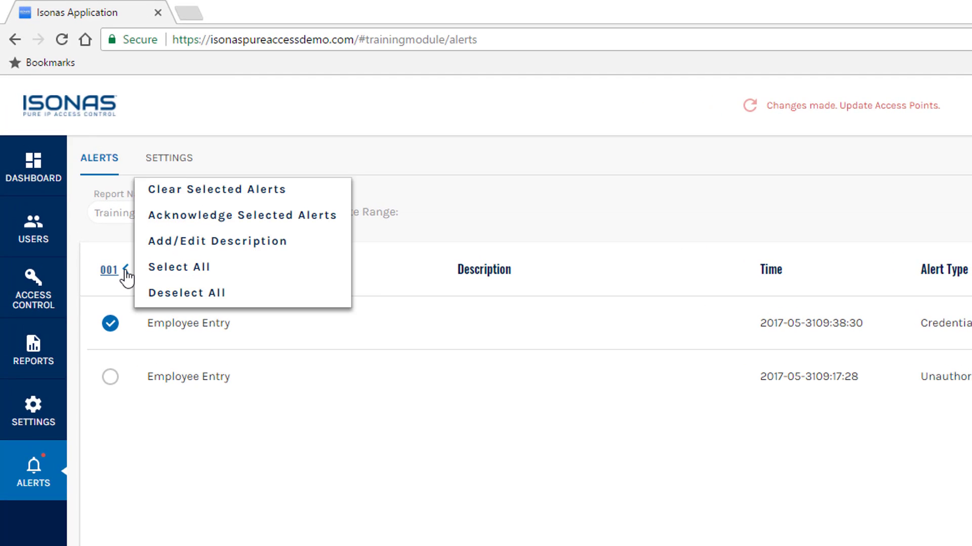
click(200, 225)
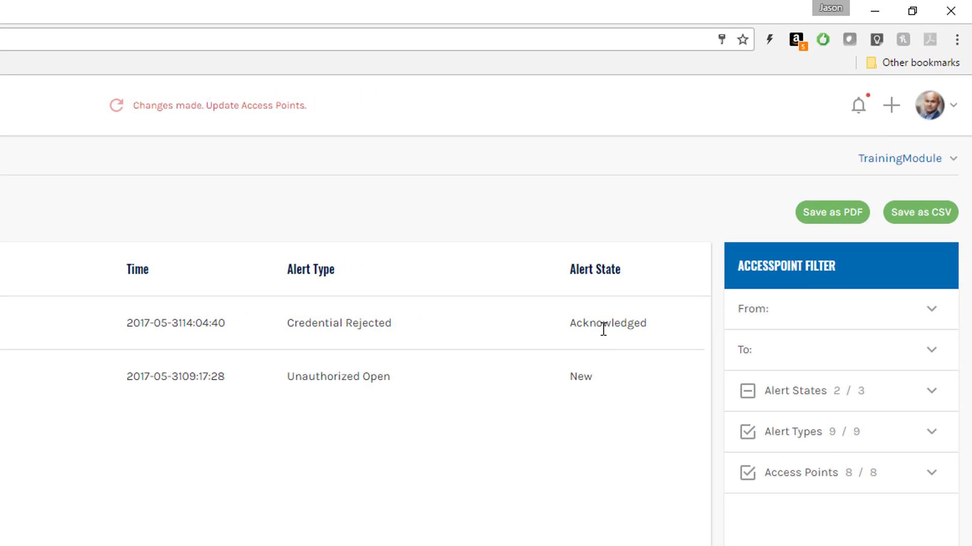
click(76, 164)
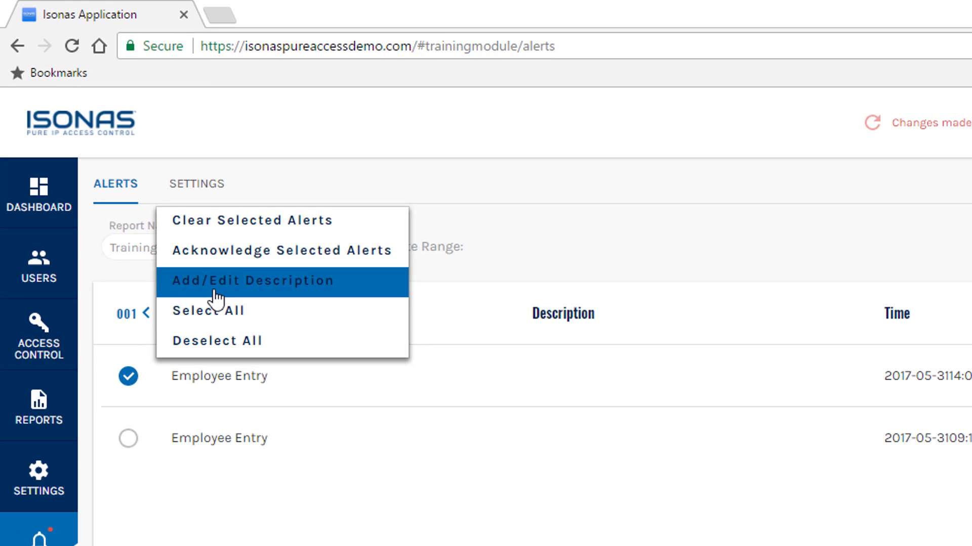
click(222, 281)
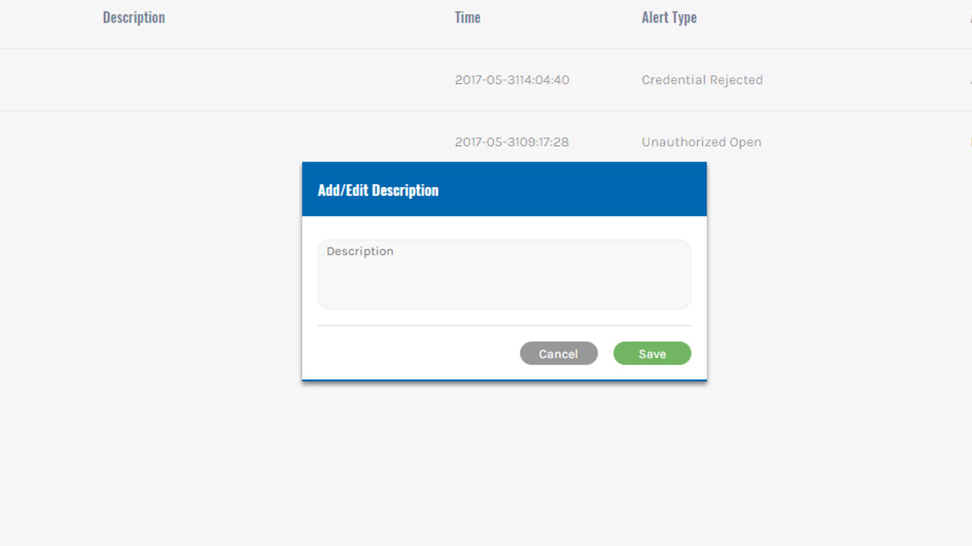
Step: Give the acknowledged Credential Rejected alert the description 'Added a credential in the system by presentation.'
click(429, 250)
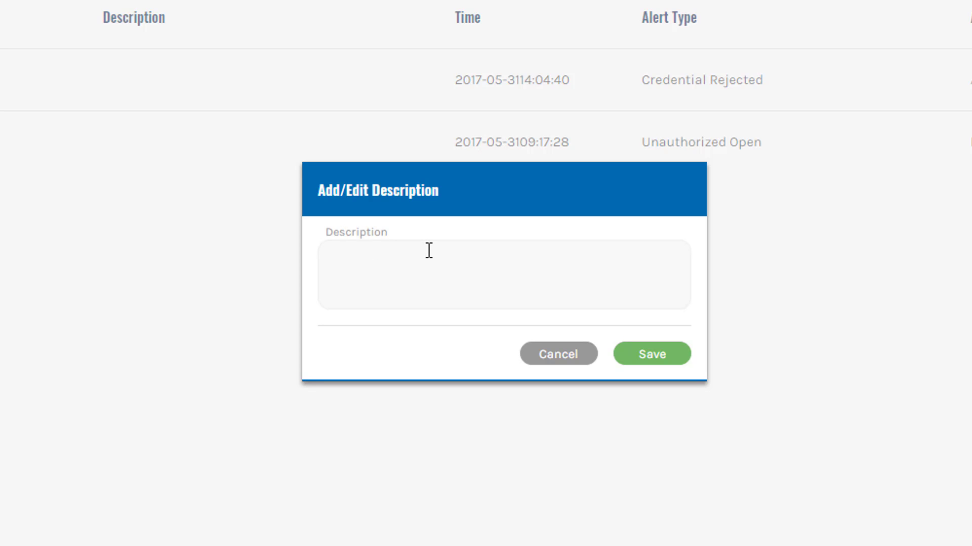
text(Added a credential )
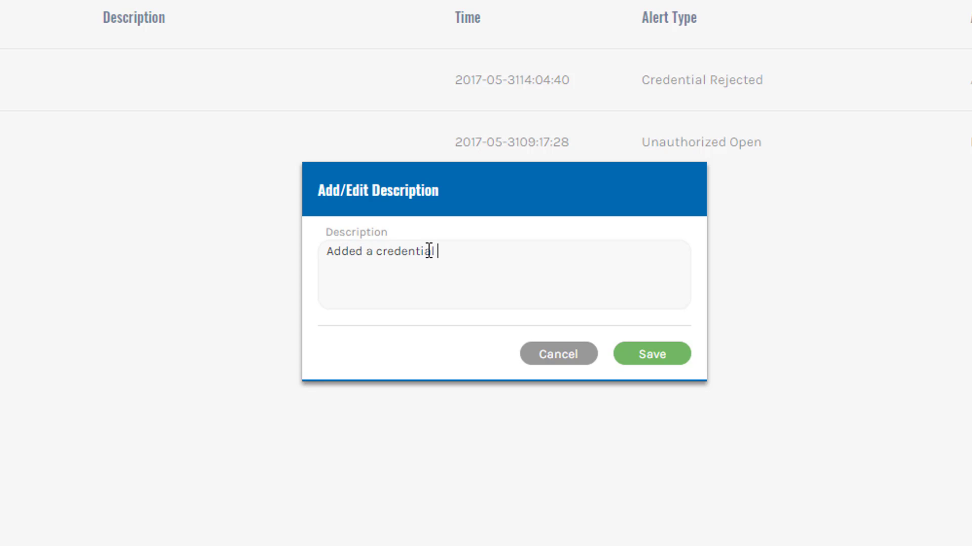
text(in the system by presentation)
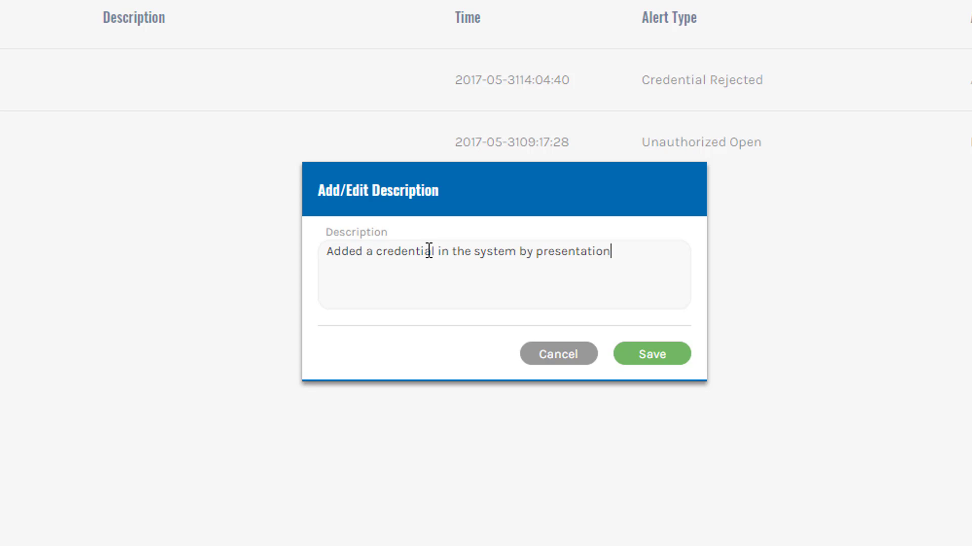
text(.)
click(631, 359)
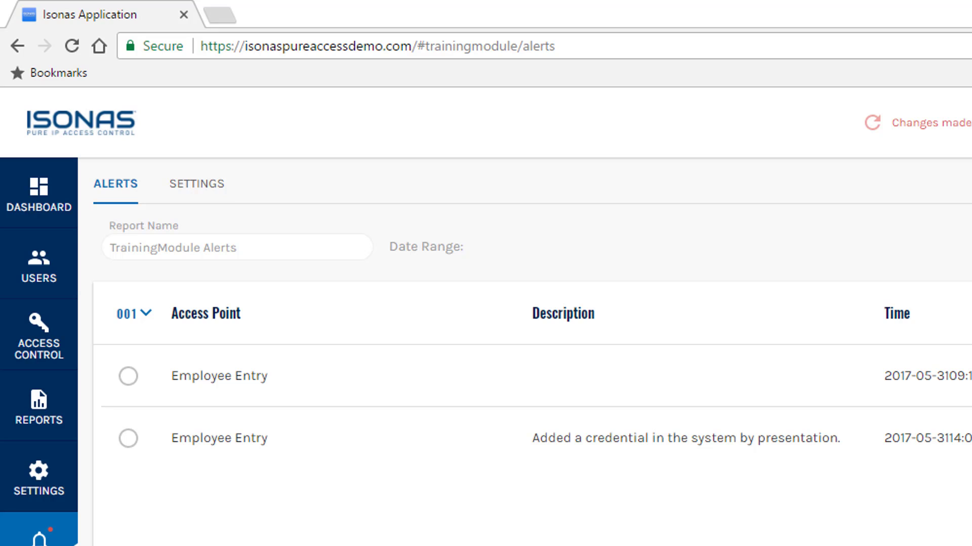
Step: Clear the already-described Credential Rejected alert
click(129, 440)
click(147, 319)
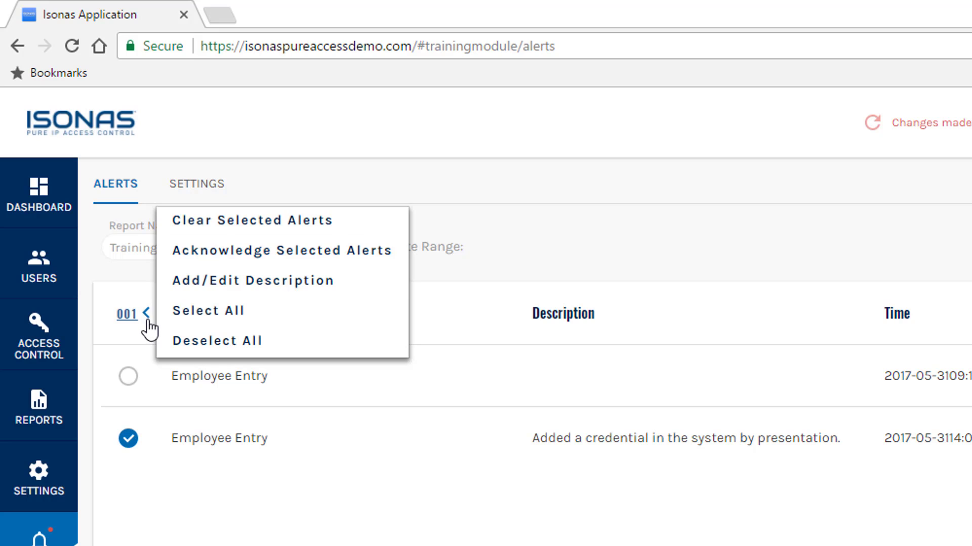
click(215, 223)
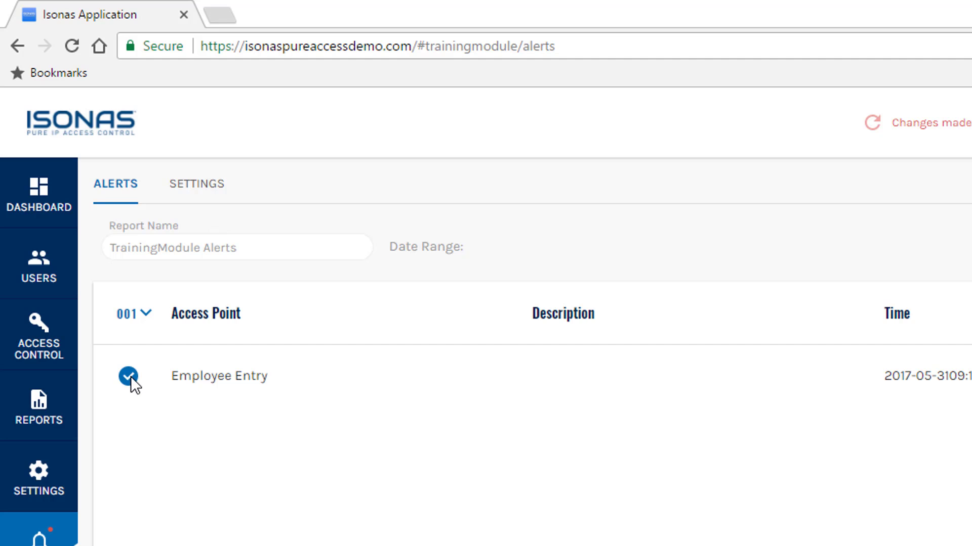
Step: Describe the Unauthorized Open alert as 'Used their brass key to enter.' and clear it
click(147, 314)
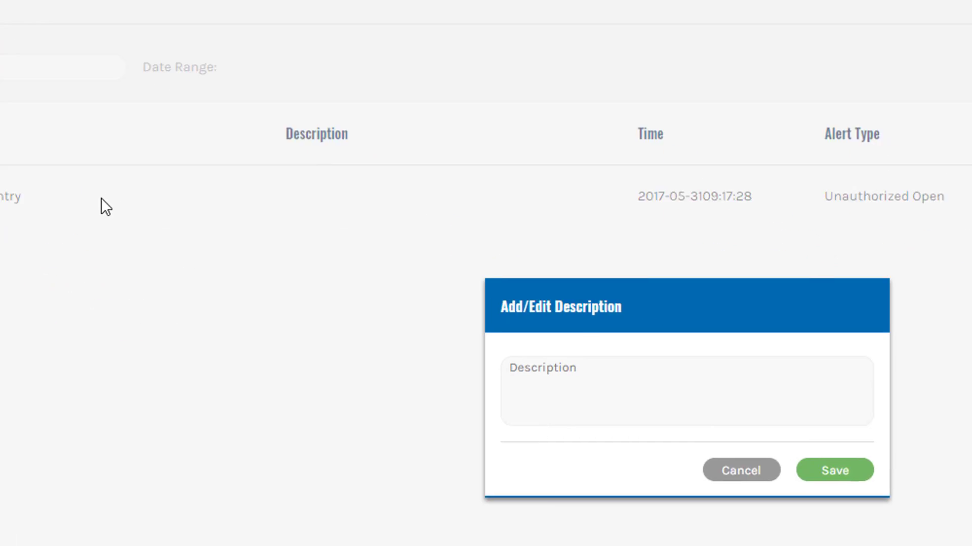
click(363, 237)
text(Used their )
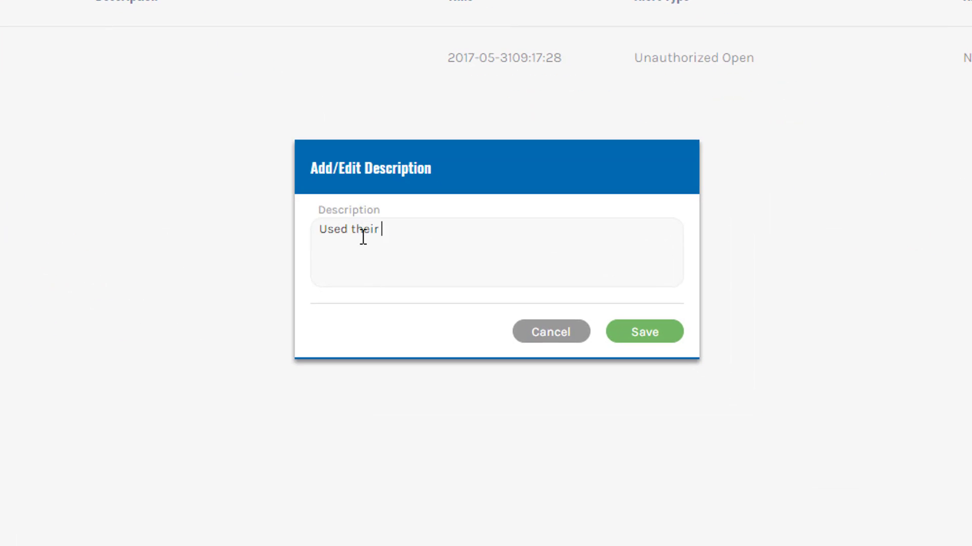
text(brass key to enter.)
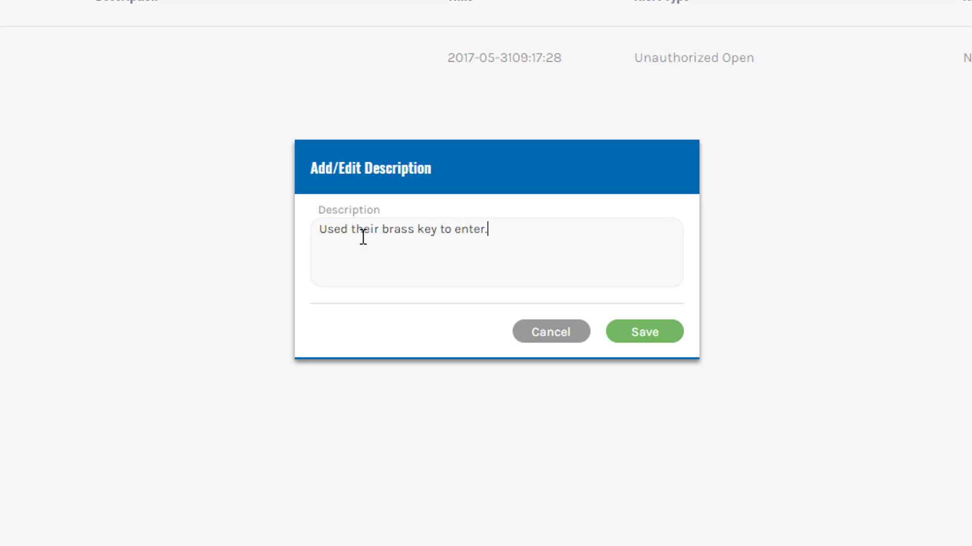
click(645, 334)
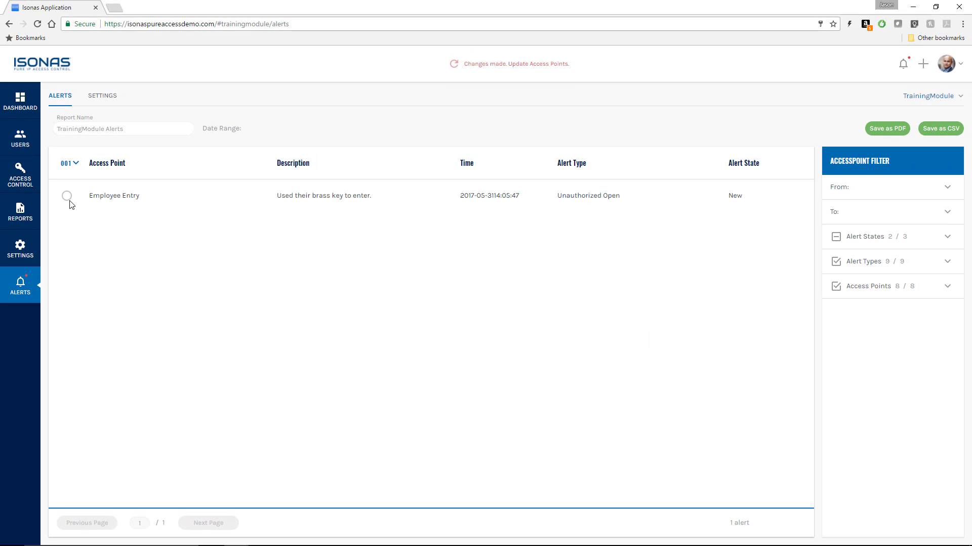
click(67, 197)
click(76, 163)
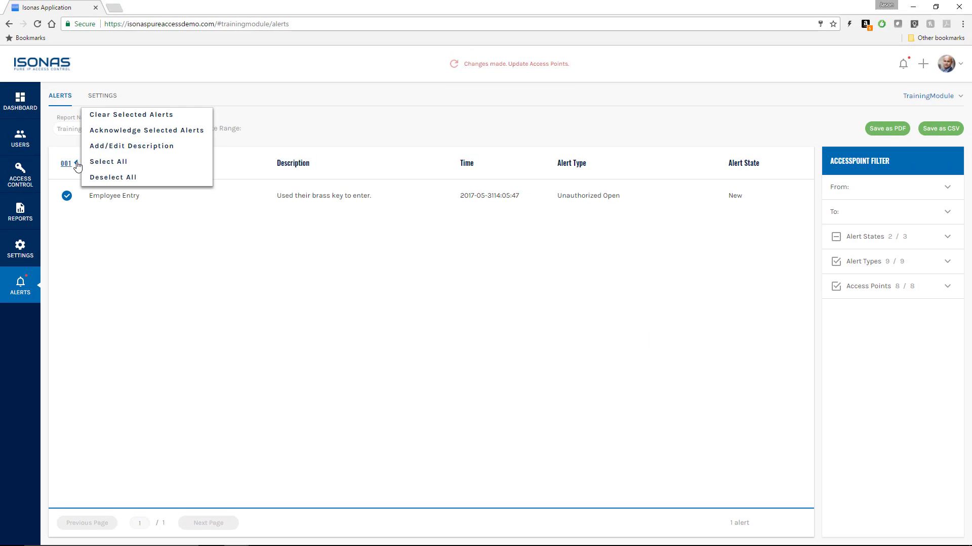
click(111, 119)
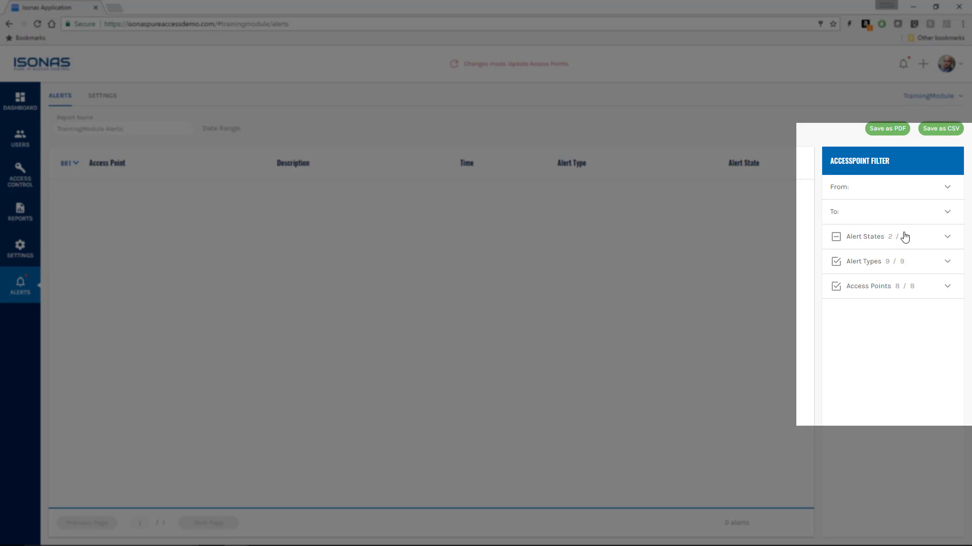
Step: Toggle the Cleared alert-state filter on and off, leaving cleared alerts hidden
click(948, 240)
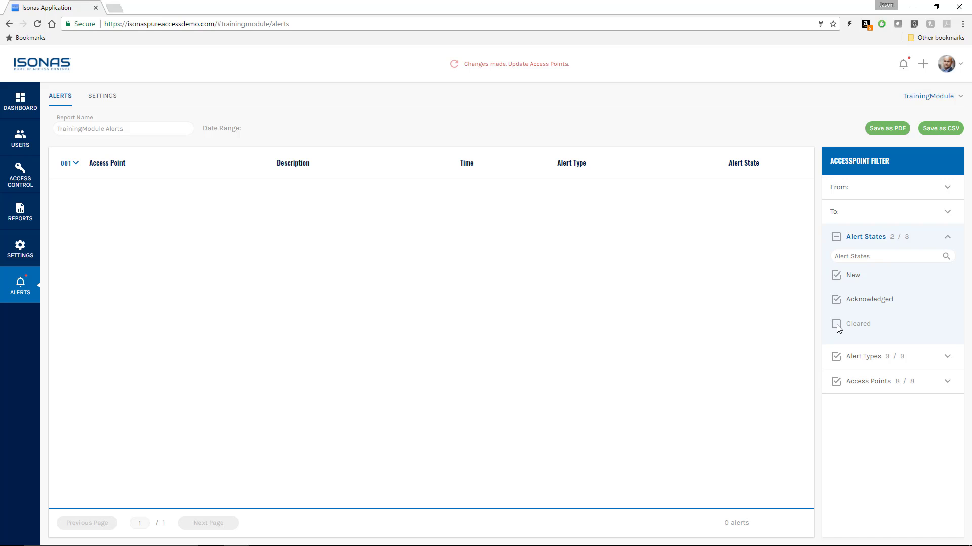
click(836, 325)
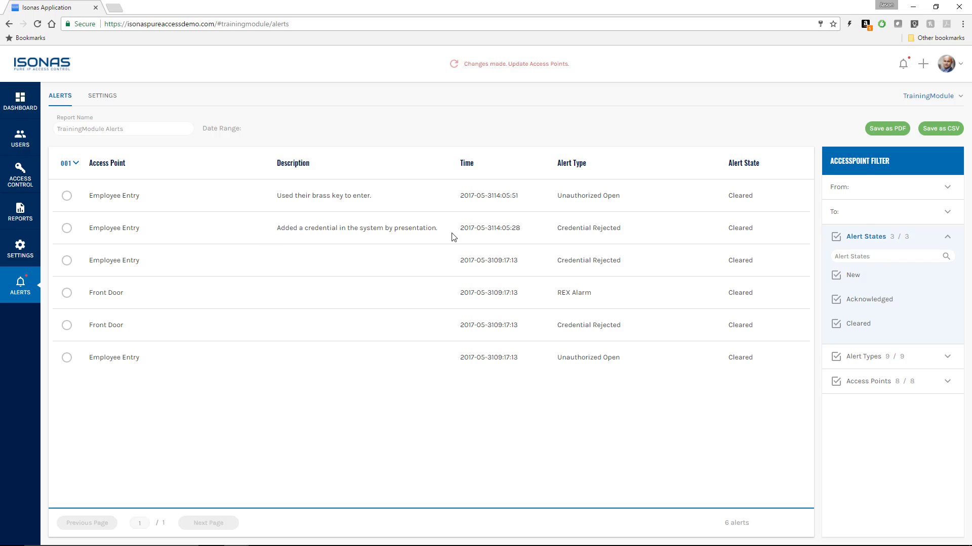
click(836, 323)
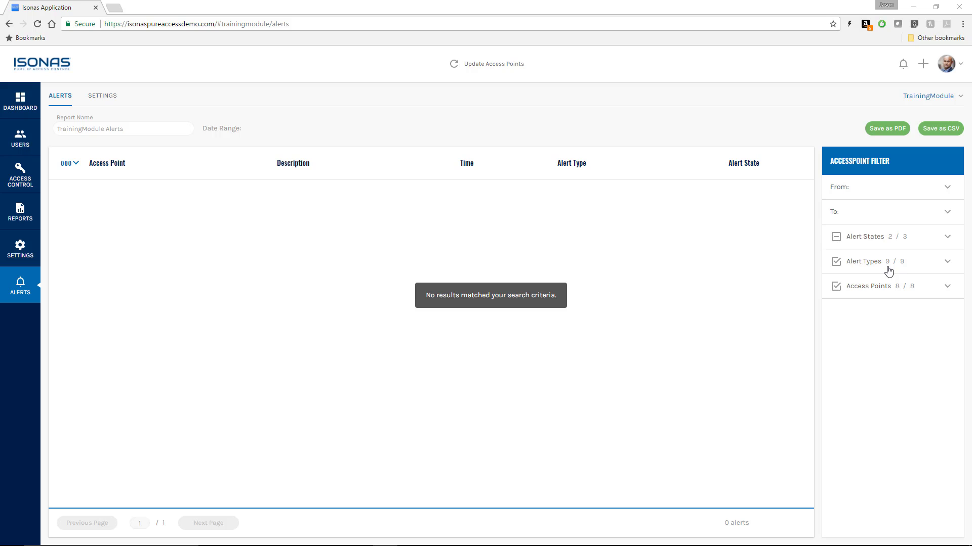
click(947, 237)
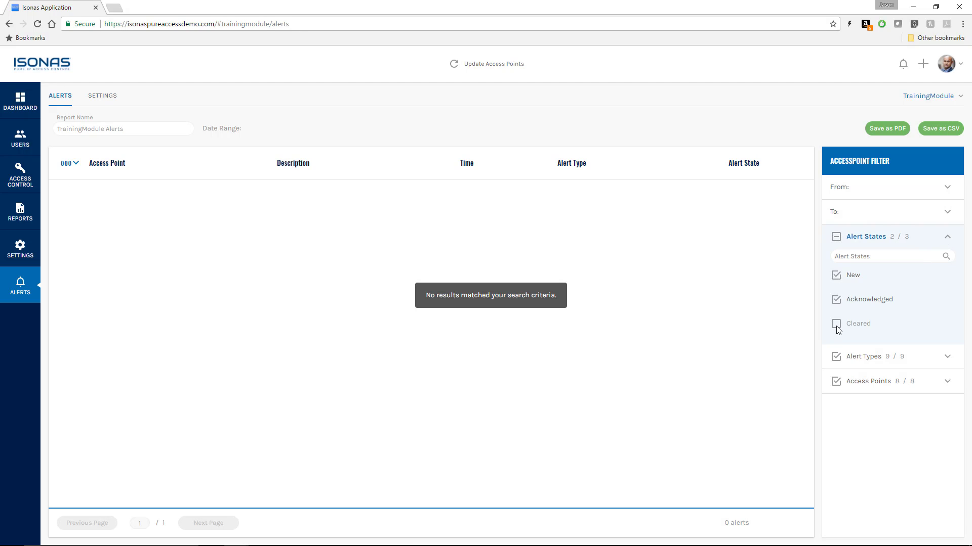
click(836, 324)
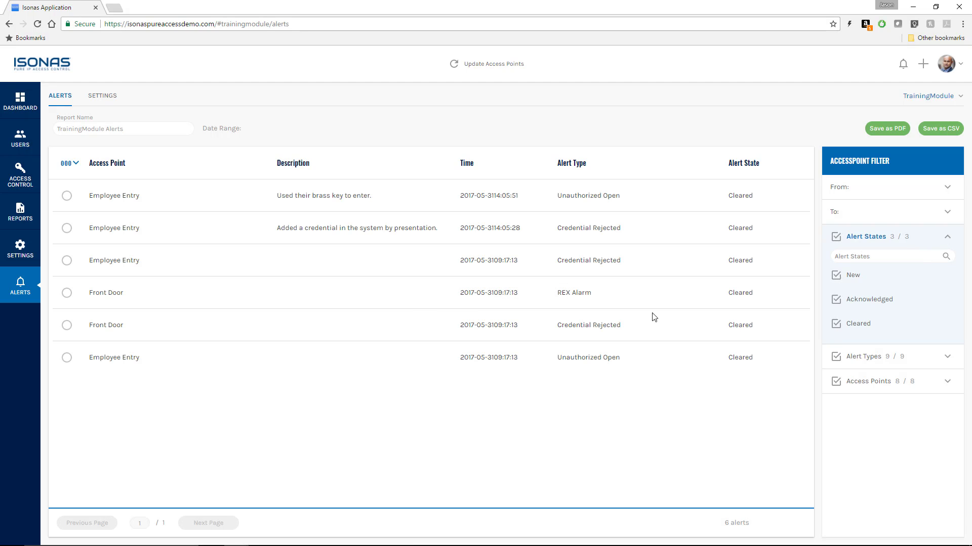
click(836, 325)
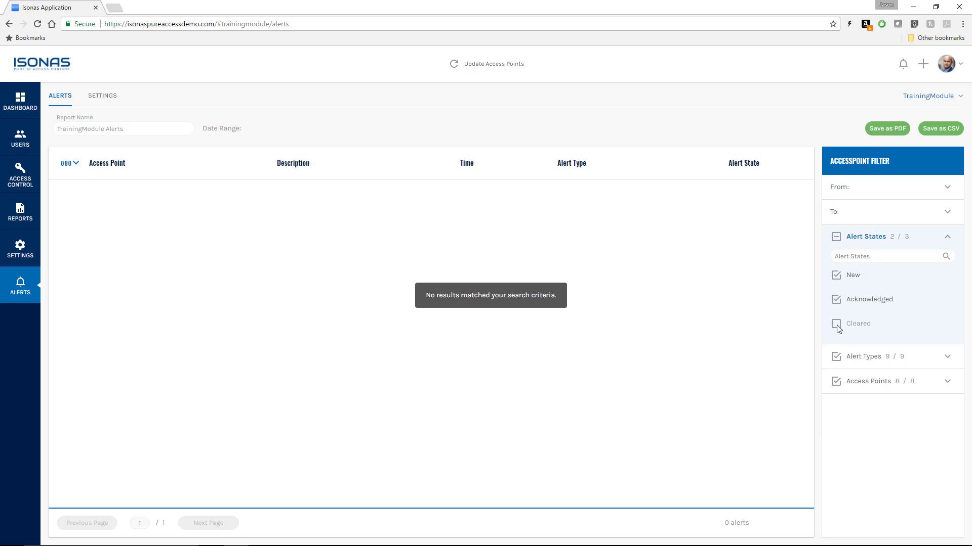
click(838, 328)
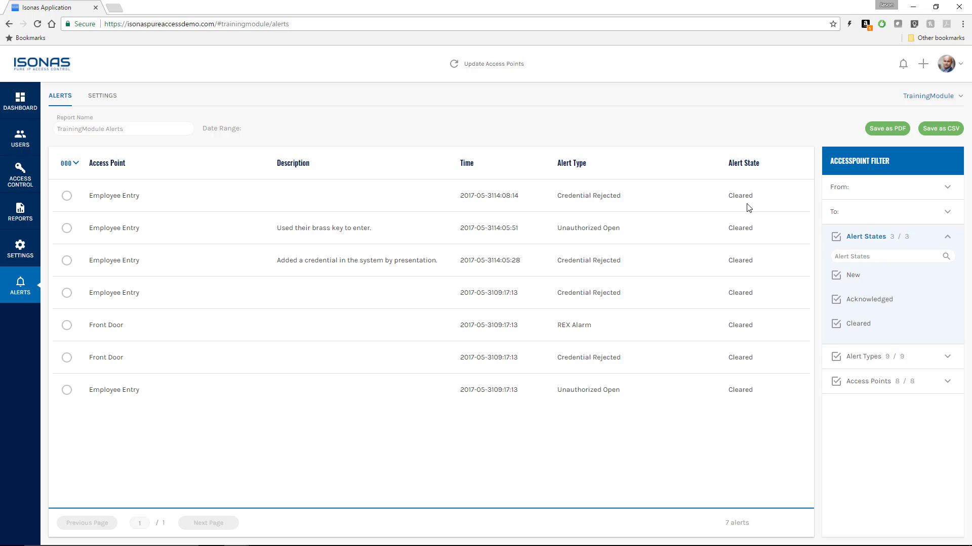
click(836, 325)
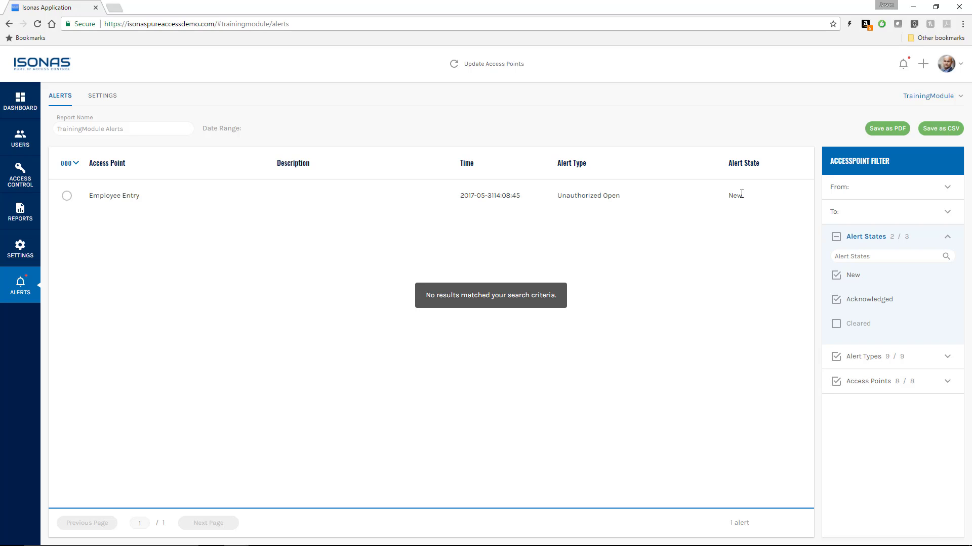
Step: Describe the new Employee Entry alert as an employee using his key after forgetting his card
click(66, 196)
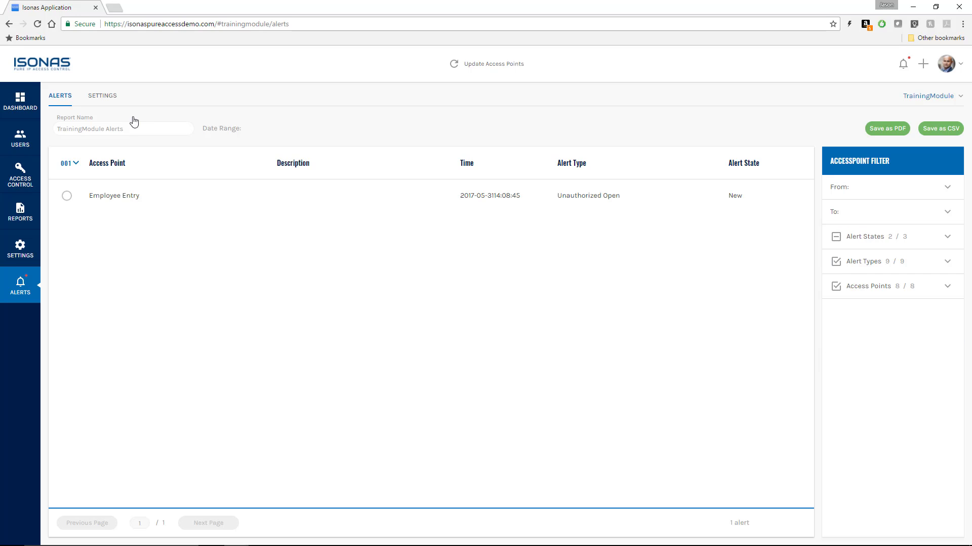
click(66, 197)
click(78, 166)
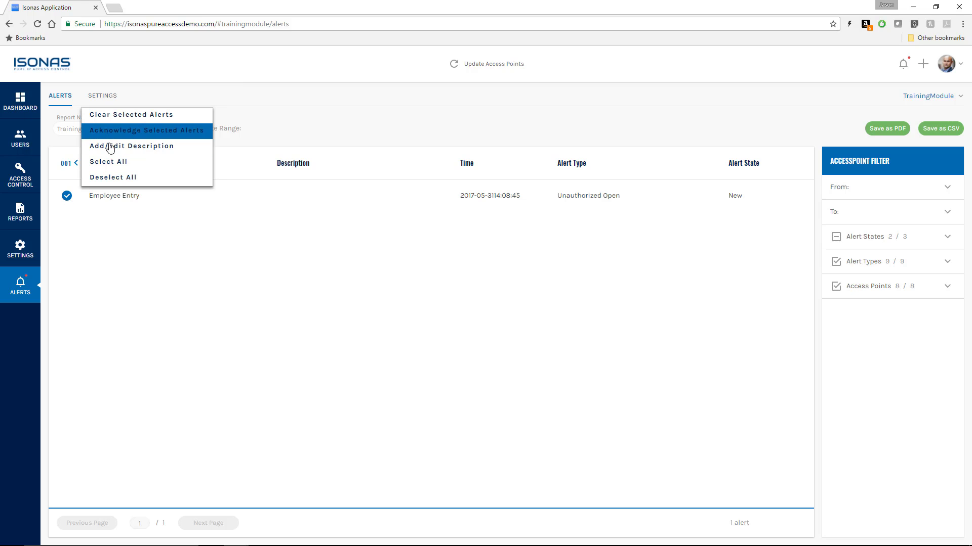
click(110, 151)
click(404, 291)
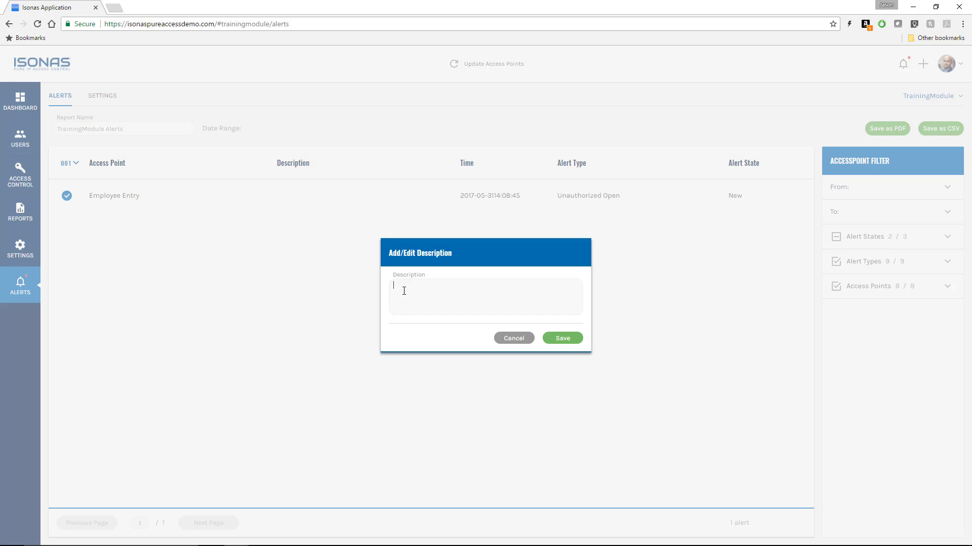
text(Jan used his key, forgot his card)
click(565, 341)
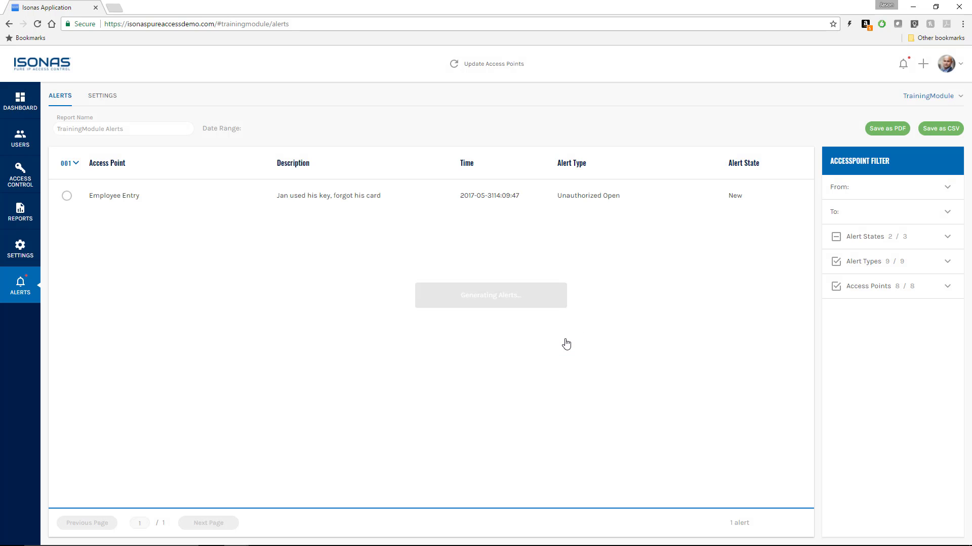
Step: Clear the described Employee Entry alert
click(68, 201)
click(76, 163)
click(128, 116)
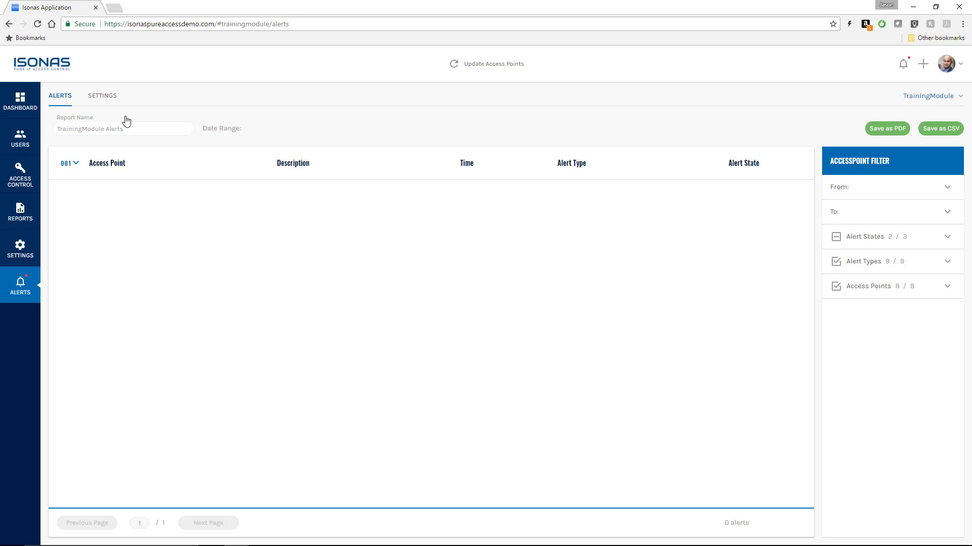
Step: Filter alerts from 05/31/2017 to 05/31/2017 with cleared alerts included
click(948, 188)
click(898, 213)
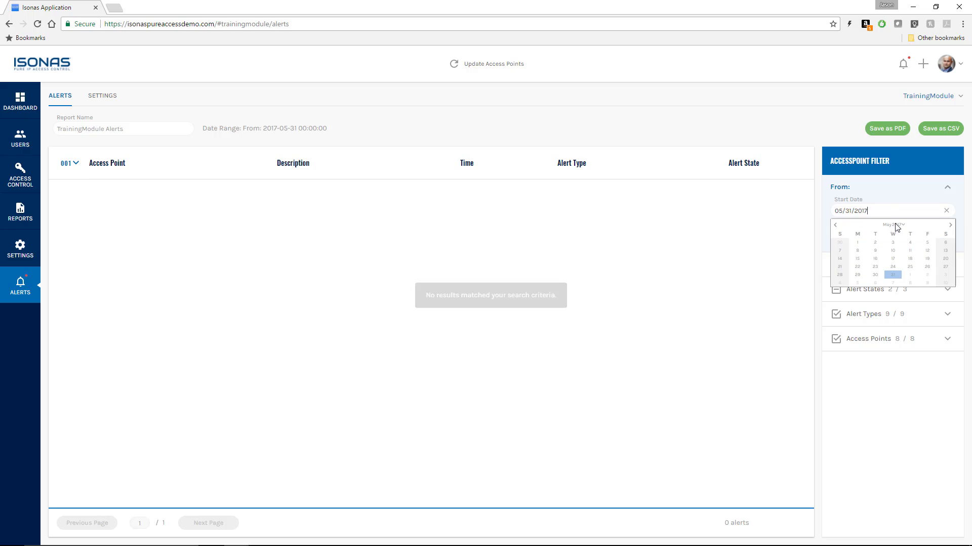
click(891, 274)
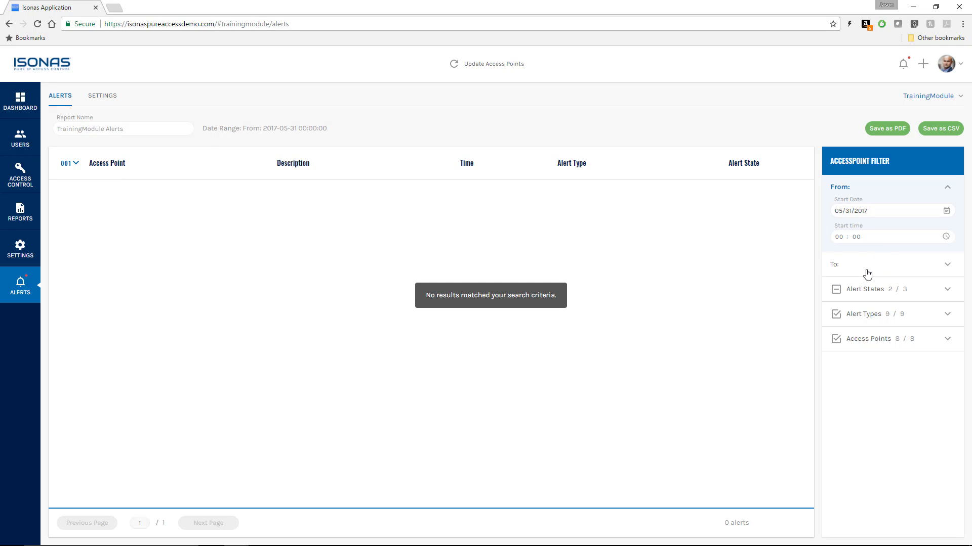
click(868, 268)
click(870, 237)
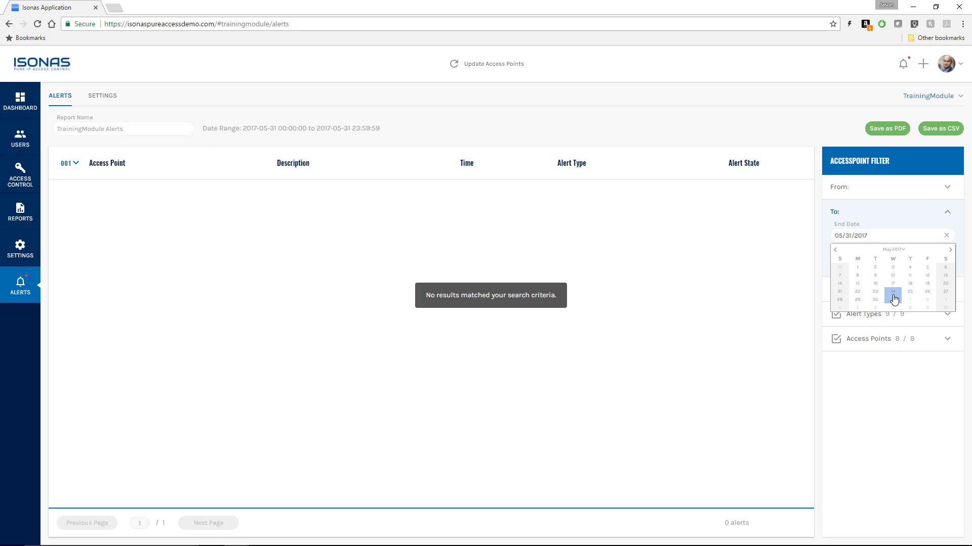
click(891, 297)
click(879, 293)
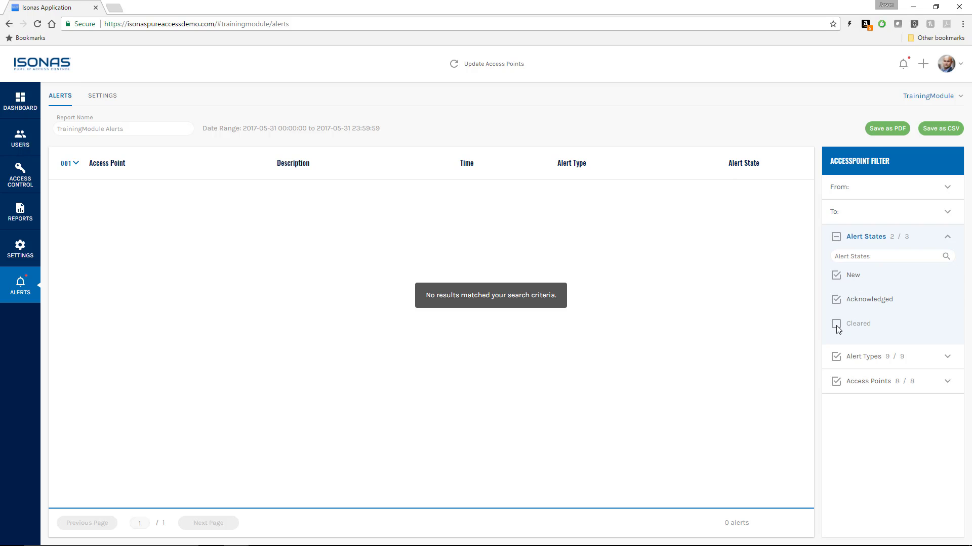
click(836, 324)
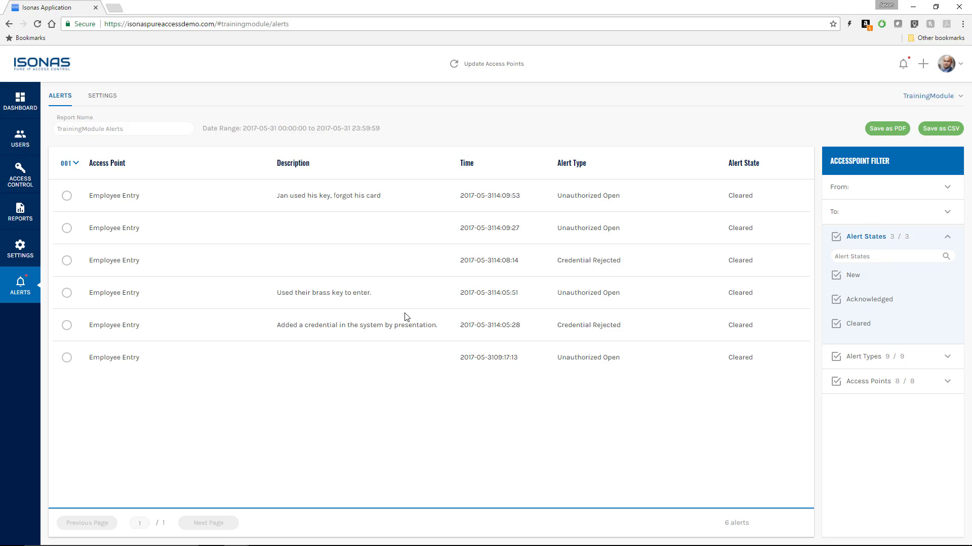
Step: Rename the report 'My Alert Report', save it as PDF, and view the downloaded file
click(136, 127)
key(BackSpace)
key(BackSpace)
key(BackSpace)
key(BackSpace)
key(BackSpace)
key(BackSpace)
key(BackSpace)
key(BackSpace)
key(BackSpace)
key(BackSpace)
key(BackSpace)
key(BackSpace)
key(BackSpace)
key(BackSpace)
key(BackSpace)
key(BackSpace)
key(BackSpace)
key(BackSpace)
key(BackSpace)
key(BackSpace)
text(My Alert Repor)
click(881, 130)
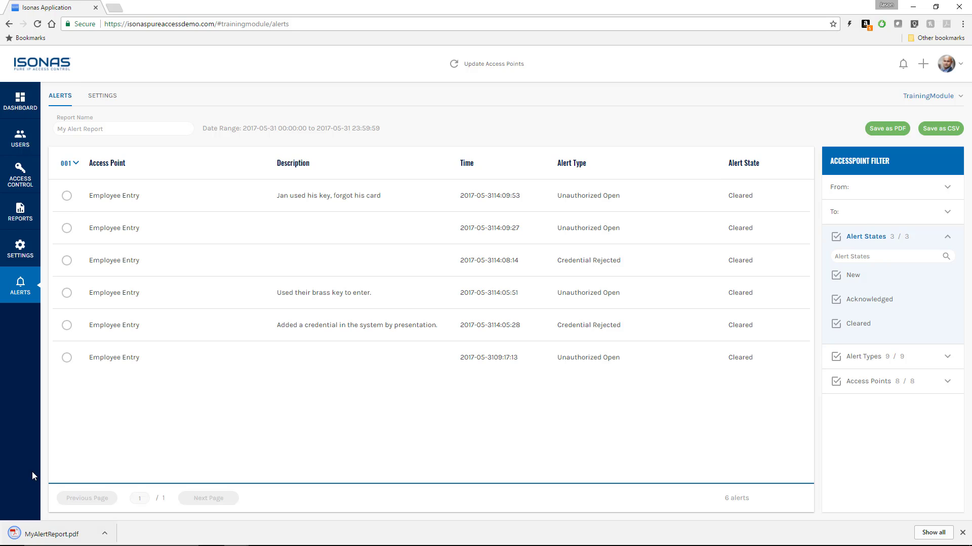
click(49, 535)
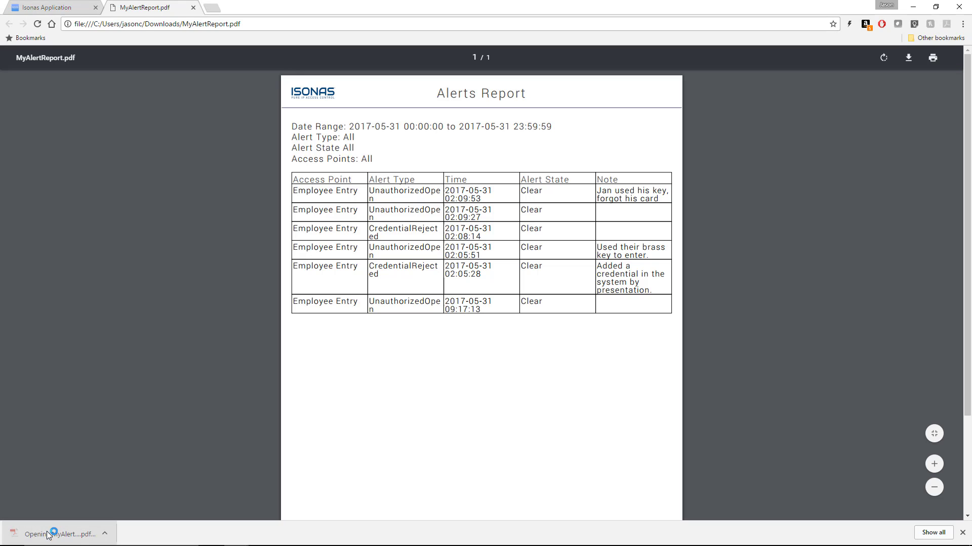
click(193, 7)
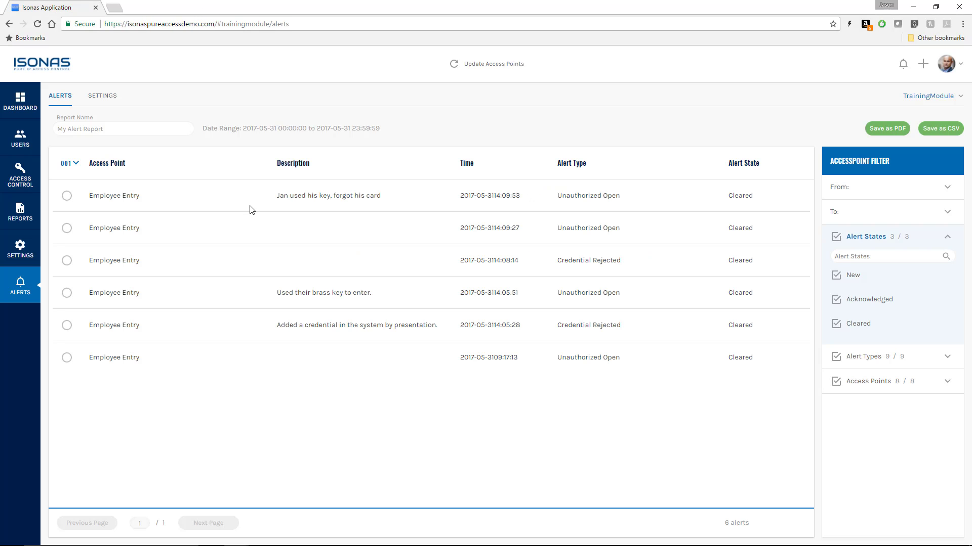
Step: Expand the Alert Types and Access Points filters, then go to the alert settings page
click(883, 360)
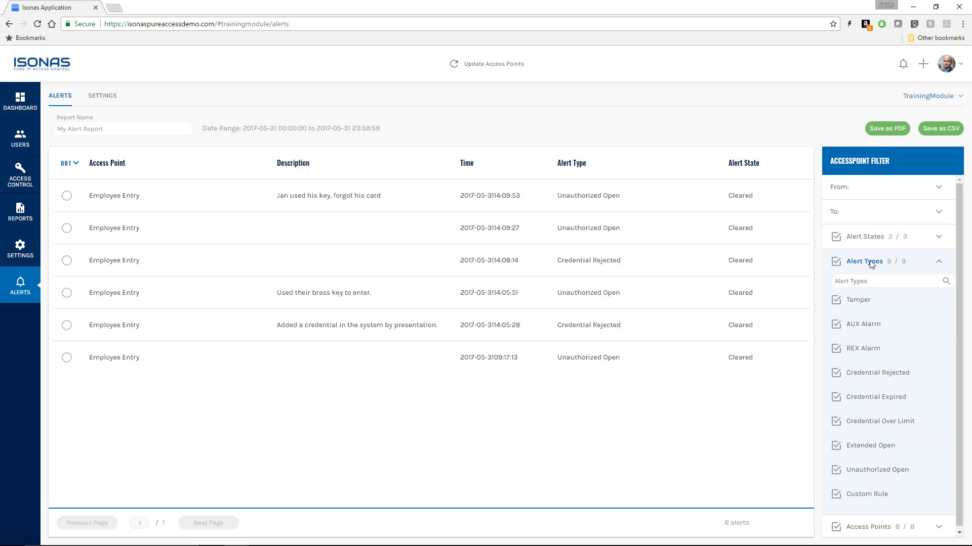
scroll(874, 385, down, 1)
click(863, 526)
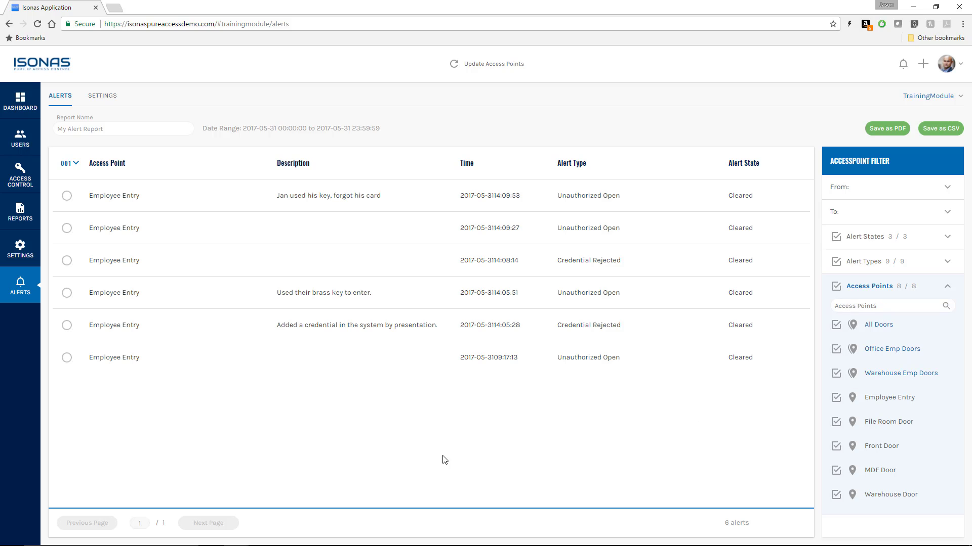
click(102, 96)
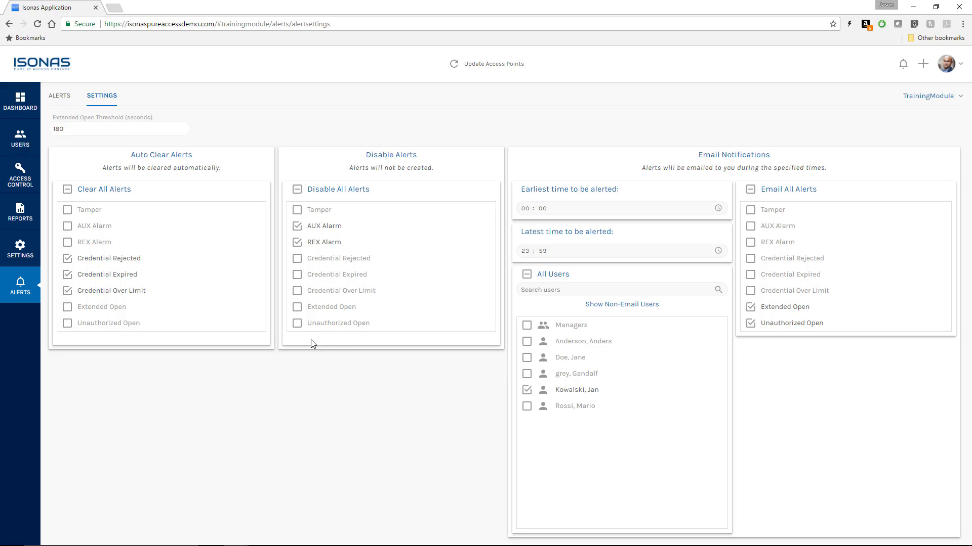
Step: Go from the Dashboard back to Alerts and include cleared alerts, showing all nine
click(25, 104)
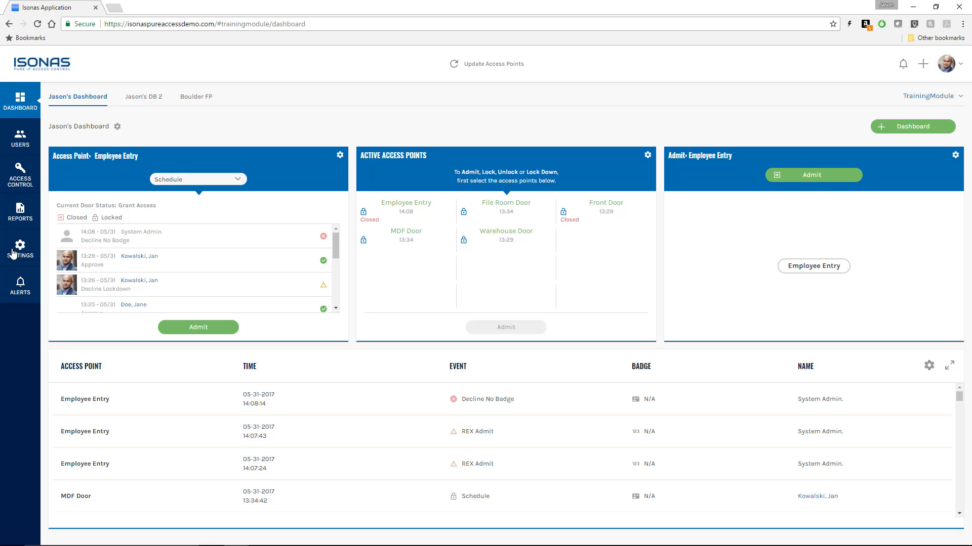
click(17, 288)
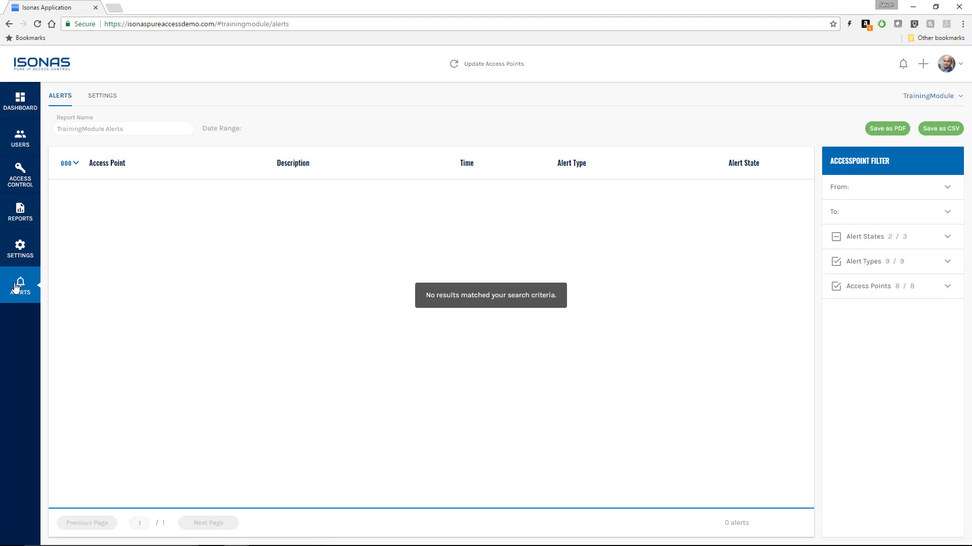
click(888, 241)
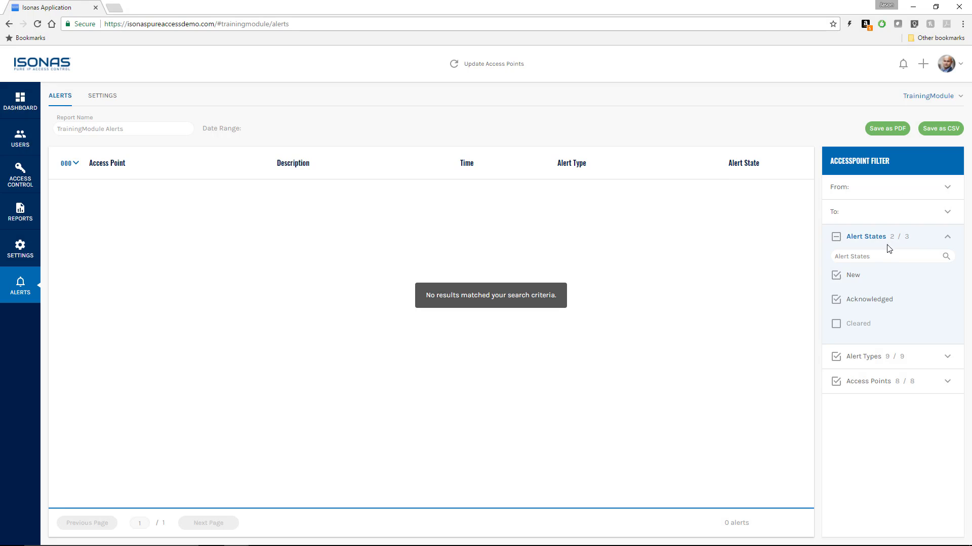
click(835, 324)
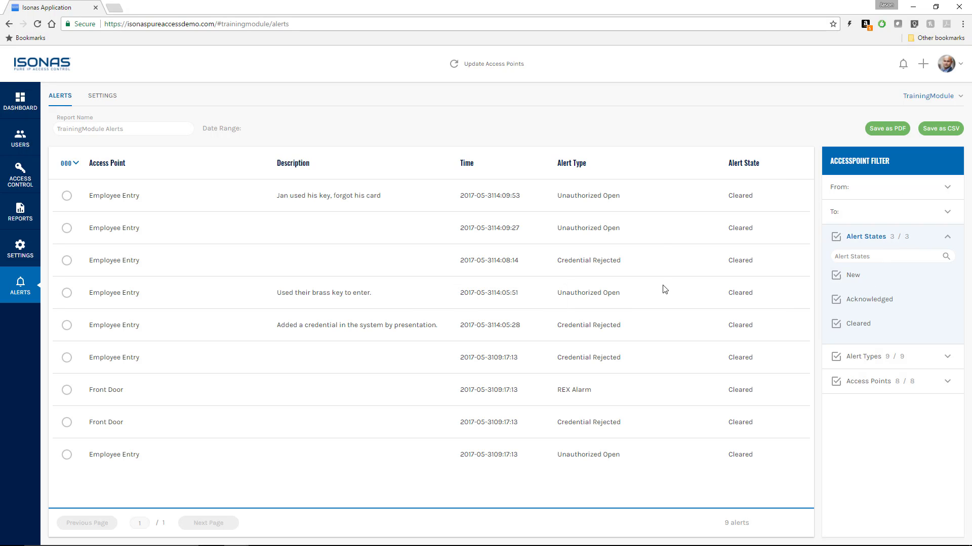